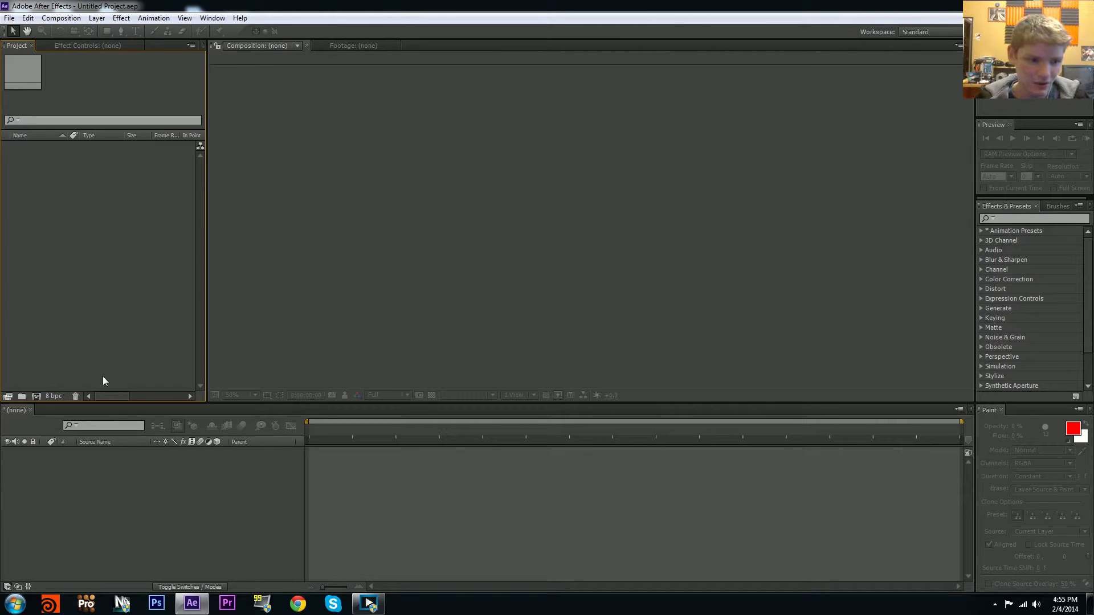
- Create a new 1920 x 1080 composition at 30 frames per second with a duration of 0:00:05:00
click(36, 396)
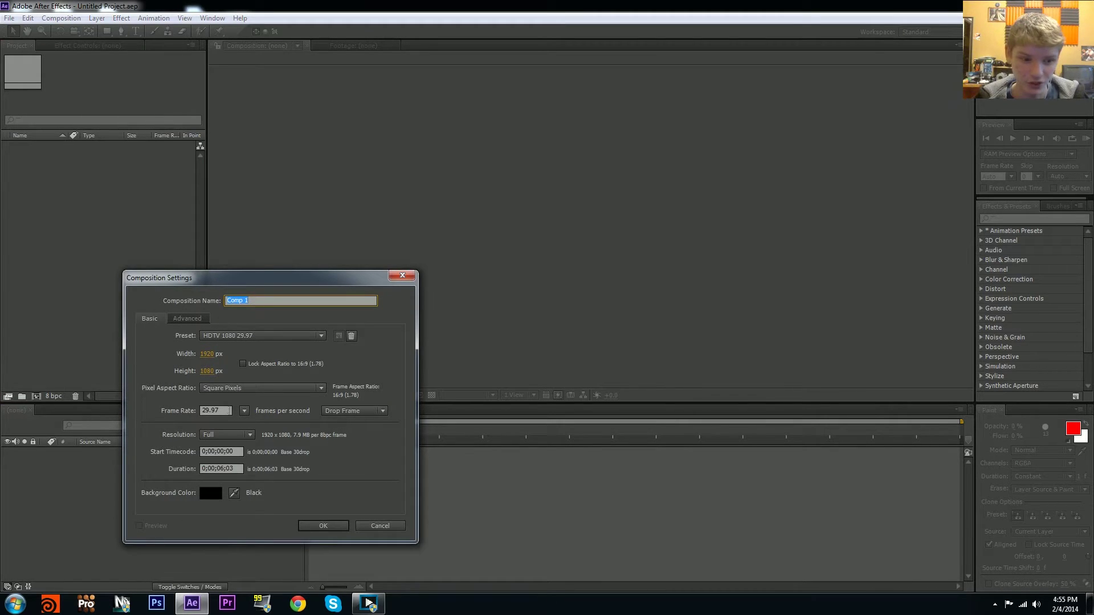
click(215, 411)
text(30)
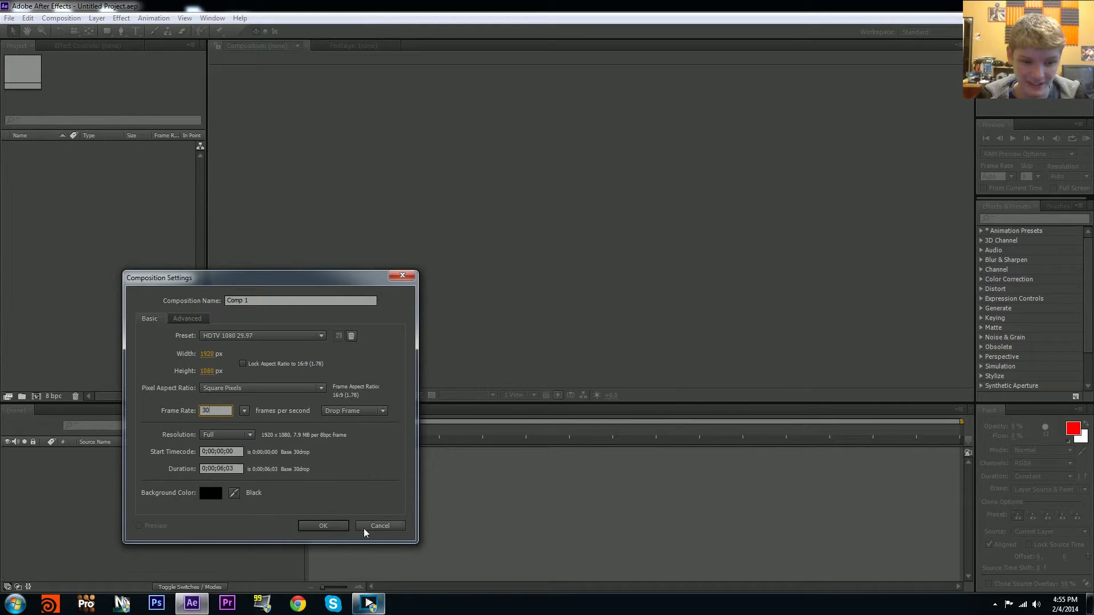
drag(235, 469, 222, 459)
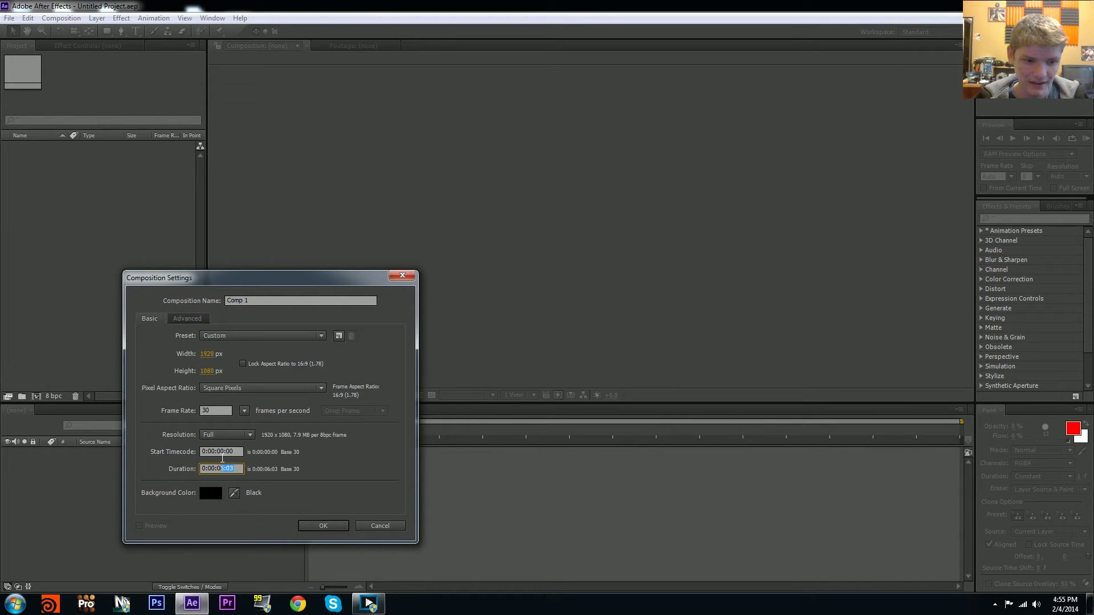
text(5;00)
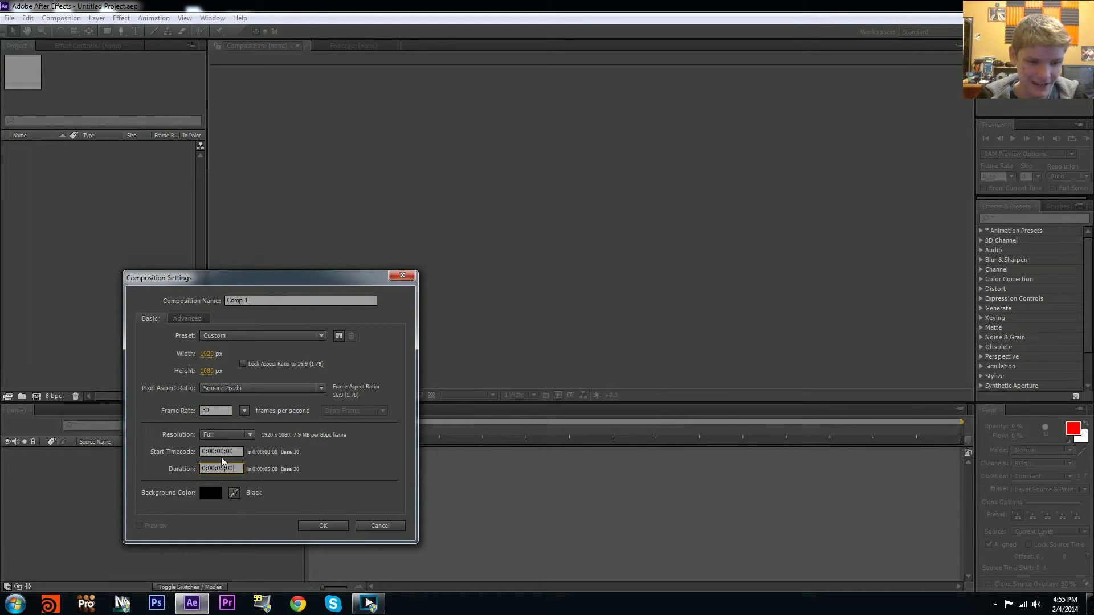
click(313, 525)
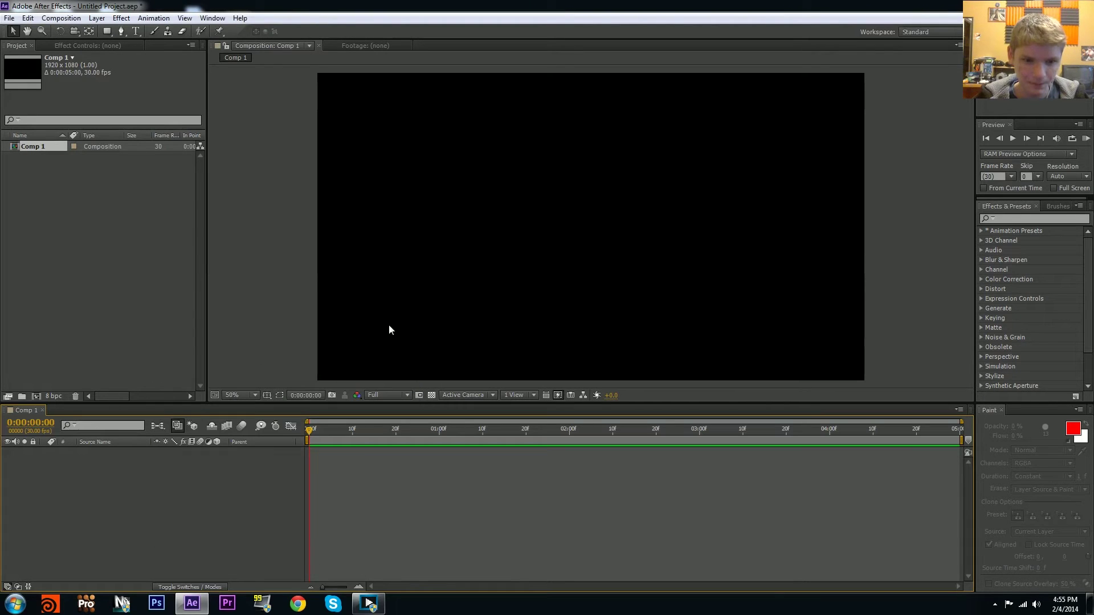
- Add a full-frame 1920 x 1080 solid layer in orange, colour FF7315
drag(439, 434, 209, 399)
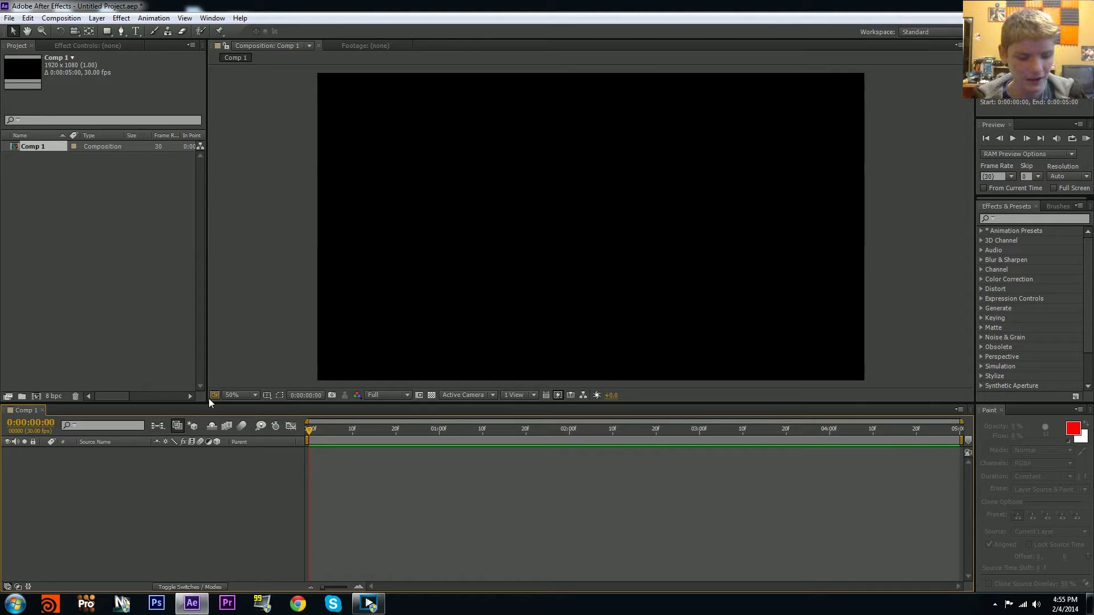
key(ctrl+y)
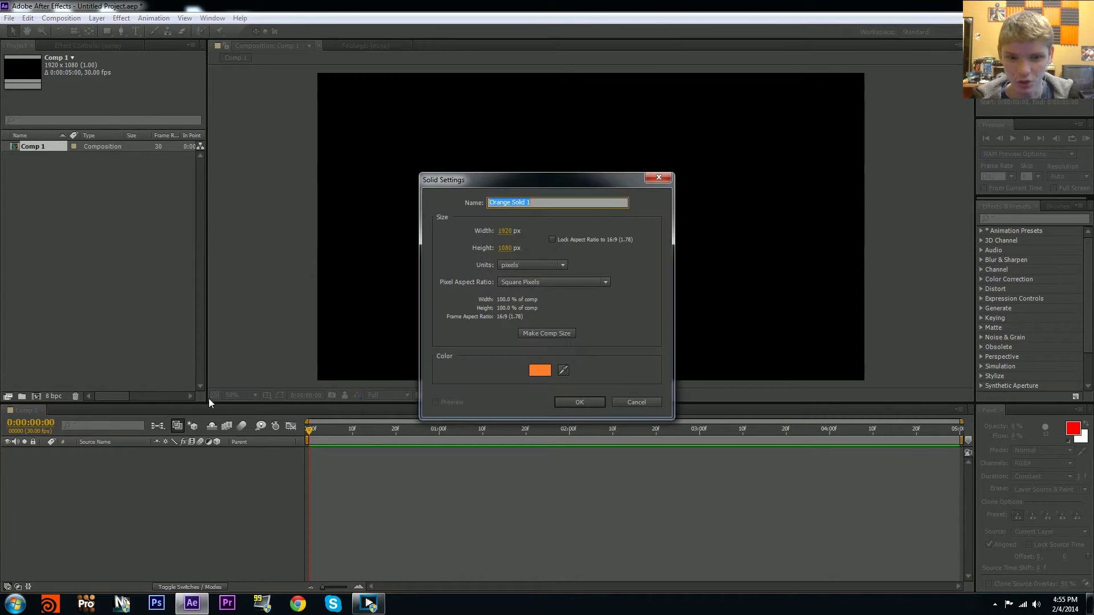
click(540, 371)
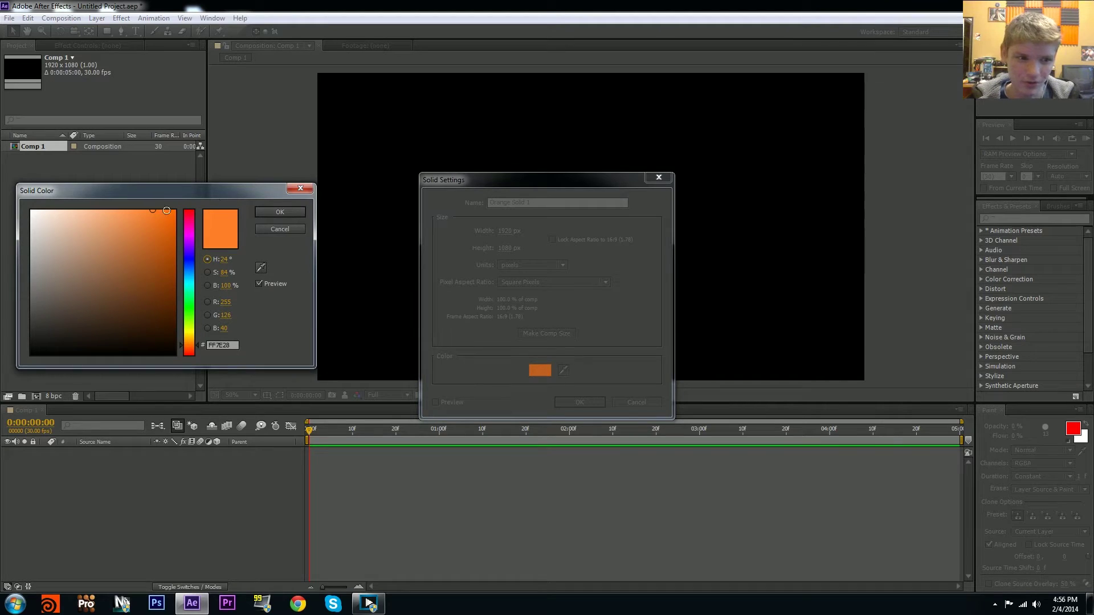
drag(166, 210, 163, 199)
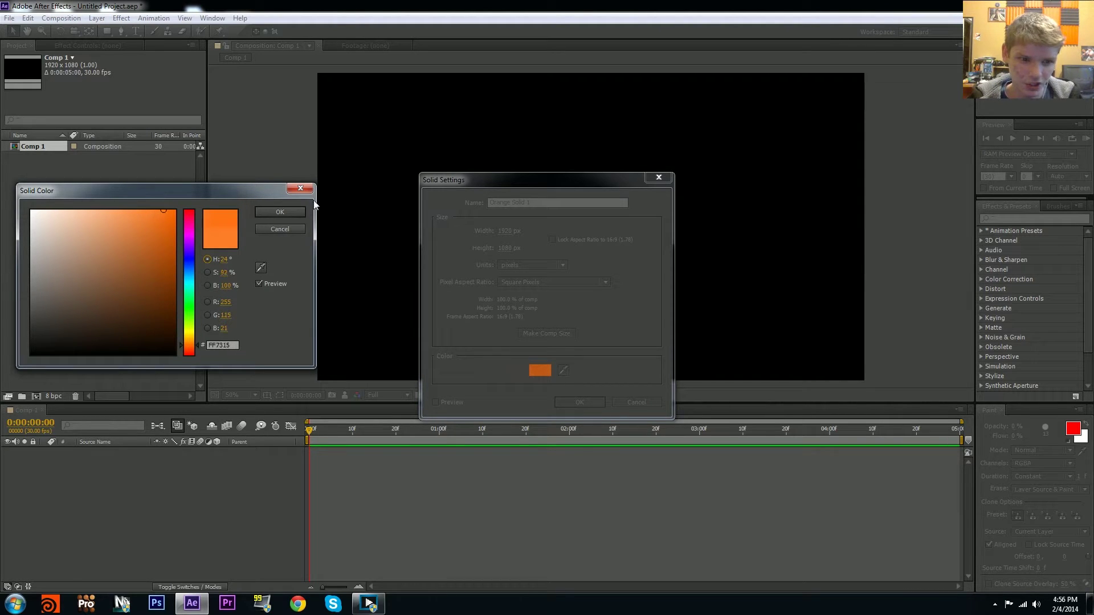
click(277, 213)
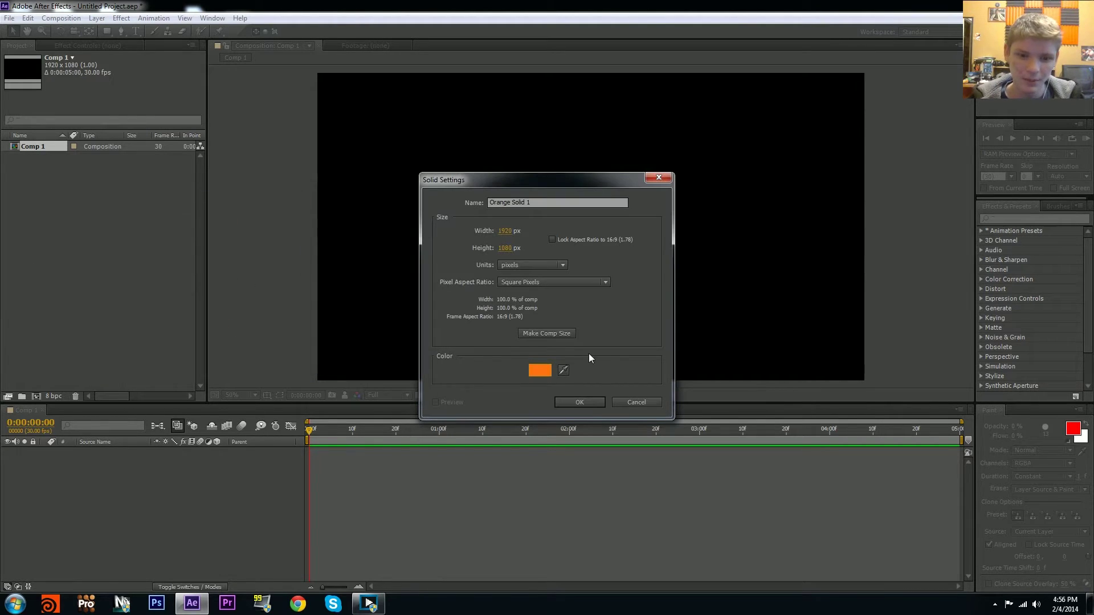
click(579, 403)
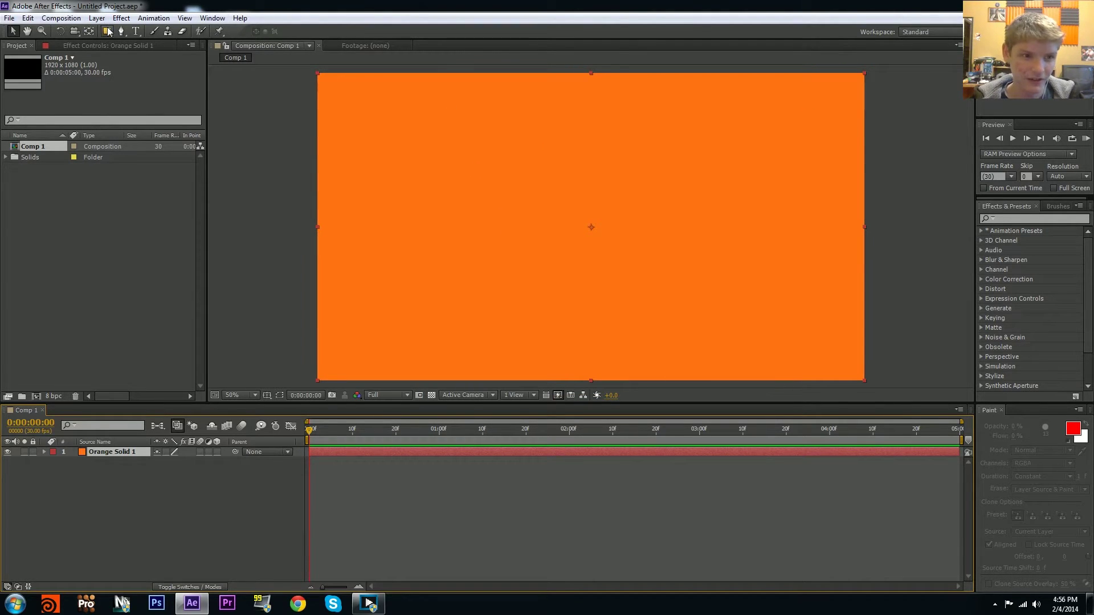
- Draw a tall elliptical mask on the orange solid, and shift and scale the layer down so the ellipse clears the frame edges
drag(106, 31, 132, 56)
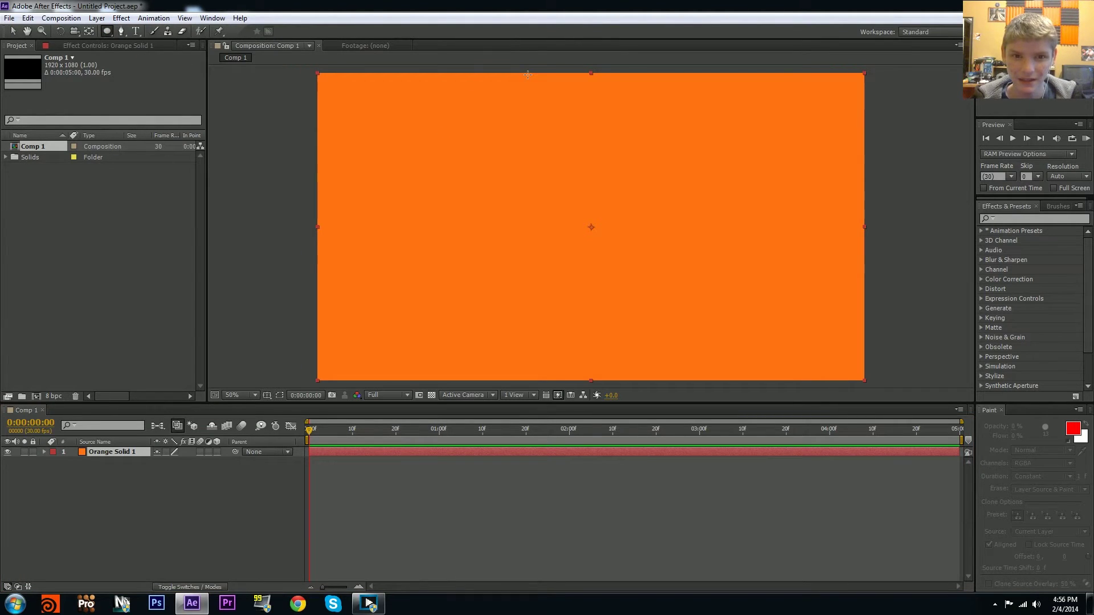
drag(527, 73, 648, 378)
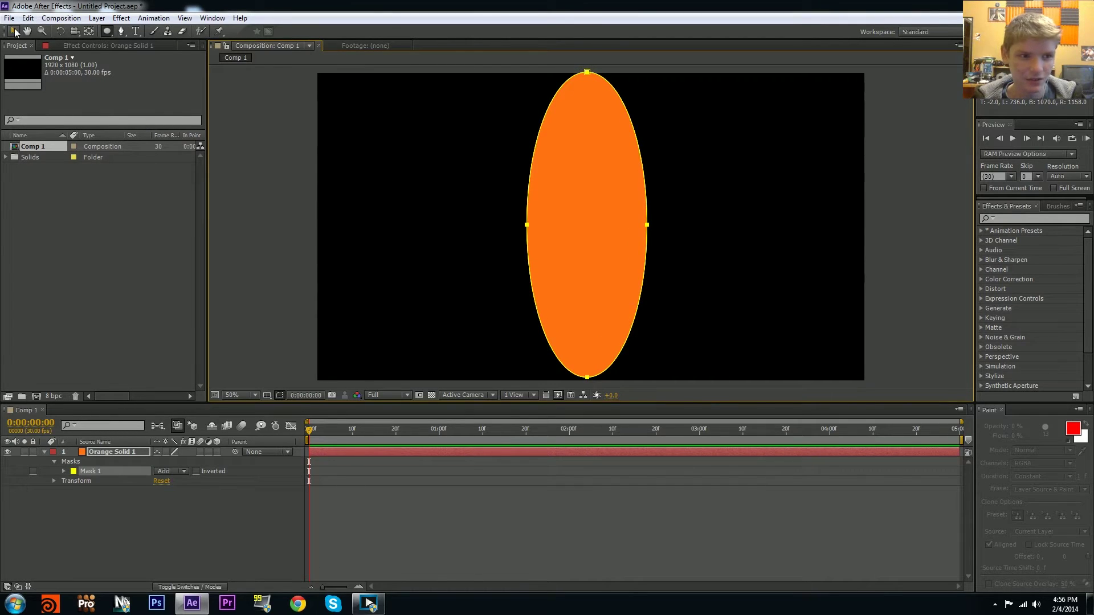
click(15, 32)
click(606, 198)
drag(599, 229, 610, 230)
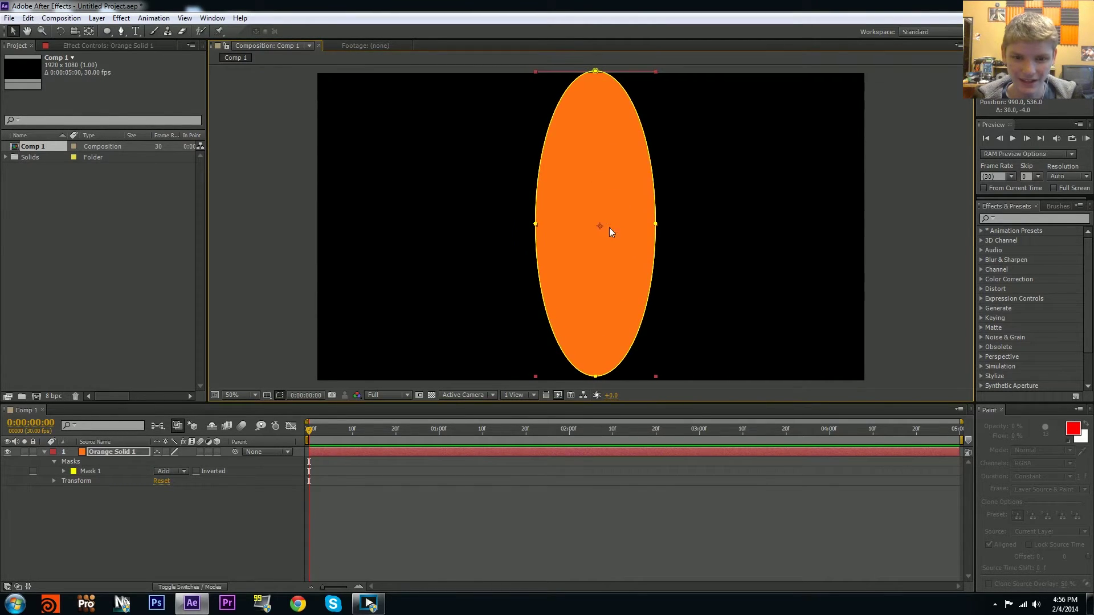
drag(657, 377, 643, 338)
click(674, 365)
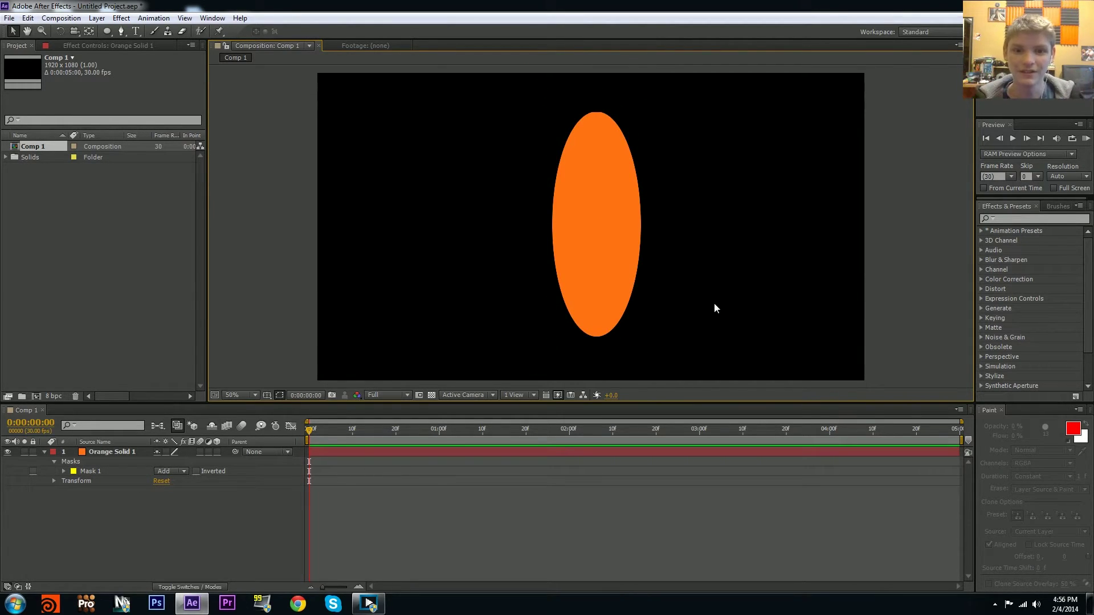
- Set the ellipse mask's feather to 5 pixels and inspect the softened edge up close
click(473, 454)
click(465, 450)
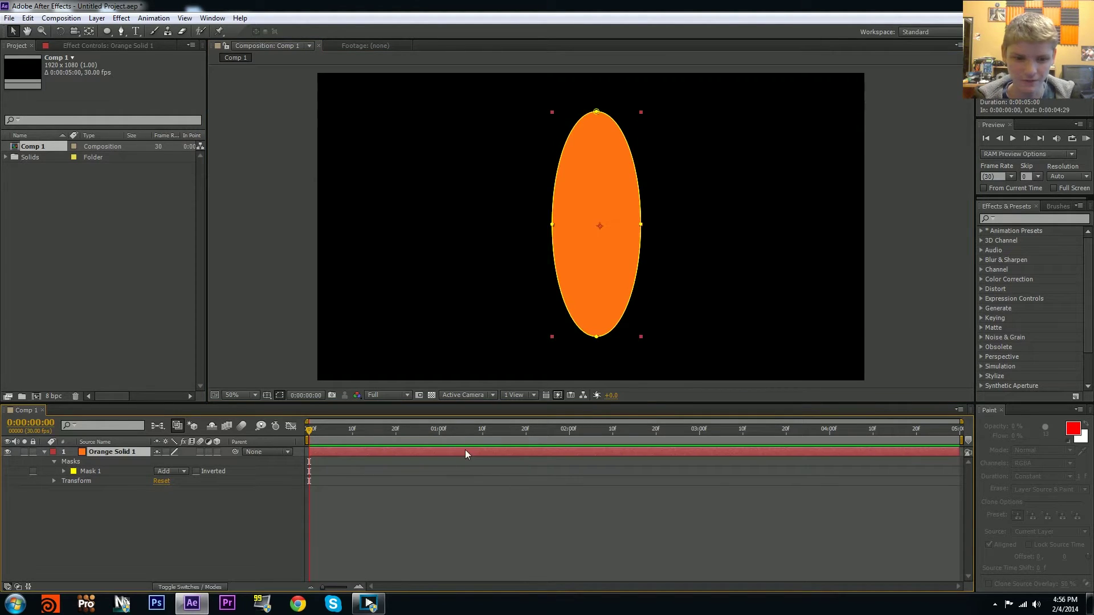
key(f)
drag(180, 475, 176, 474)
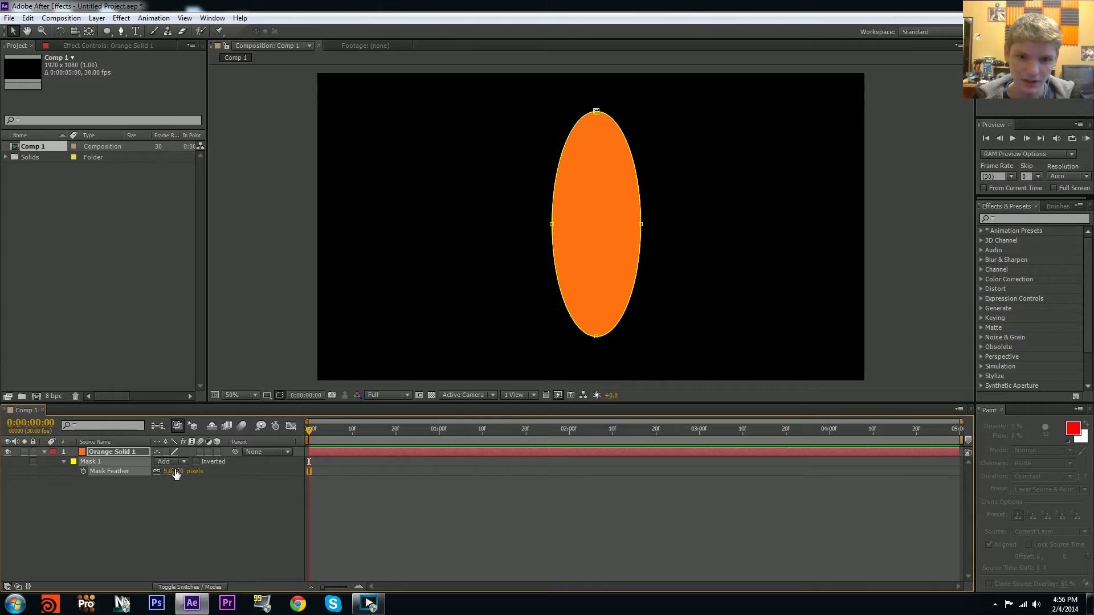
click(425, 567)
scroll(556, 276, up, 2)
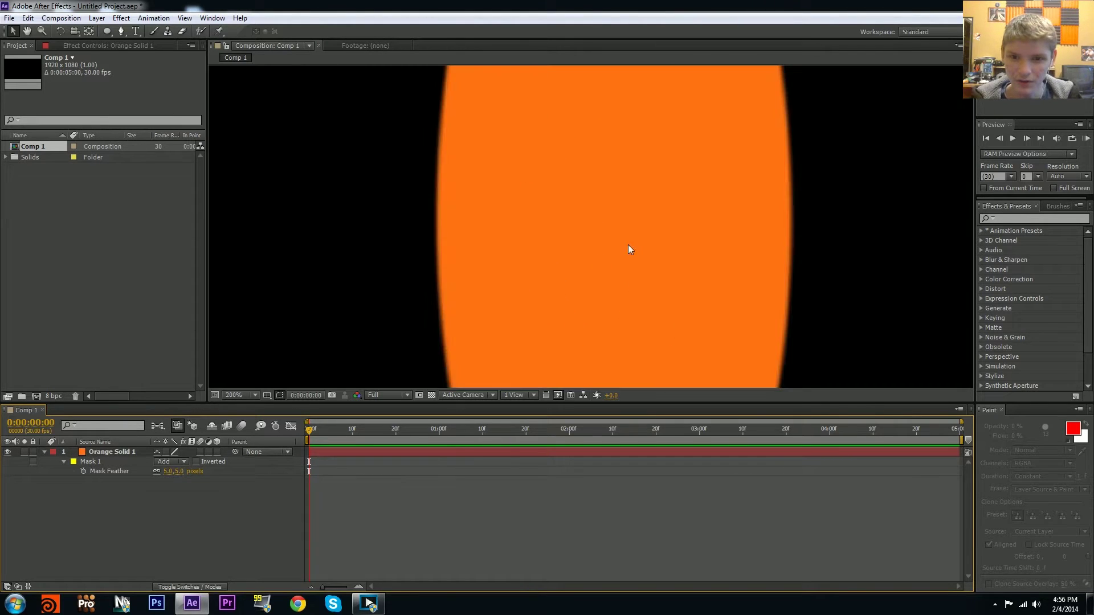
drag(578, 256, 631, 197)
scroll(677, 224, down, 2)
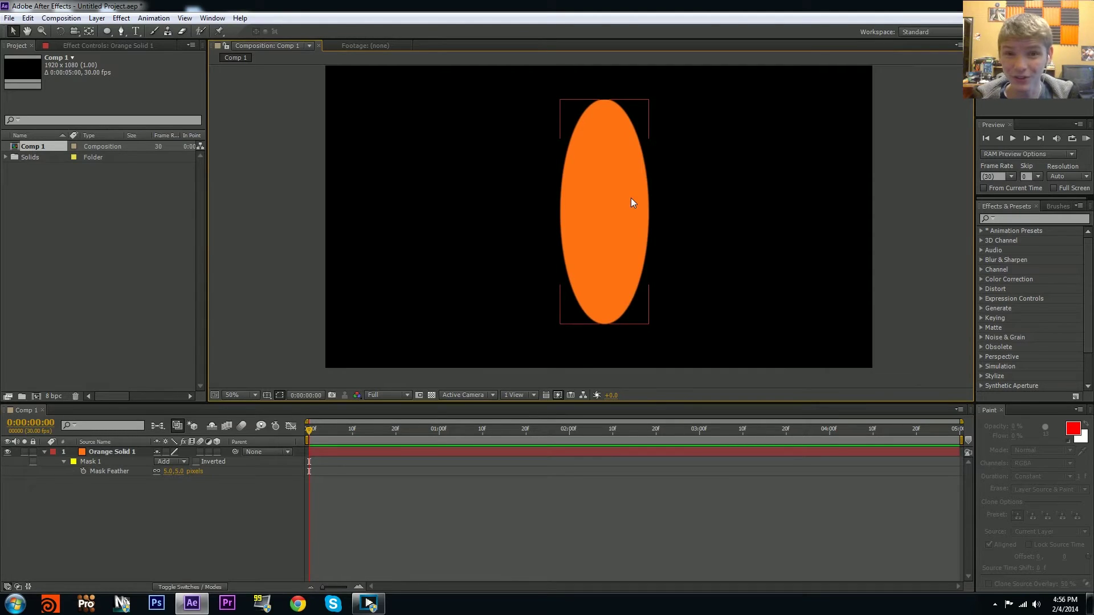
- Search the effects for "fractal" and apply Fractal Noise to the orange ellipse
click(1010, 219)
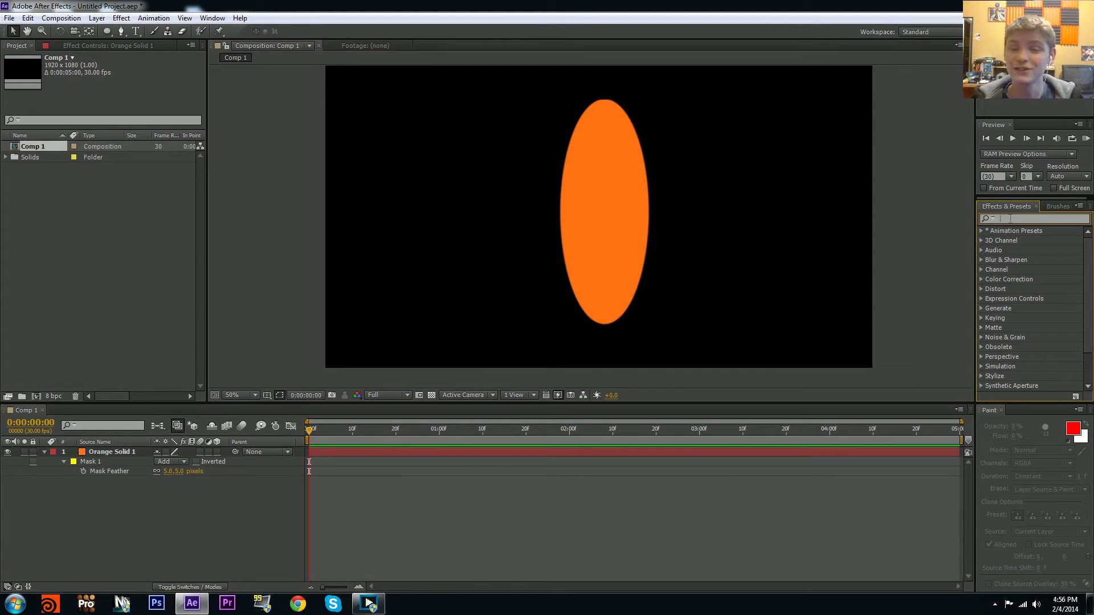
text(fr)
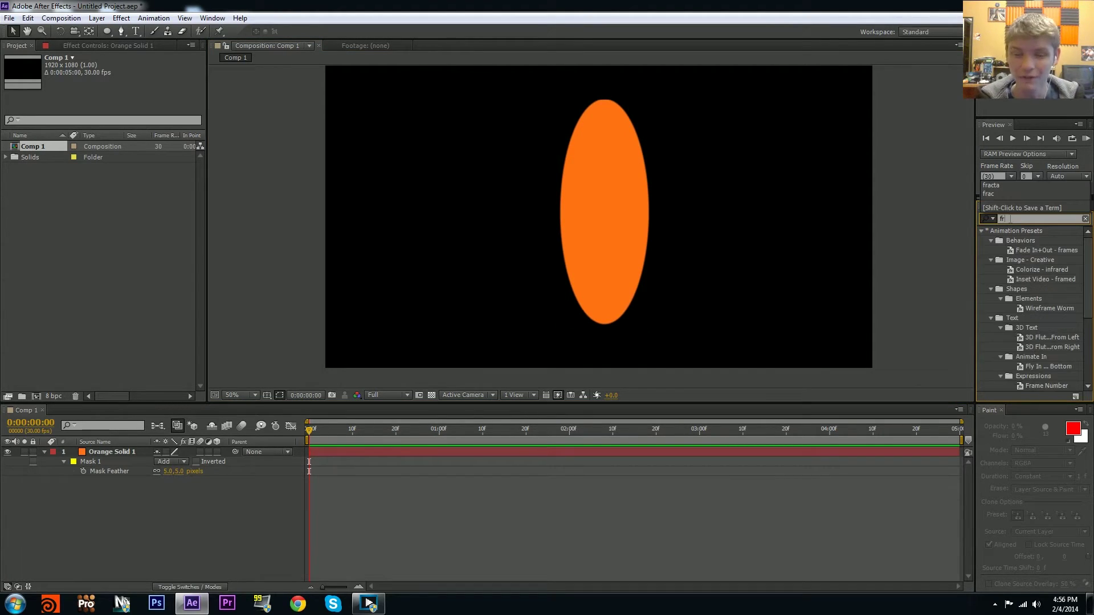
text(actal)
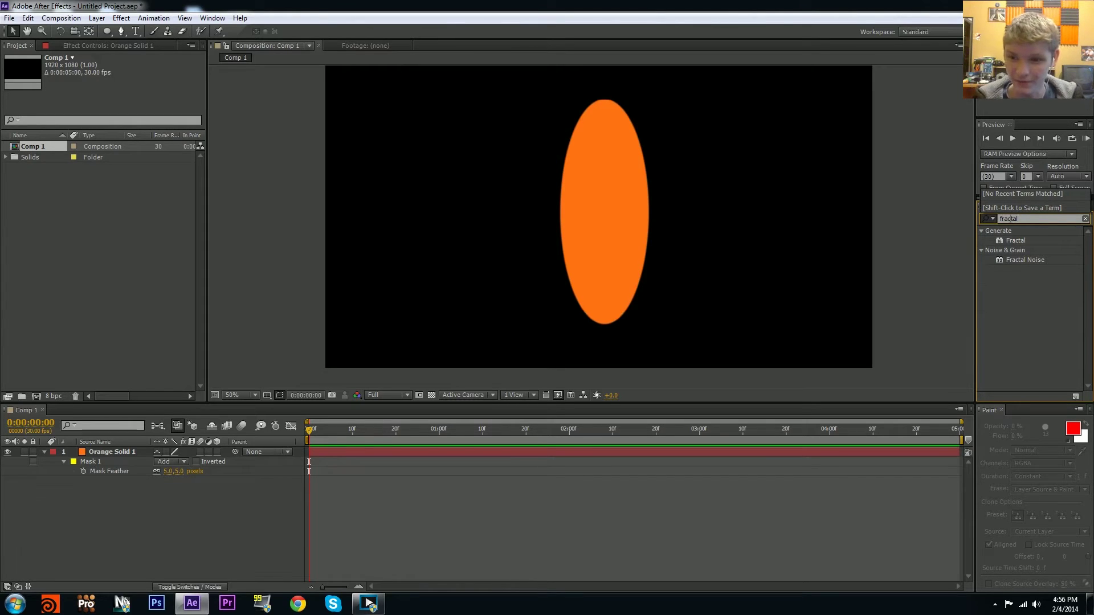
drag(1019, 260, 627, 223)
click(760, 286)
scroll(577, 231, up, 1)
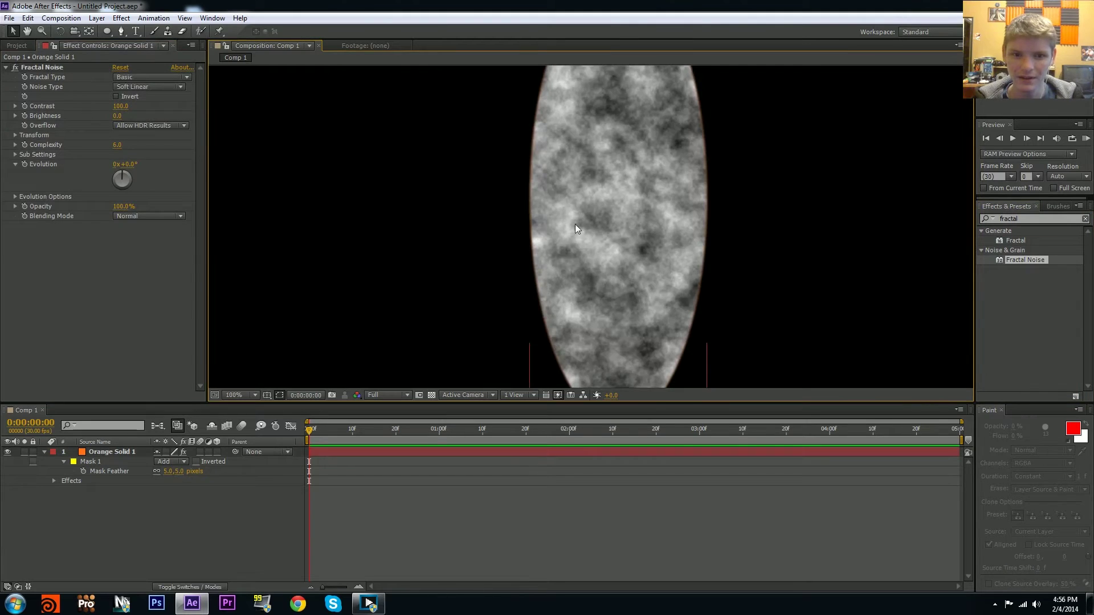
- Try the Block, Spline and Linear noise types on the Fractal Noise effect
click(146, 88)
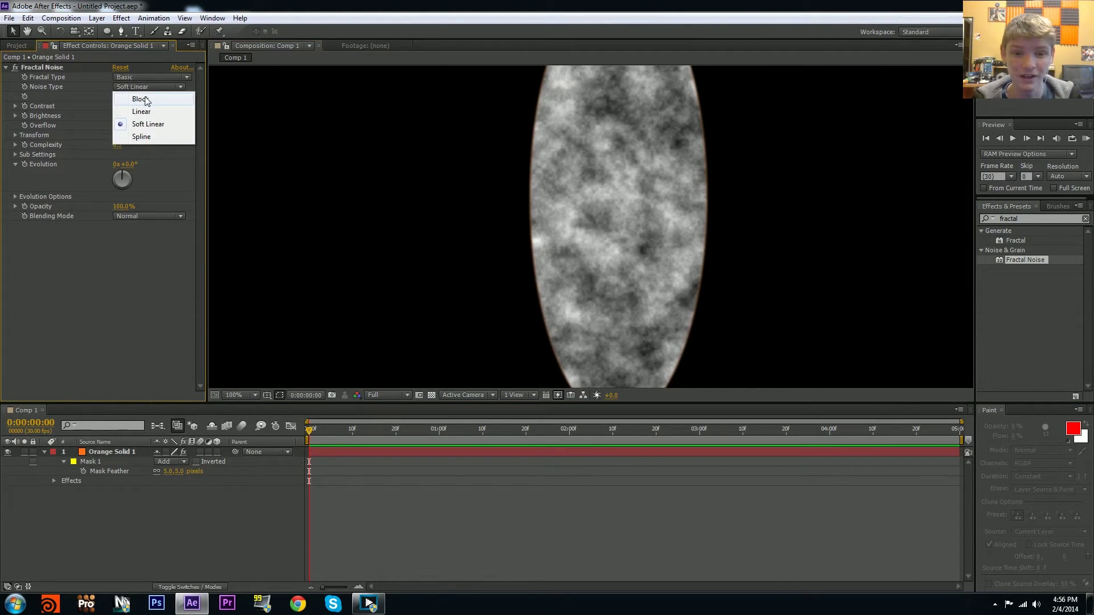
click(141, 99)
drag(743, 124, 647, 186)
click(158, 90)
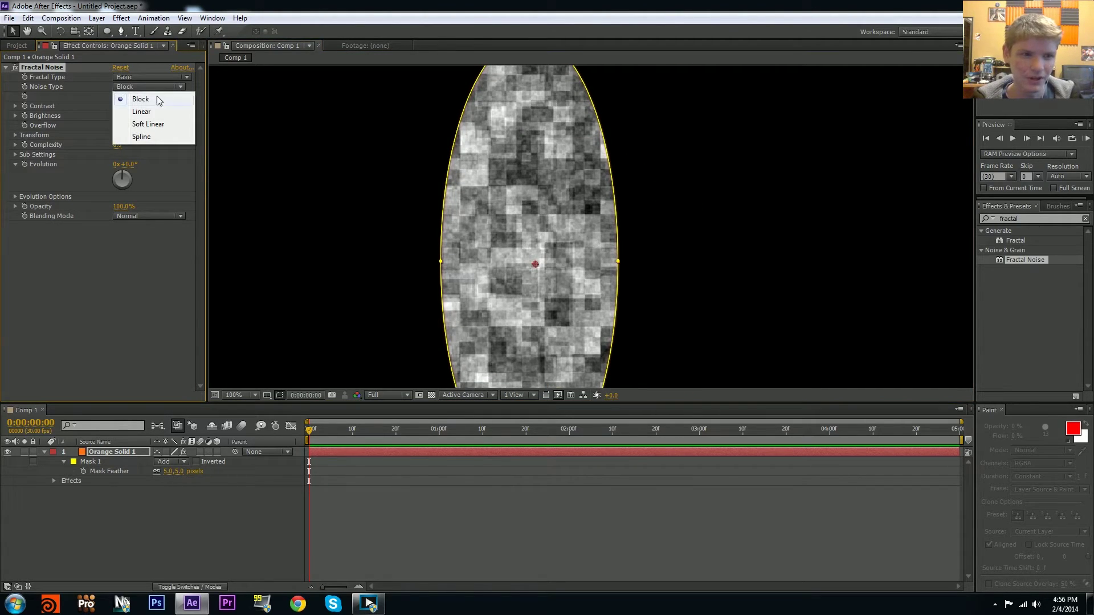
click(149, 137)
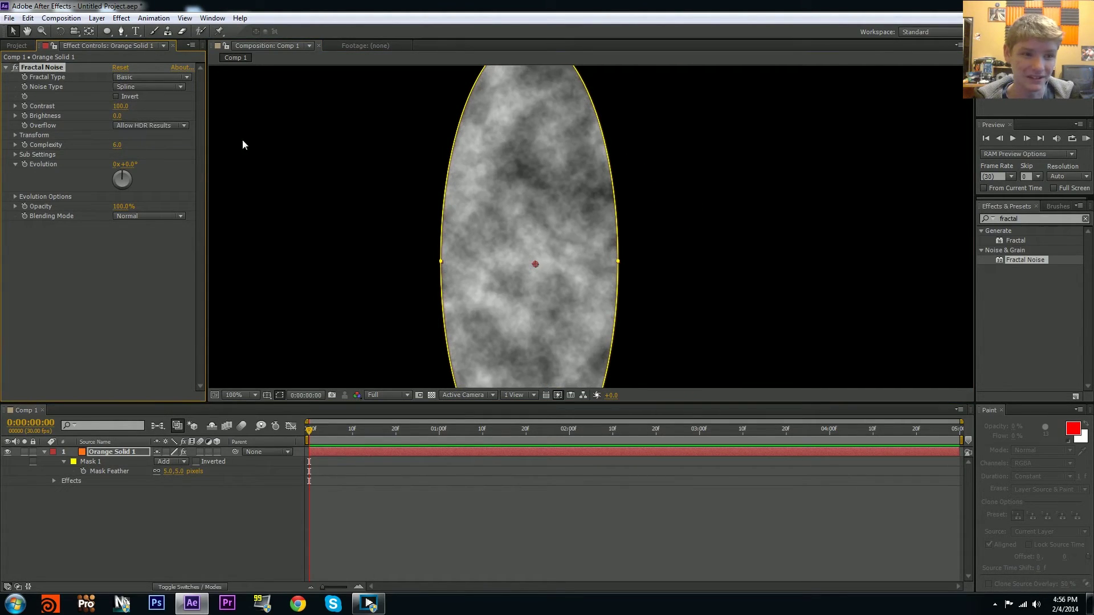
click(155, 90)
click(149, 113)
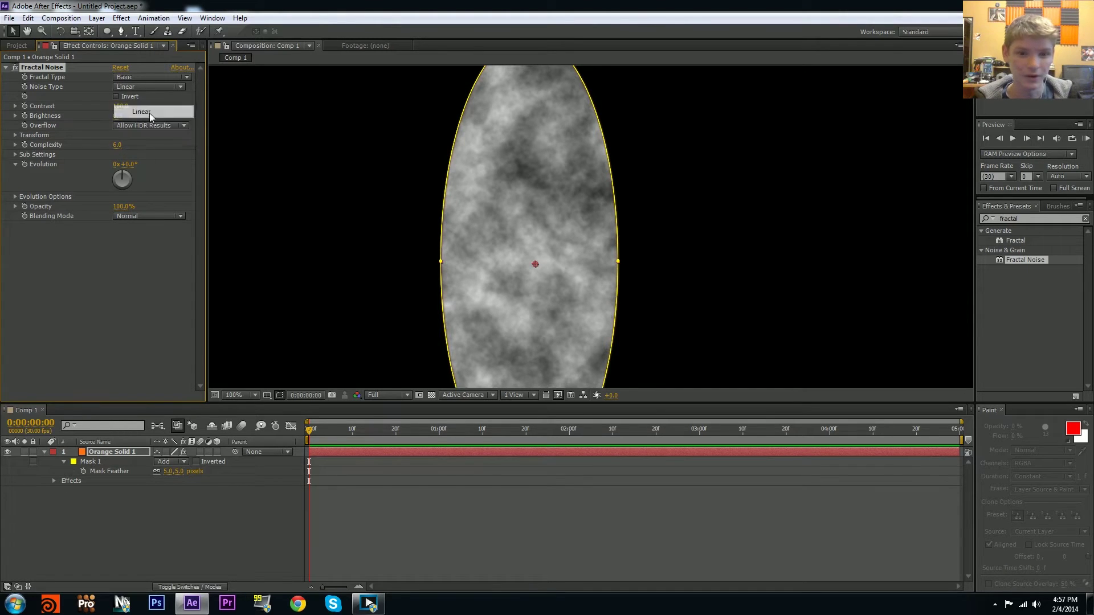
- Set the Fractal Noise type to Spline and check the texture across the ellipse
click(159, 83)
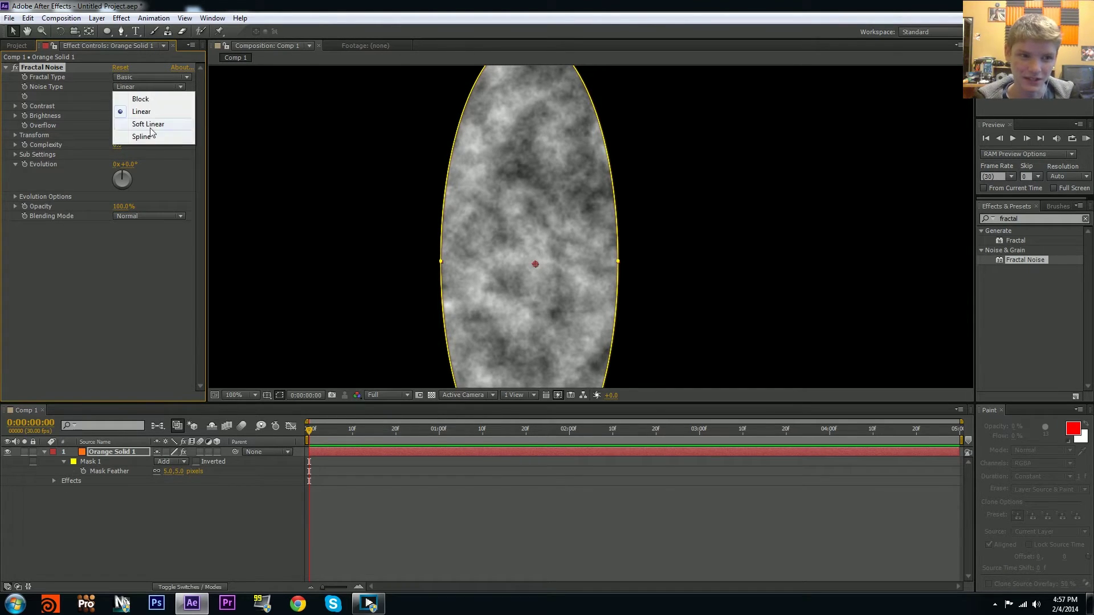
click(148, 138)
scroll(548, 182, down, 2)
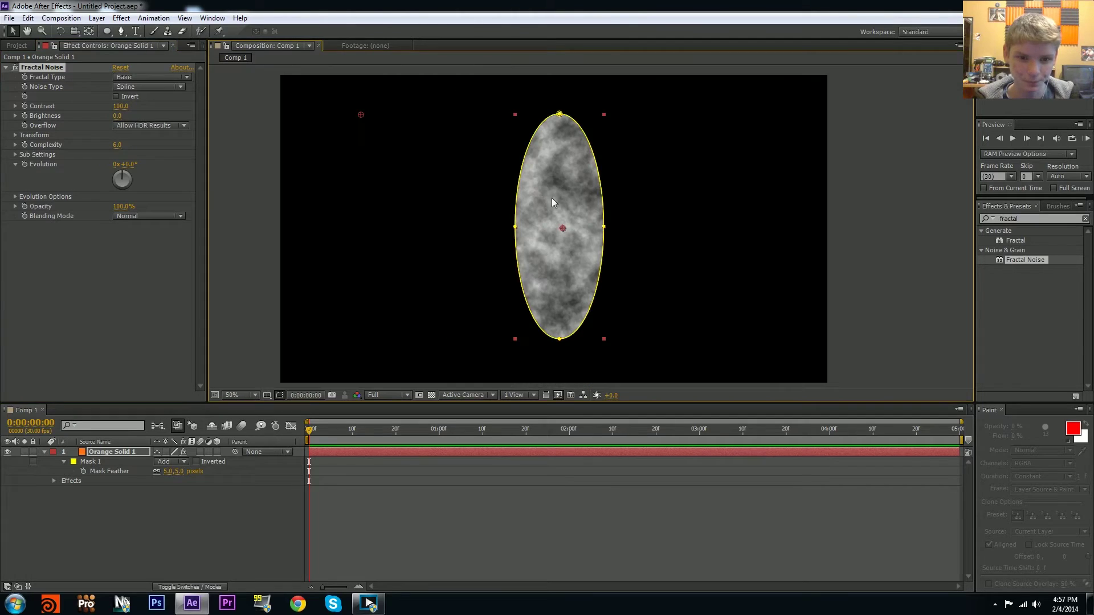
scroll(563, 213, up, 2)
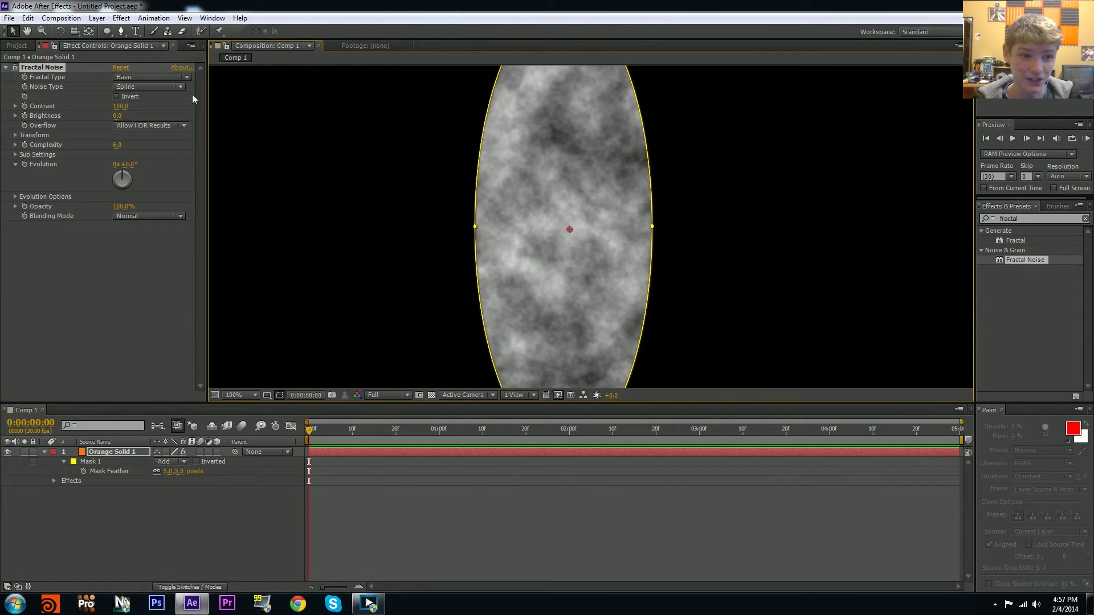
click(144, 125)
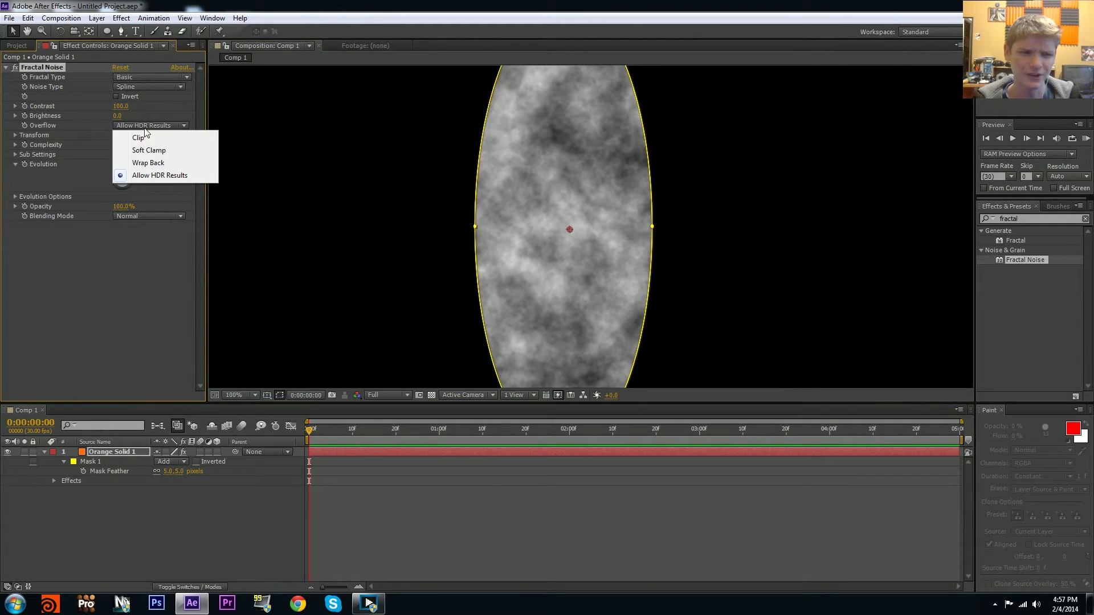
click(171, 256)
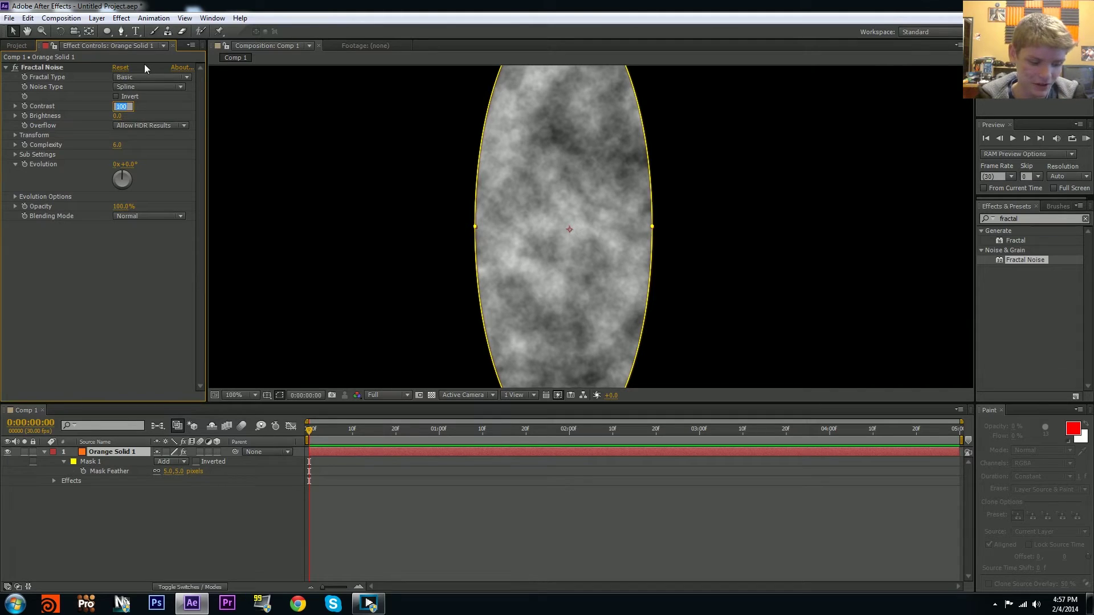
- Set the Fractal Noise contrast to 125
text(125)
key(Return)
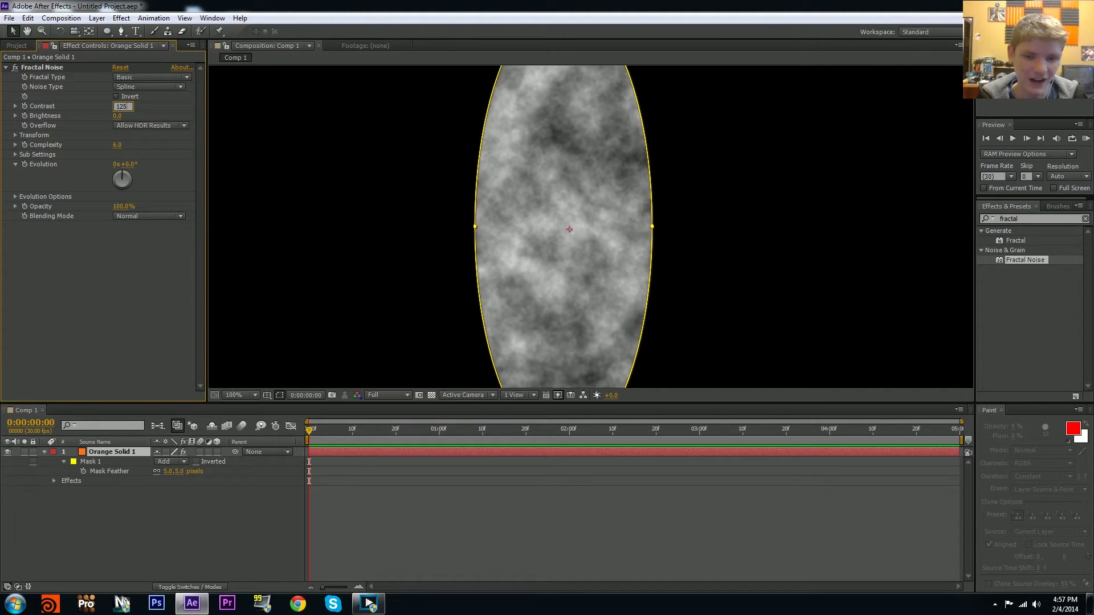
scroll(495, 166, down, 1)
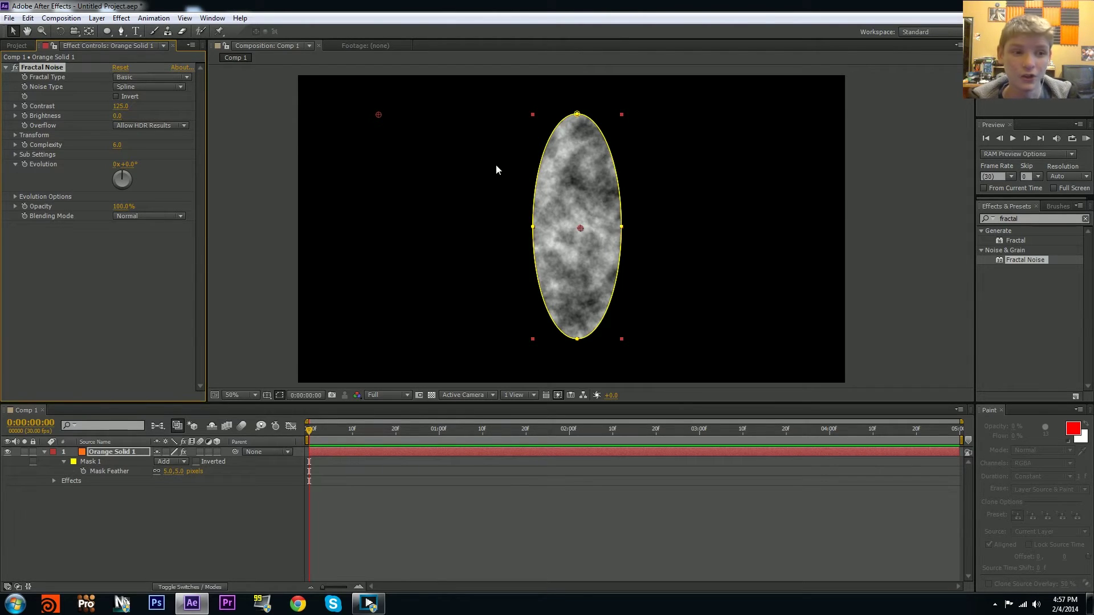
- Try a Fractal Noise opacity of 30% on the orange ellipse
click(122, 207)
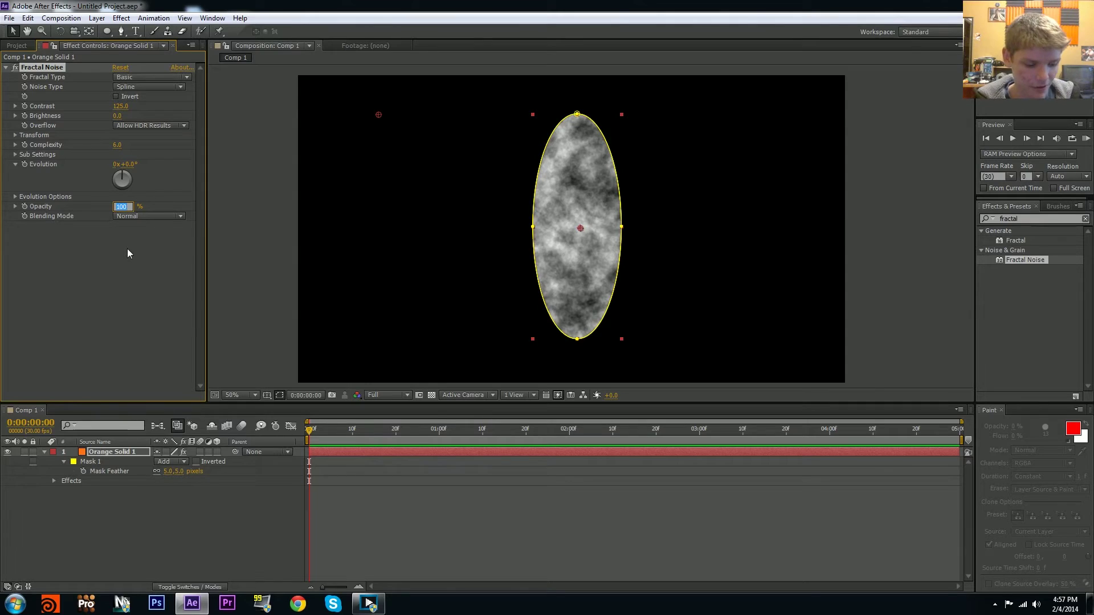
text(30)
key(Return)
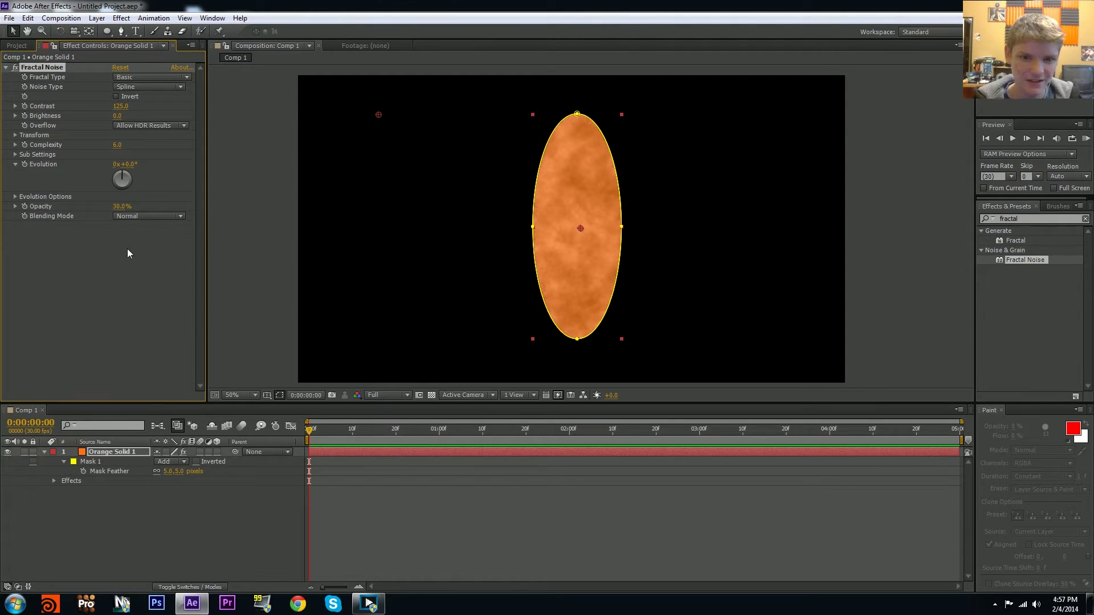
click(401, 501)
- Set the Fractal Noise opacity to 40% and check the texture on the ellipse up close
click(118, 207)
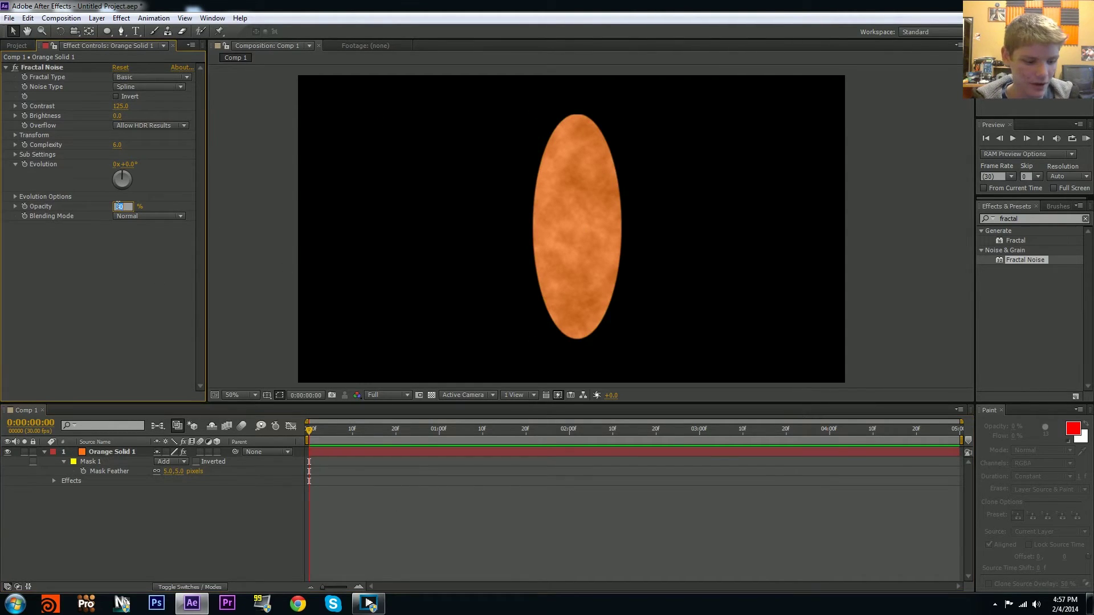
key(Return)
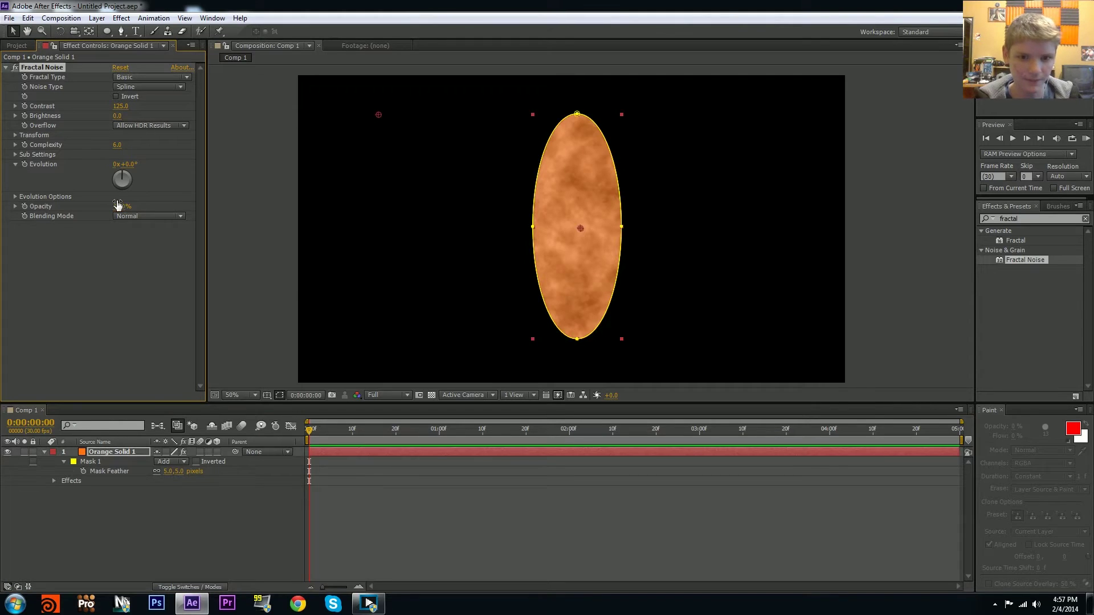
click(422, 543)
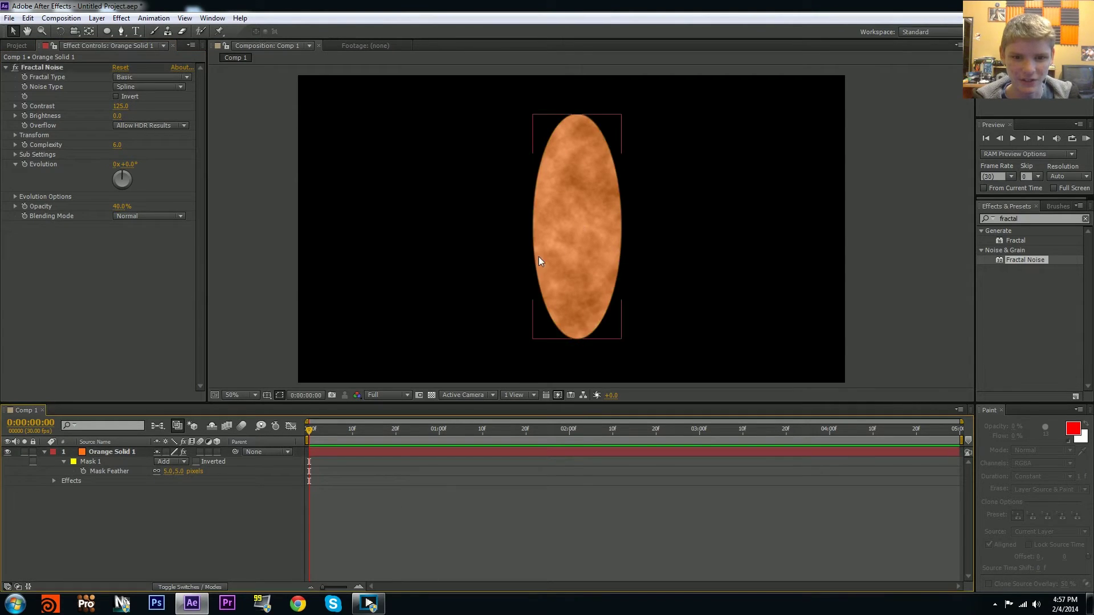
drag(538, 257, 617, 302)
scroll(618, 303, up, 1)
scroll(618, 303, up, 2)
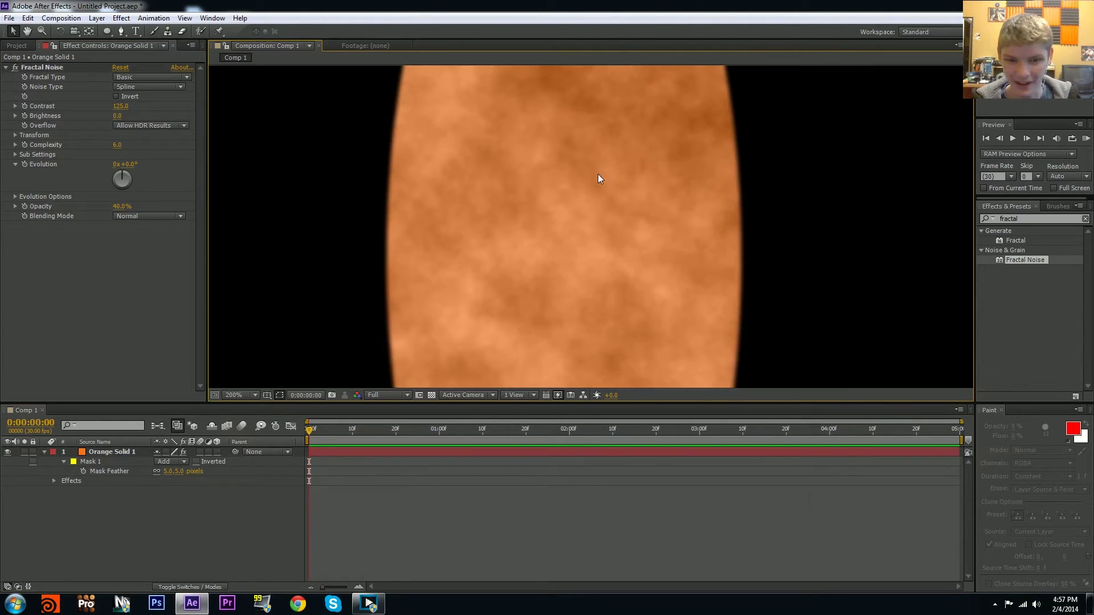
scroll(598, 175, down, 4)
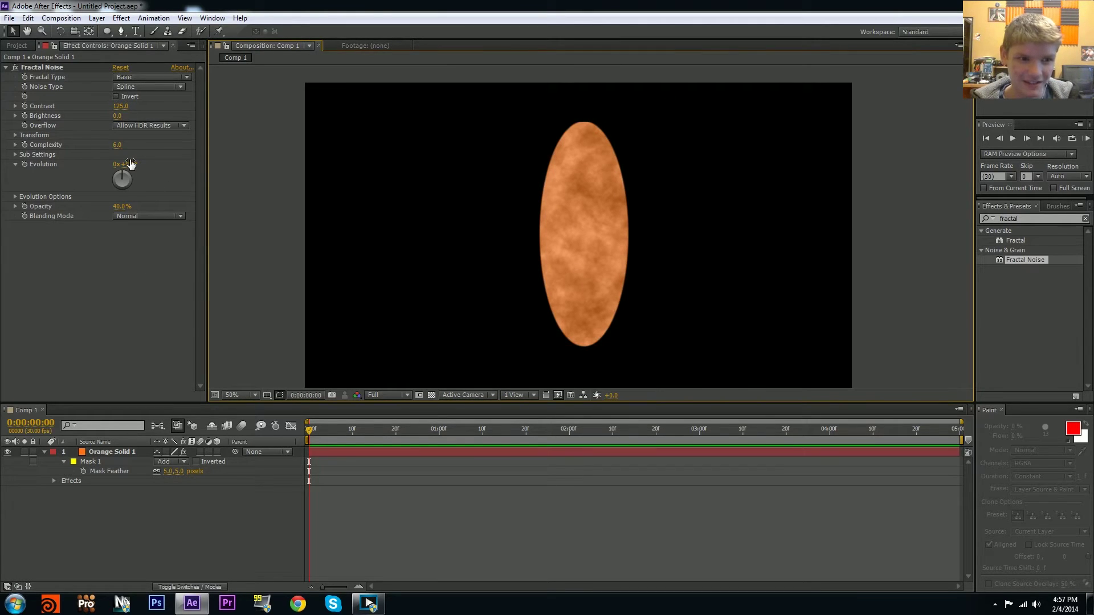
- Keyframe the Fractal Noise evolution at the first frame and set it to 4 revolutions at the last frame
drag(131, 164, 229, 157)
key(ctrl+z)
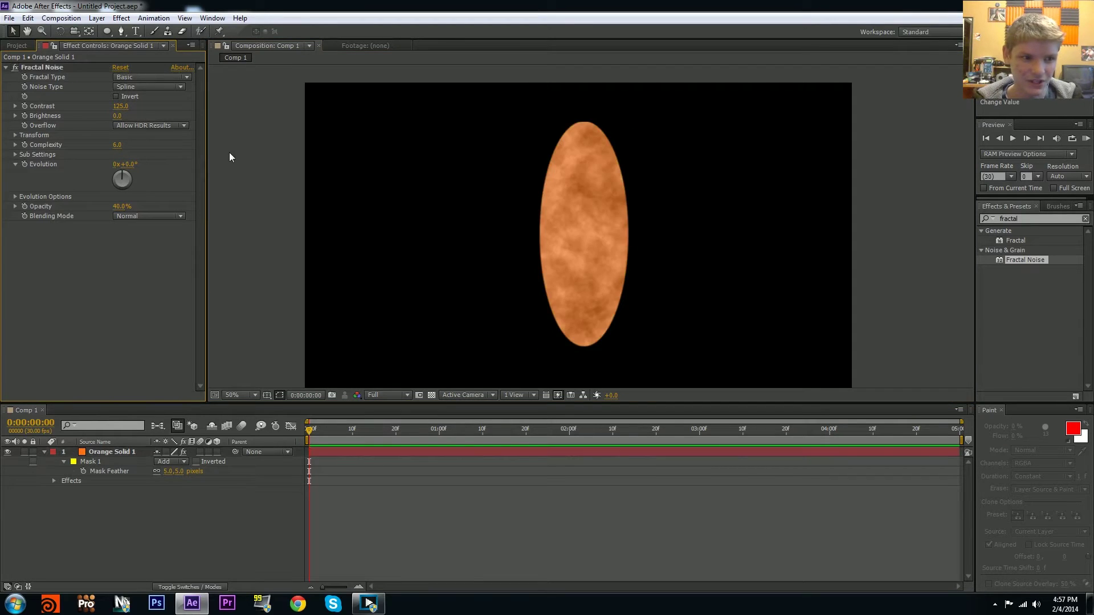
click(361, 451)
click(24, 164)
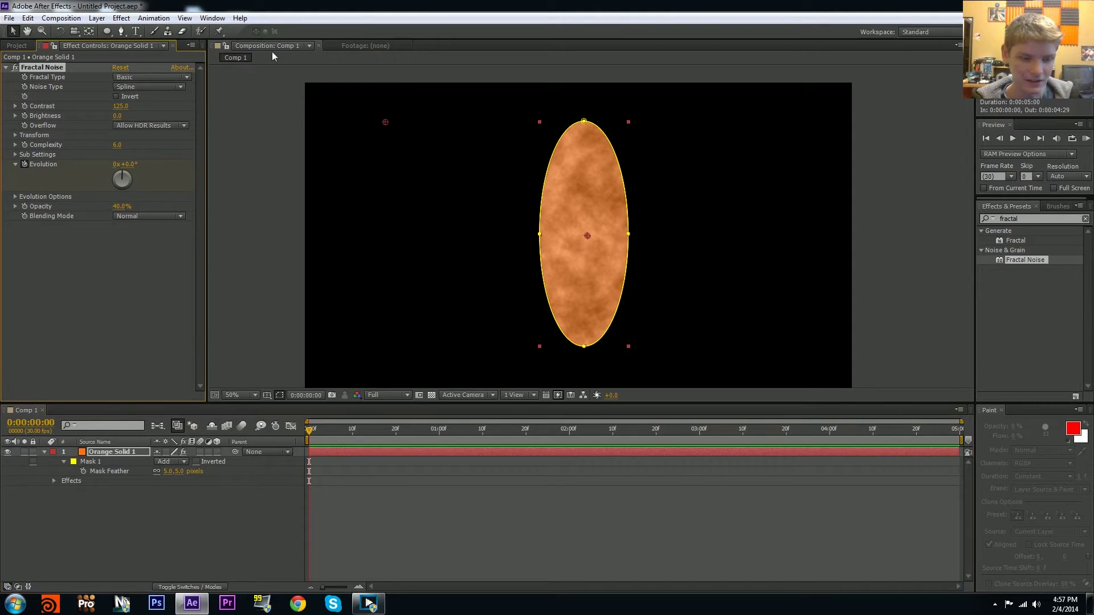
key(End)
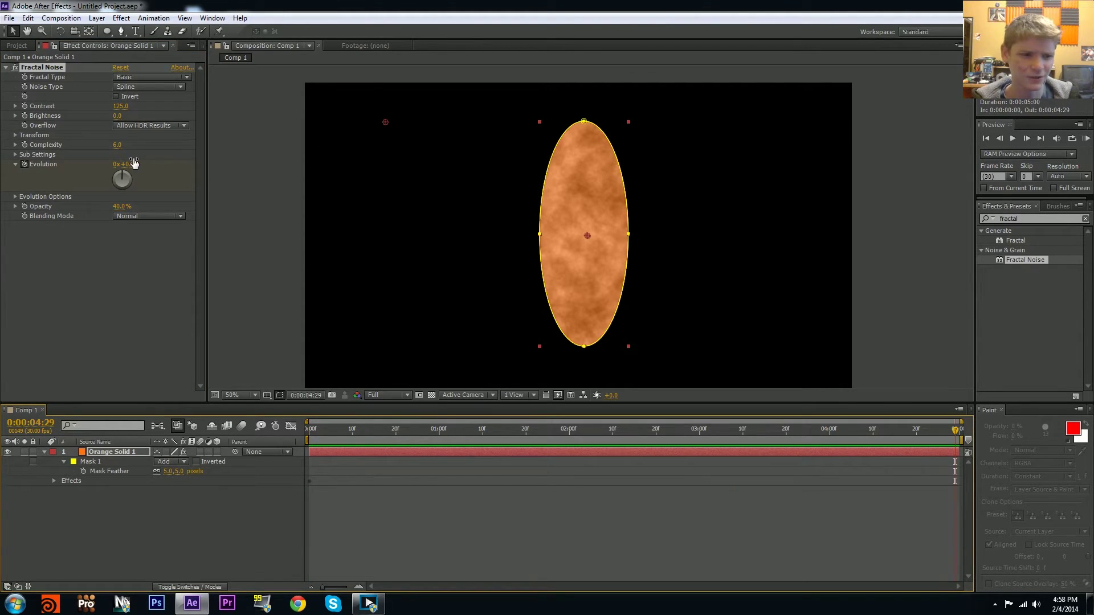
click(117, 164)
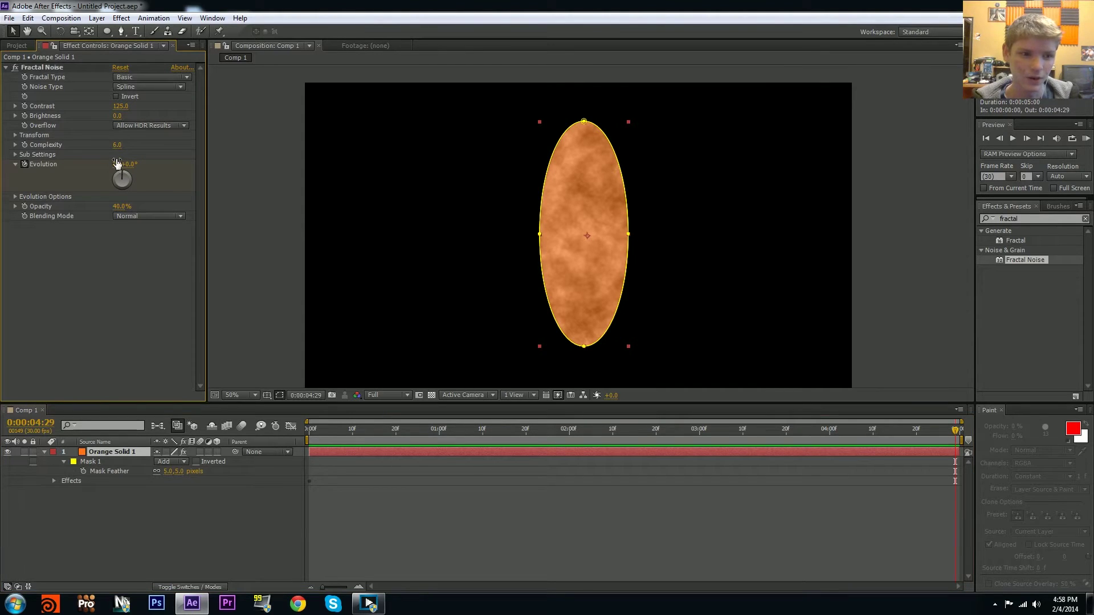
text(4)
key(Return)
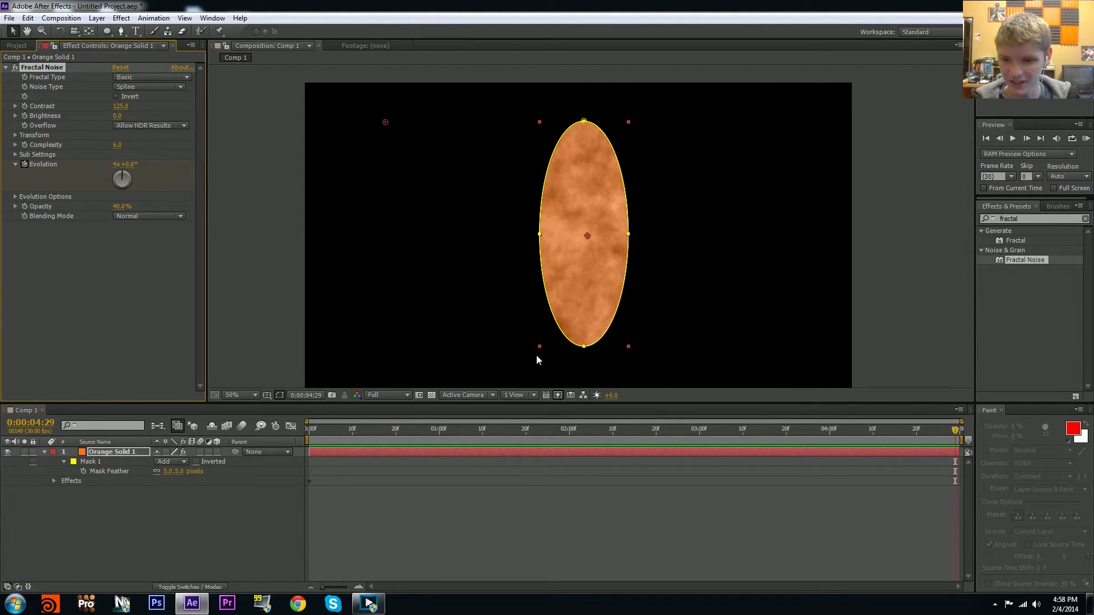
- Preview the evolving noise animation from the first frame and inspect the ellipse's texture up close
drag(955, 431, 308, 407)
click(1086, 139)
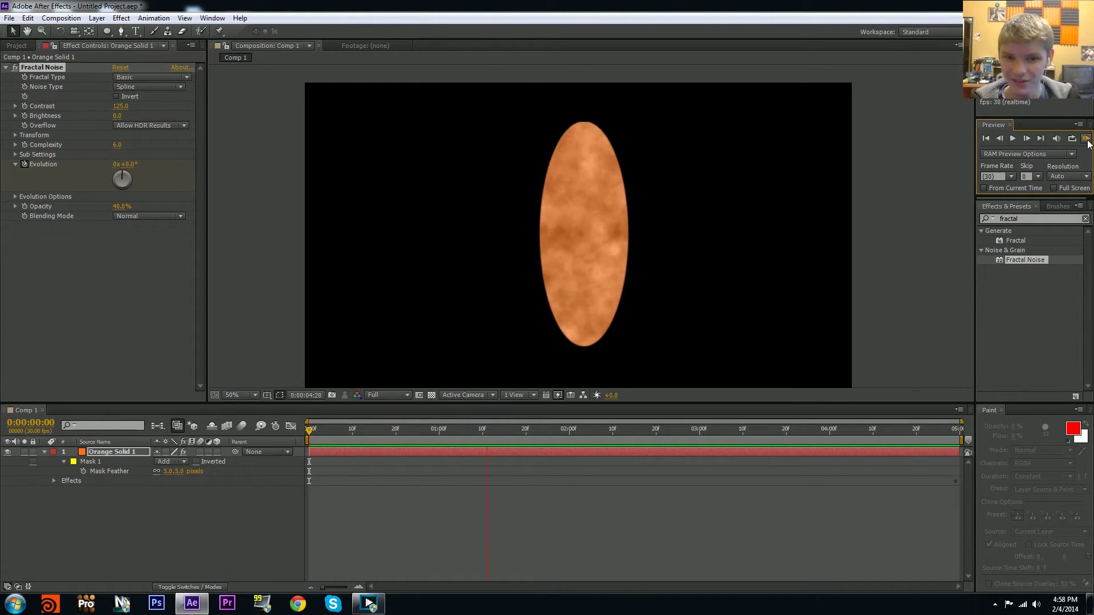
click(851, 229)
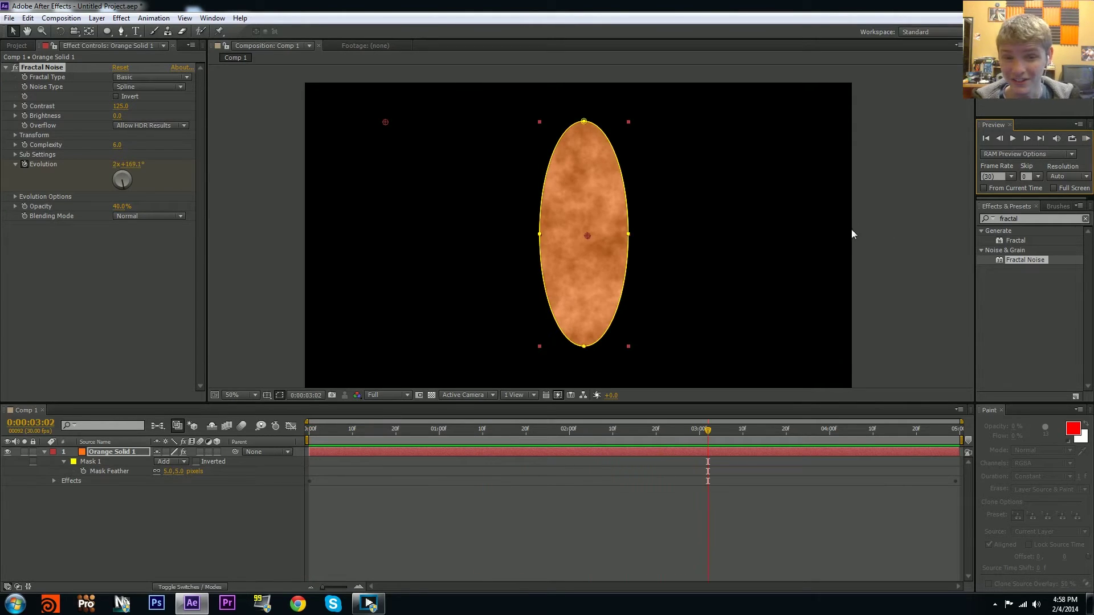
scroll(855, 251, down, 3)
drag(724, 254, 642, 255)
scroll(539, 259, up, 3)
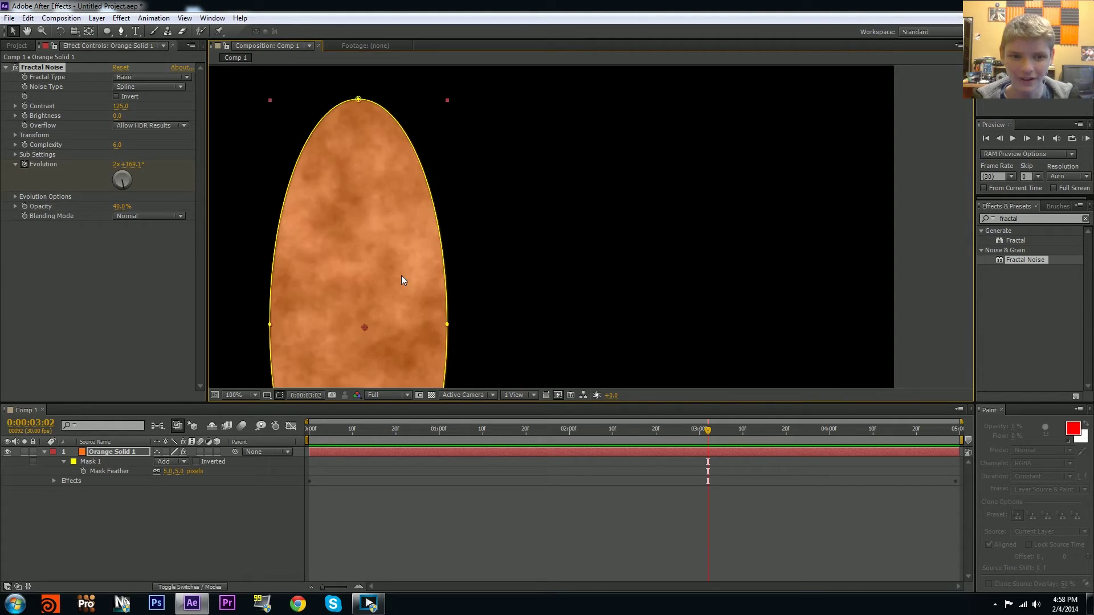
drag(401, 275, 569, 211)
key(comma)
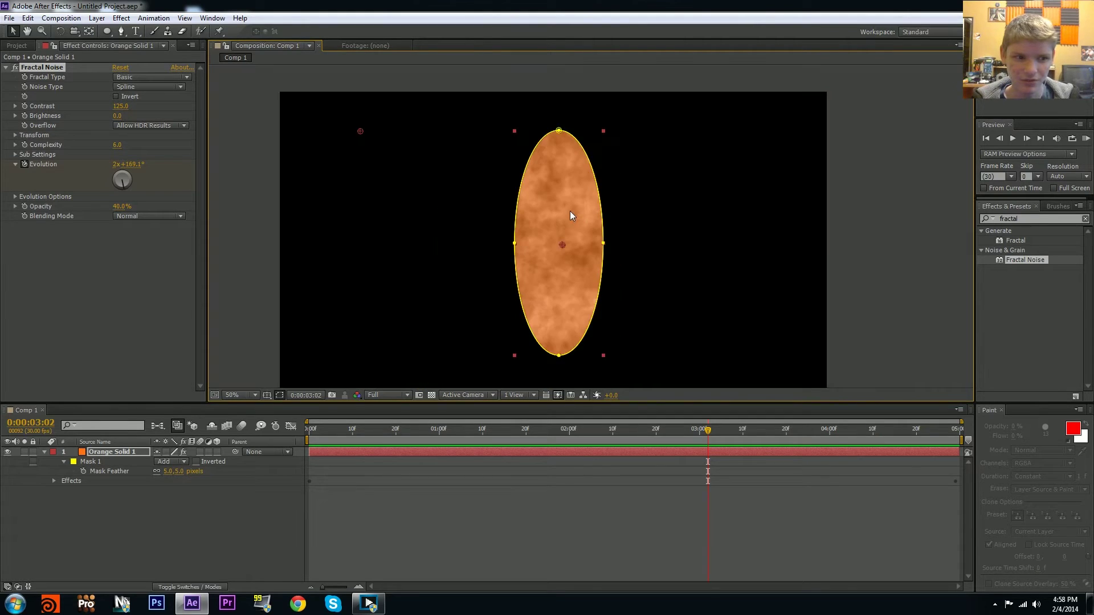
- Try the Multiply and None blending modes on Fractal Noise, ending back on Normal
click(138, 217)
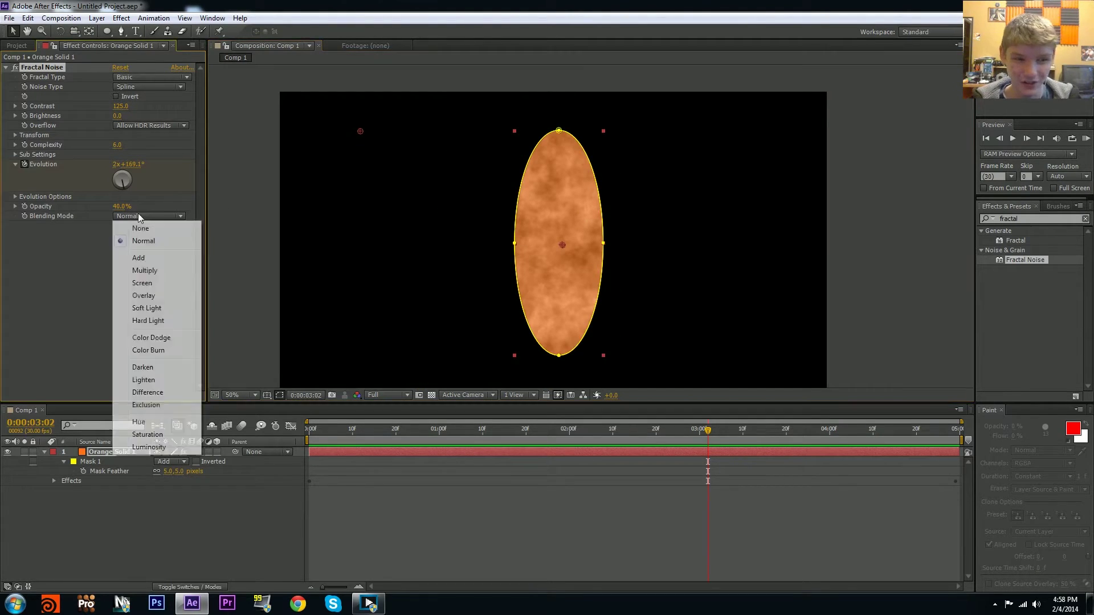
click(155, 272)
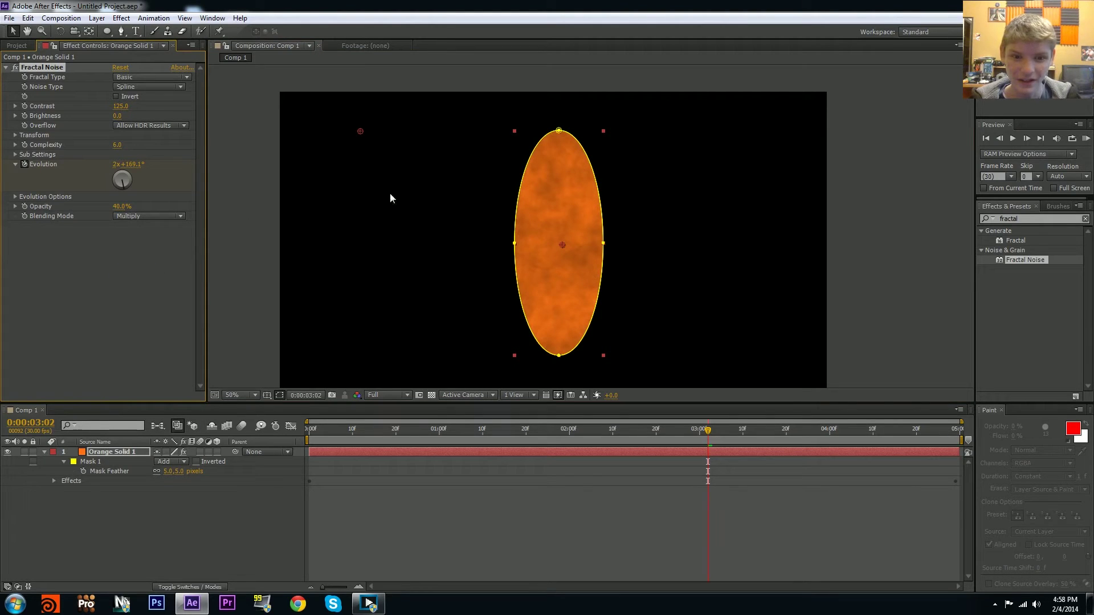
click(135, 217)
click(147, 230)
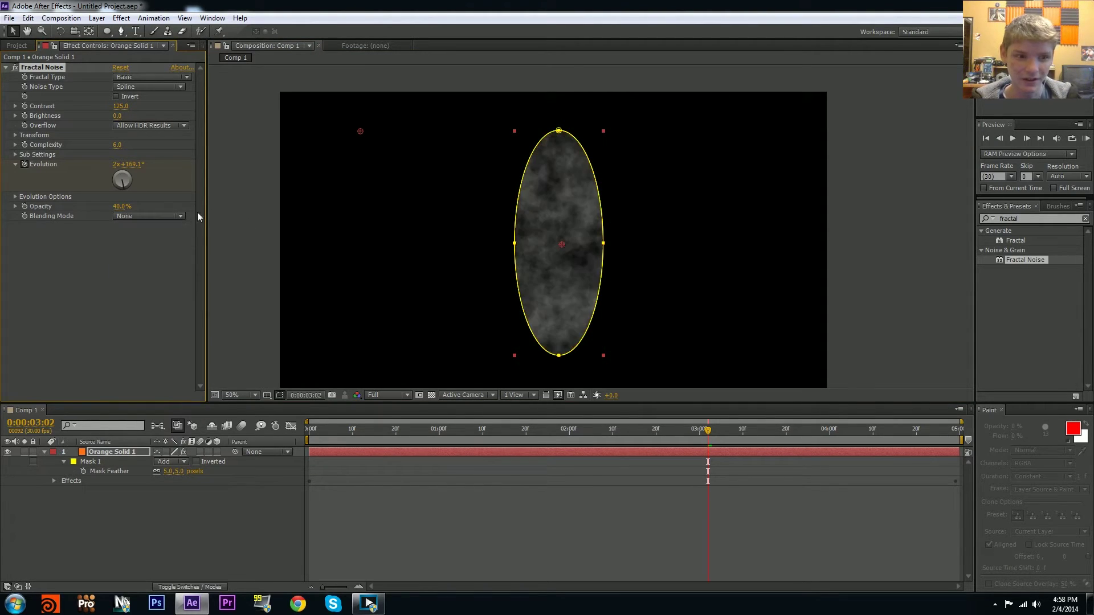
click(141, 218)
click(135, 243)
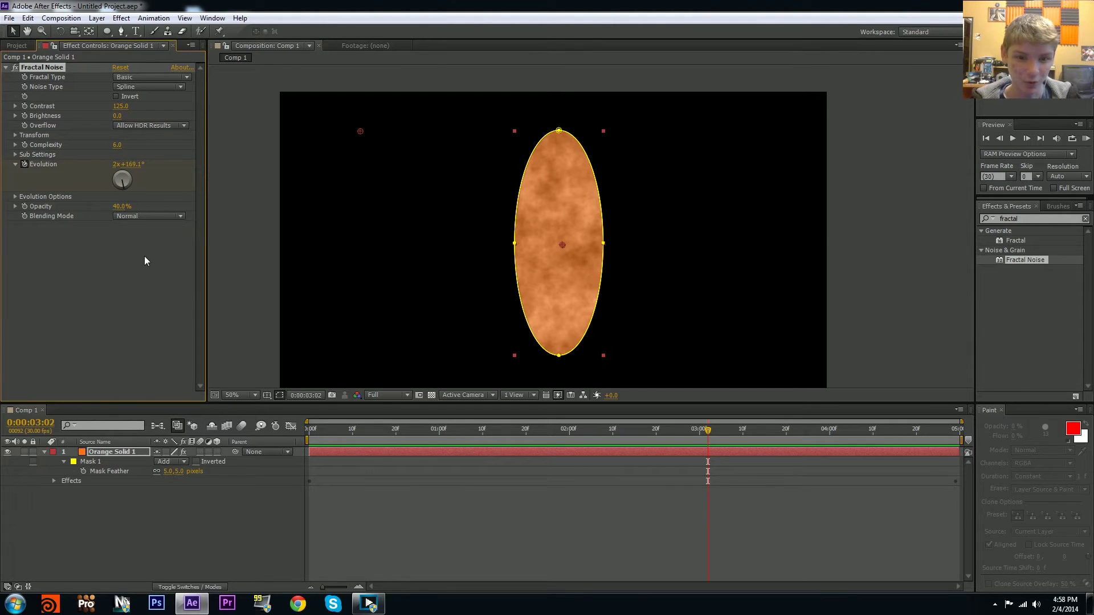
click(455, 544)
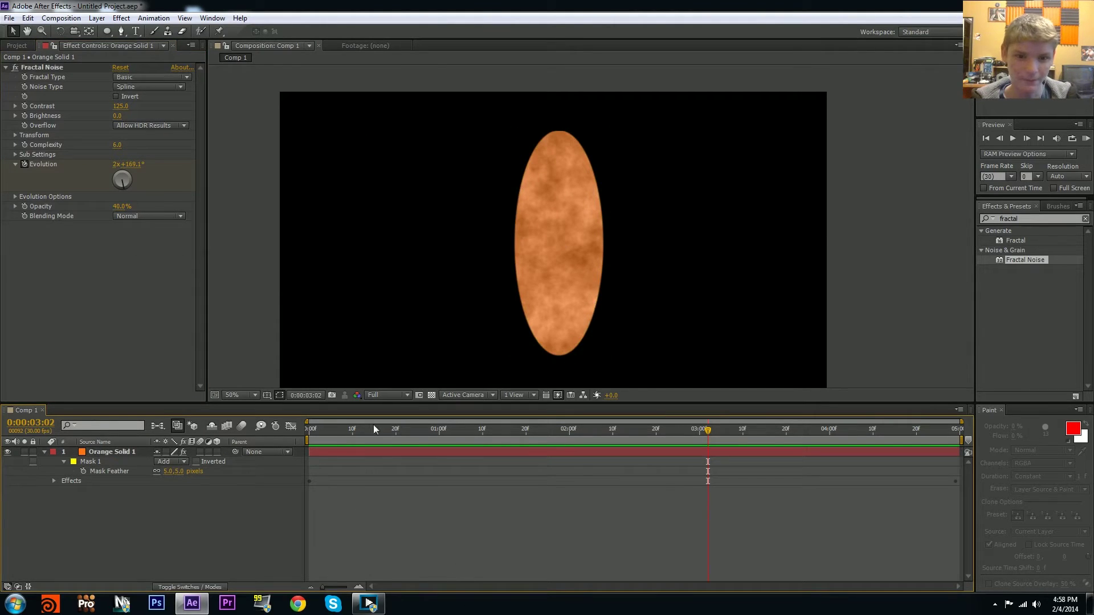
- Collapse the Fractal Noise settings, search the effects for "roughen ed" and apply Roughen Edges to the orange ellipse
click(7, 68)
click(552, 200)
drag(552, 200, 538, 190)
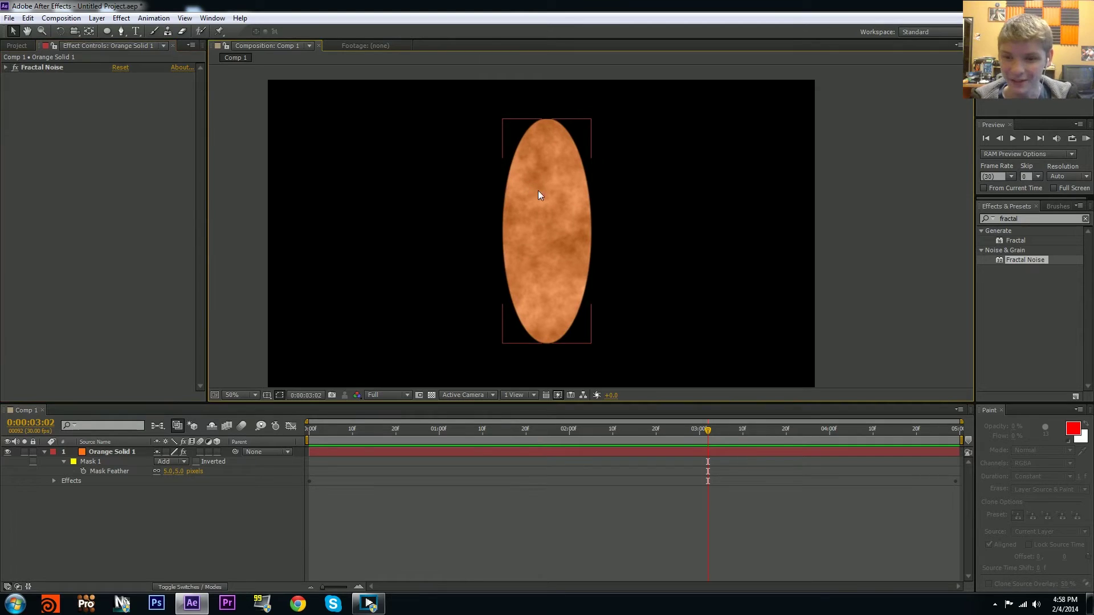
double_click(1009, 219)
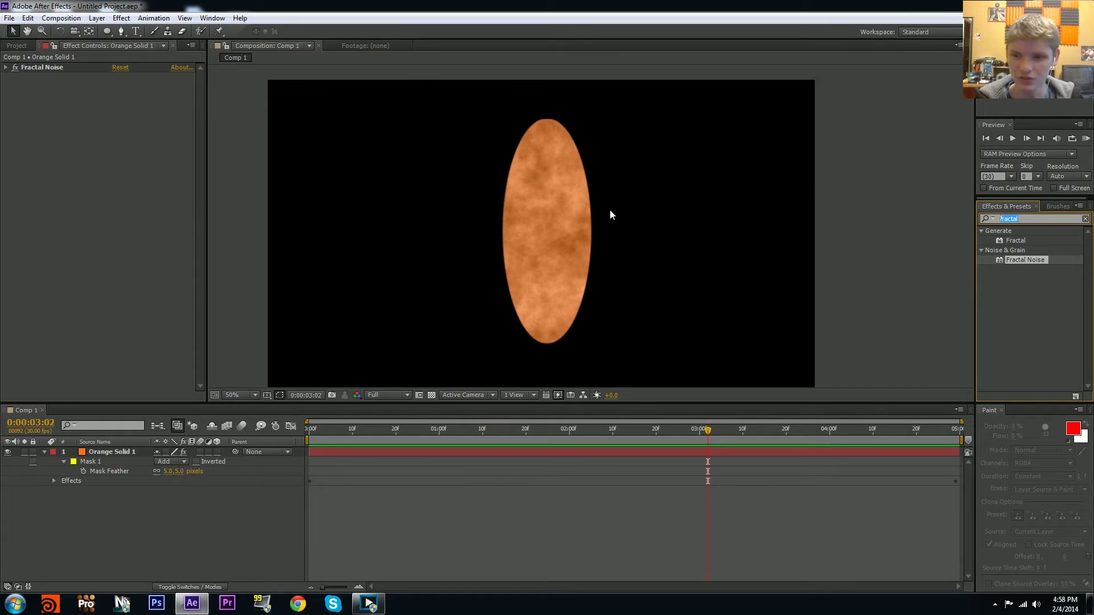
text(roughen e)
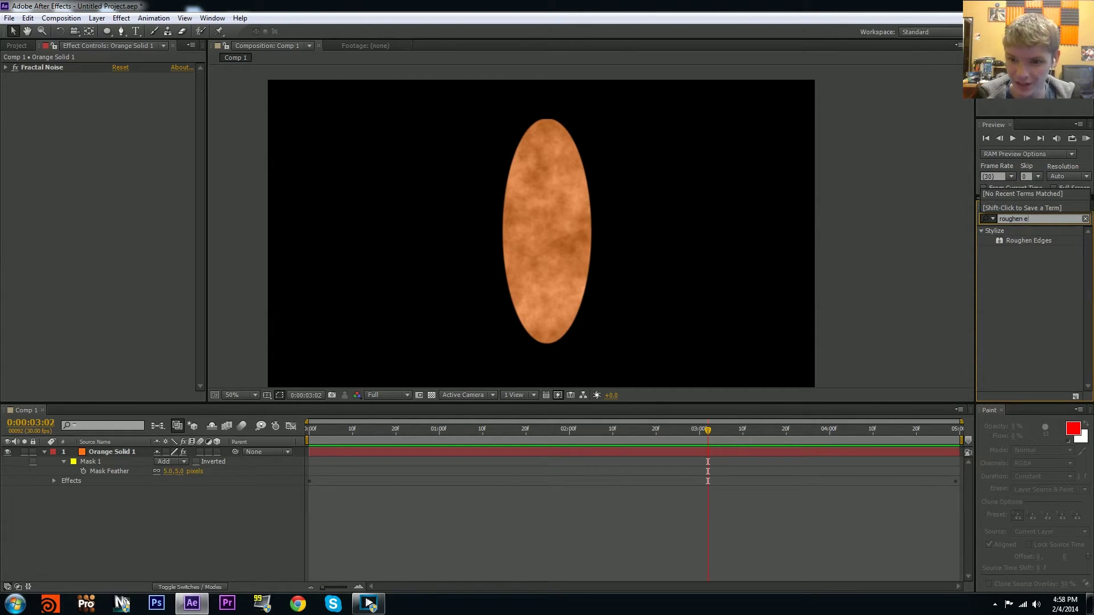
drag(1025, 241, 559, 273)
- Examine the ellipse's roughened outline up close along both sides
key(period)
key(period)
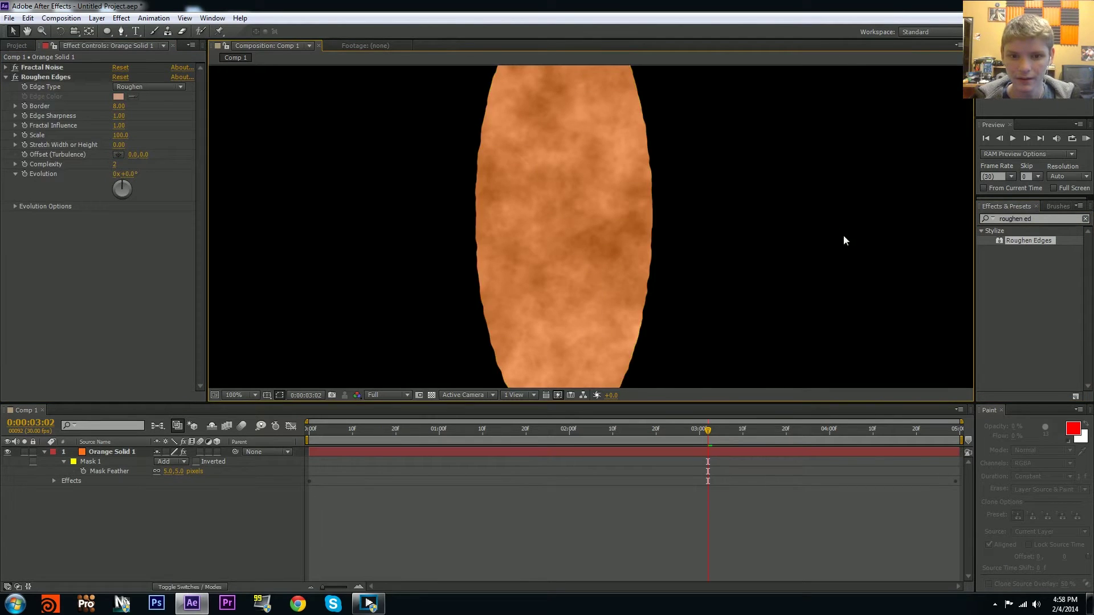
drag(469, 221, 557, 93)
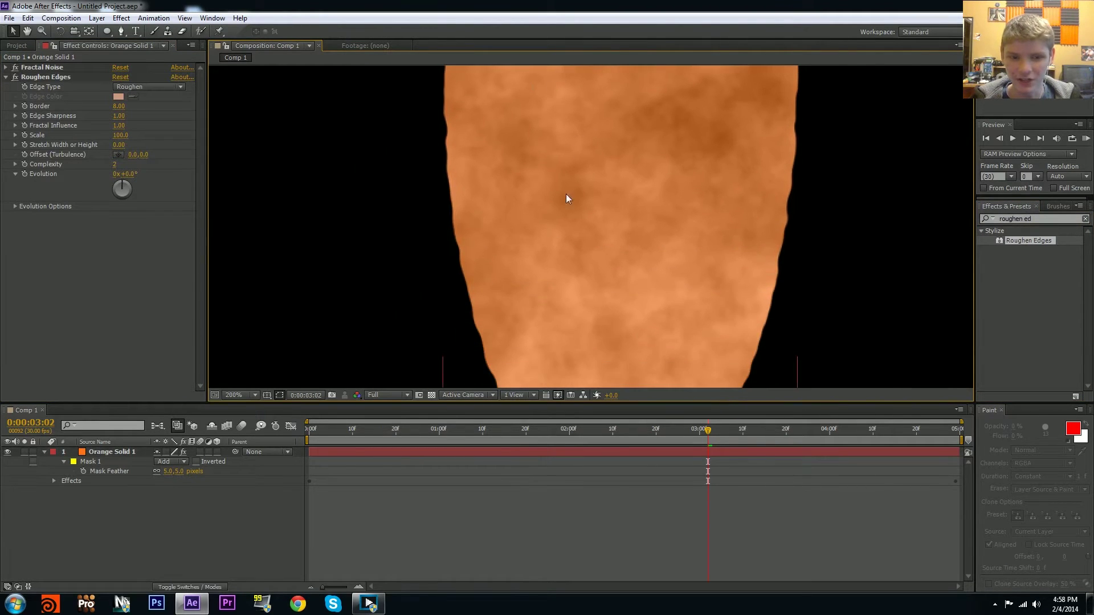
drag(548, 236, 550, 211)
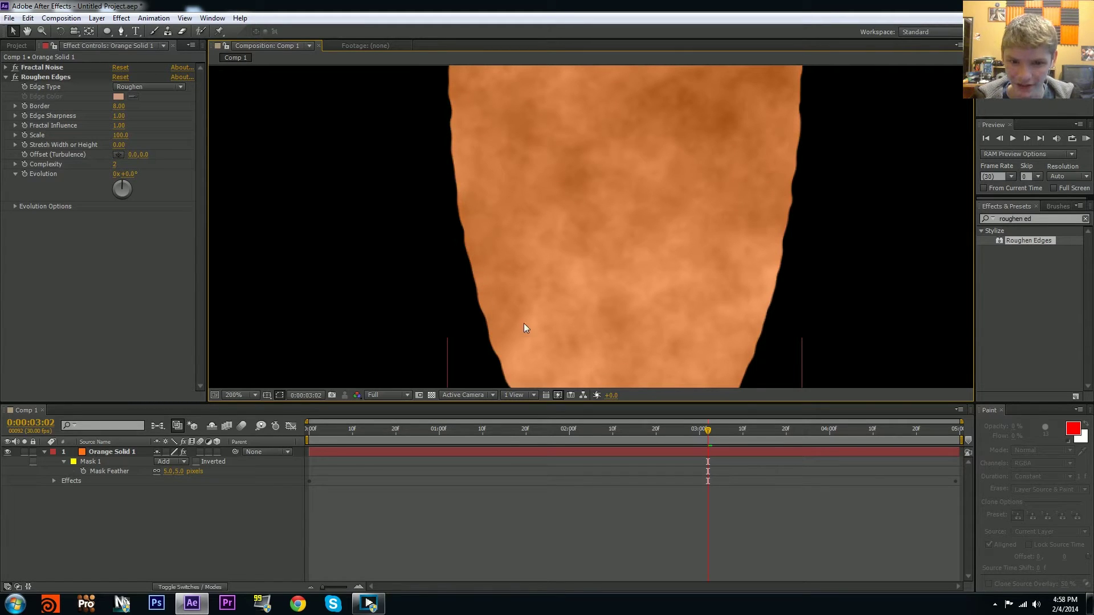
drag(654, 234, 622, 300)
scroll(626, 226, down, 1)
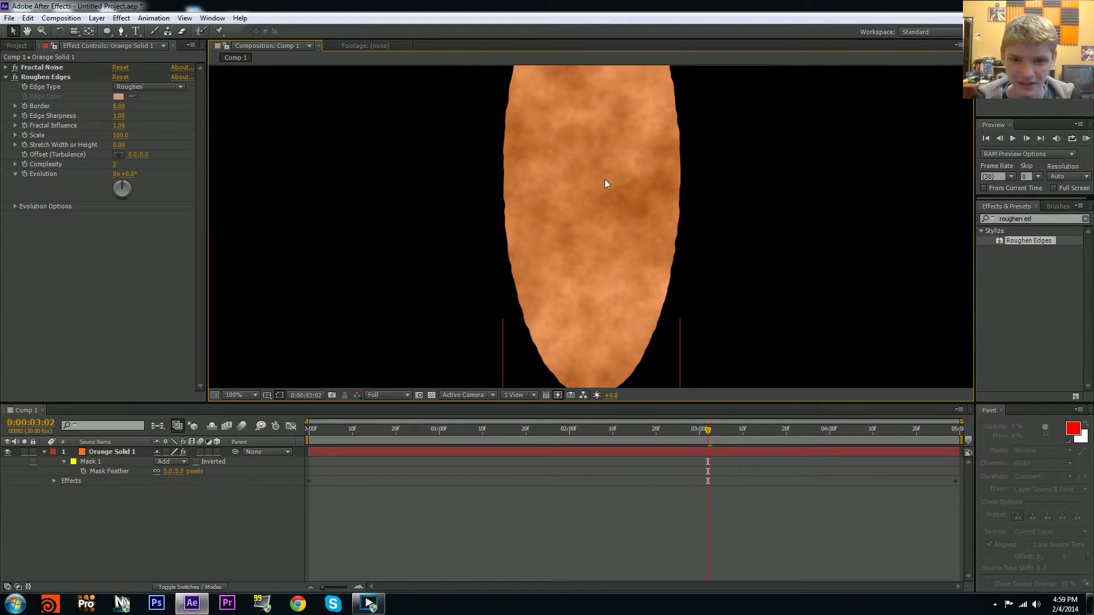
drag(601, 167, 616, 196)
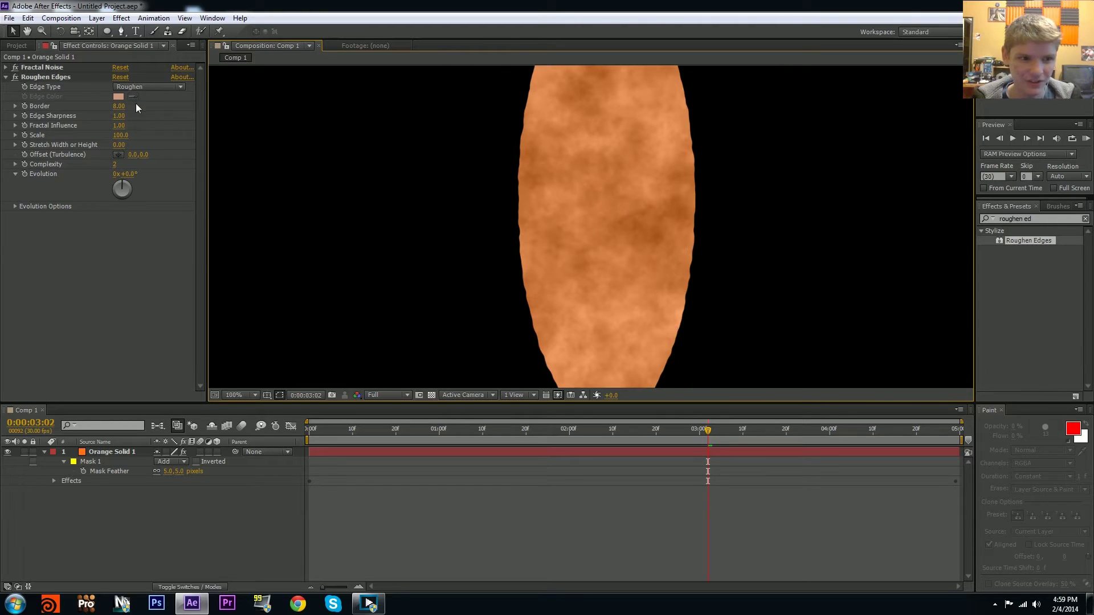
- Set the Roughen Edges border to 25 and check the ellipse's outline
click(119, 106)
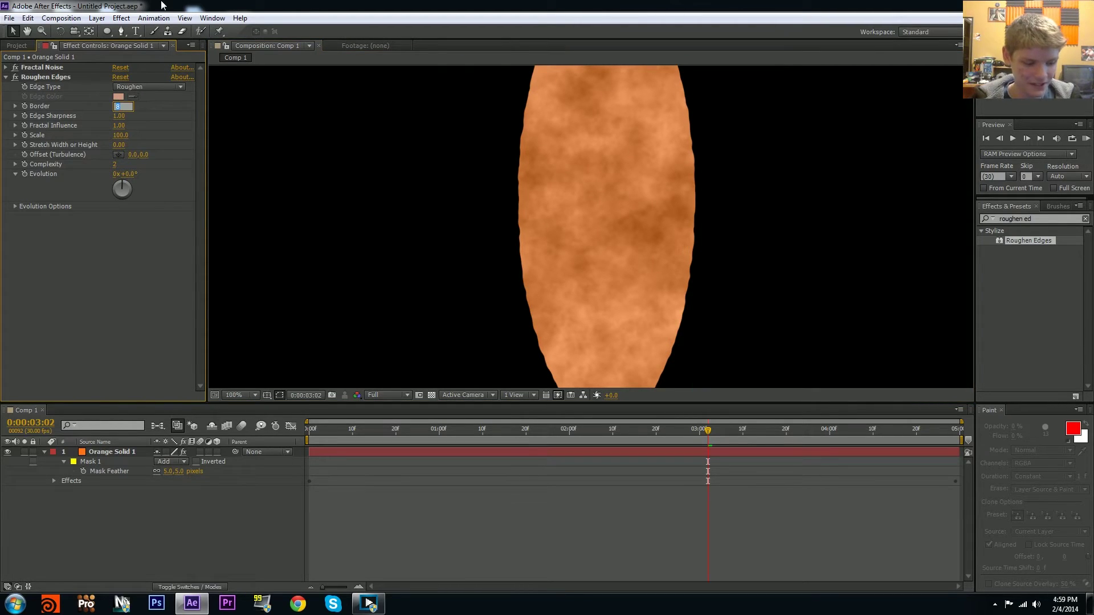
text(25)
key(Return)
click(311, 241)
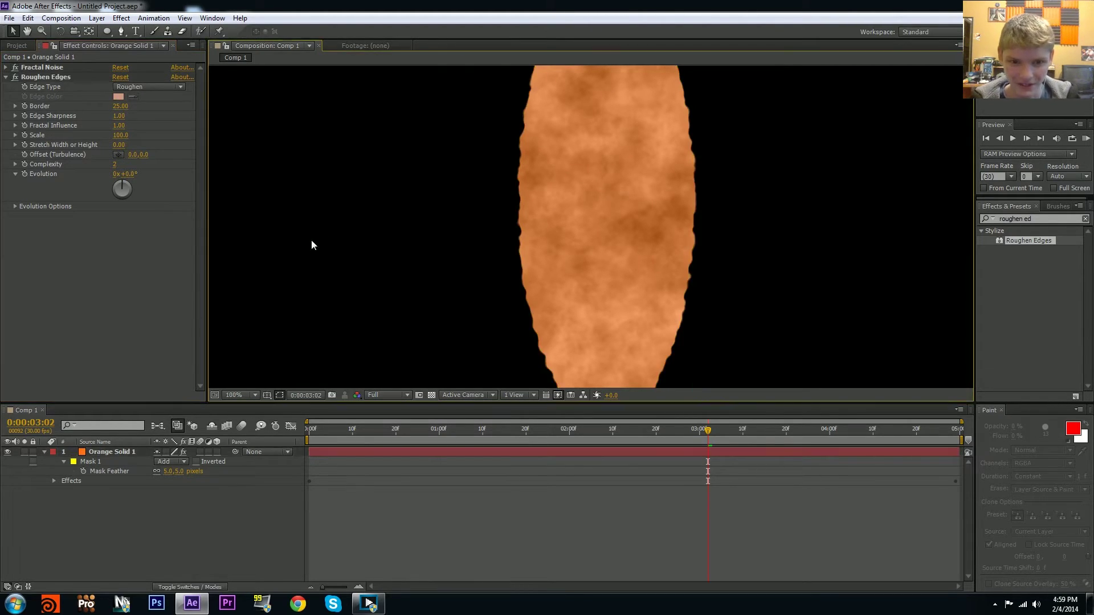
drag(633, 226, 524, 306)
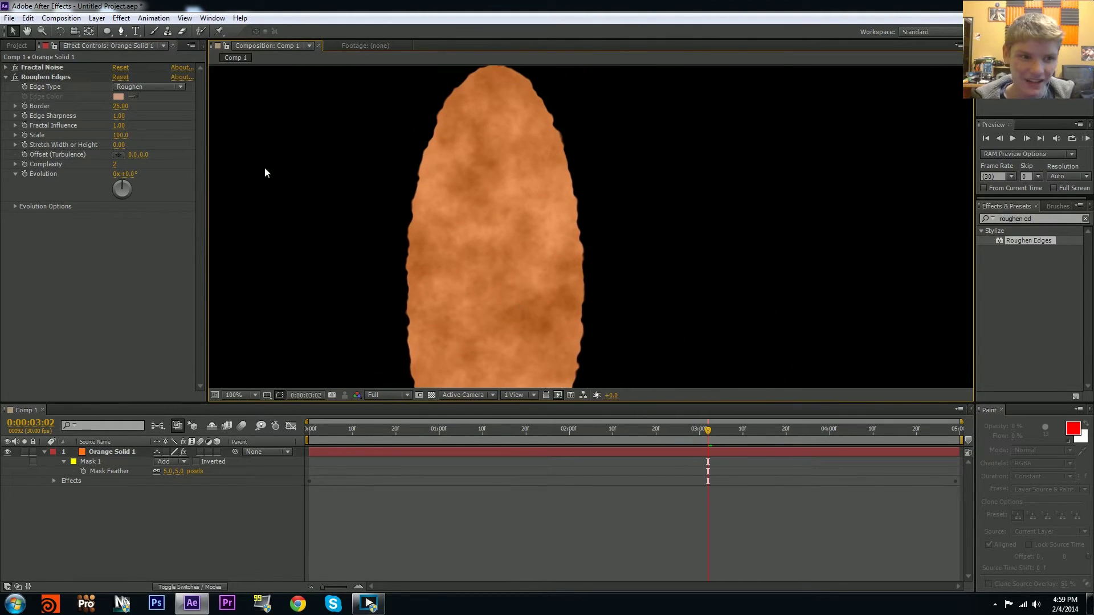
- Change the Roughen Edges edge type to Rusty and check the ellipse's outline
click(125, 87)
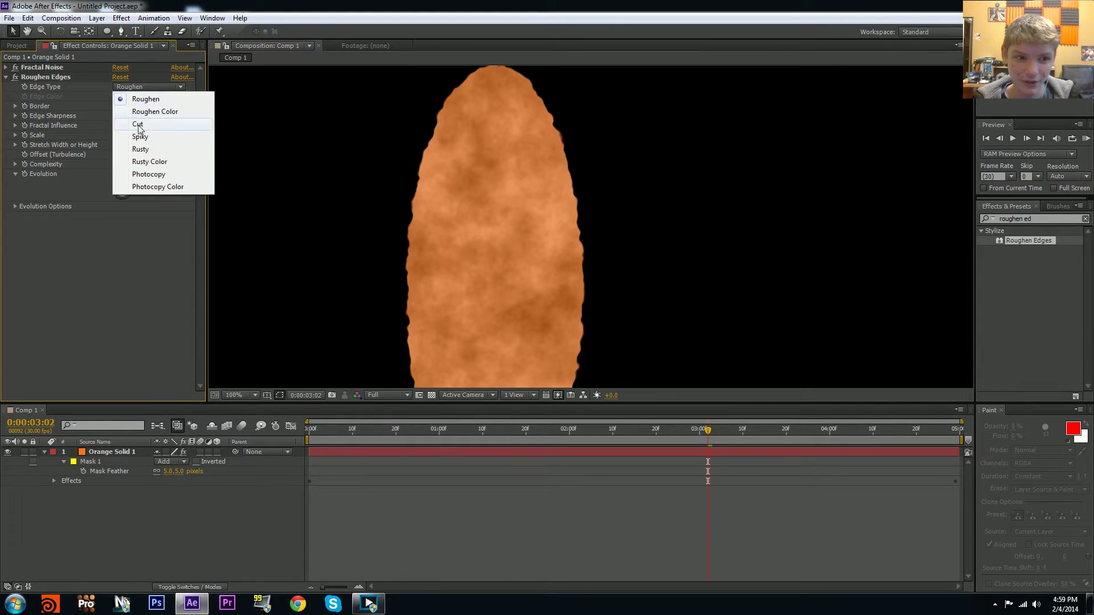
click(152, 149)
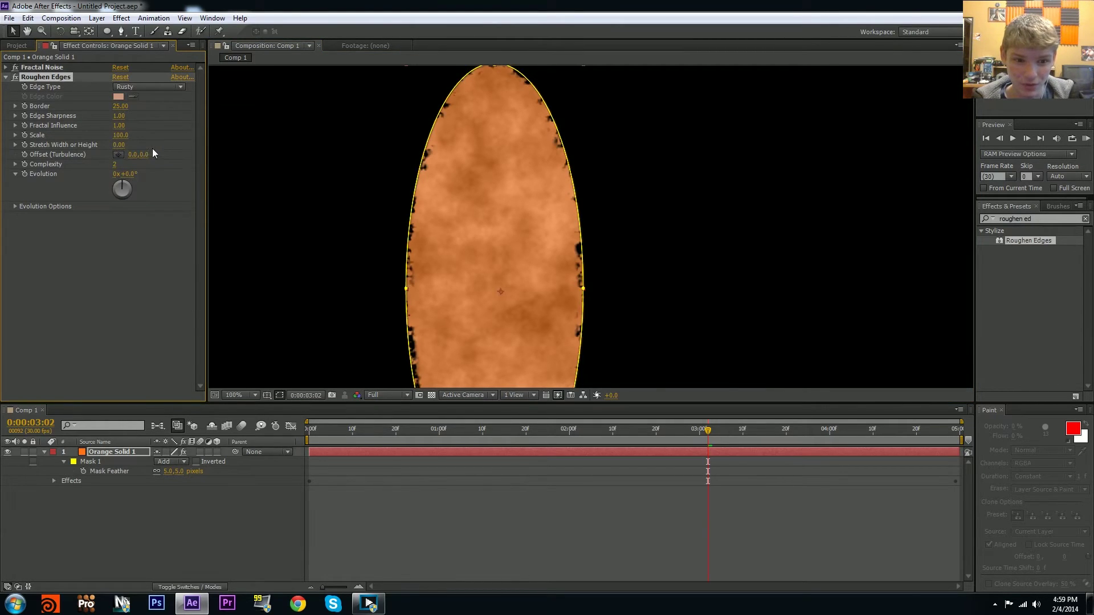
click(577, 247)
drag(422, 255, 456, 214)
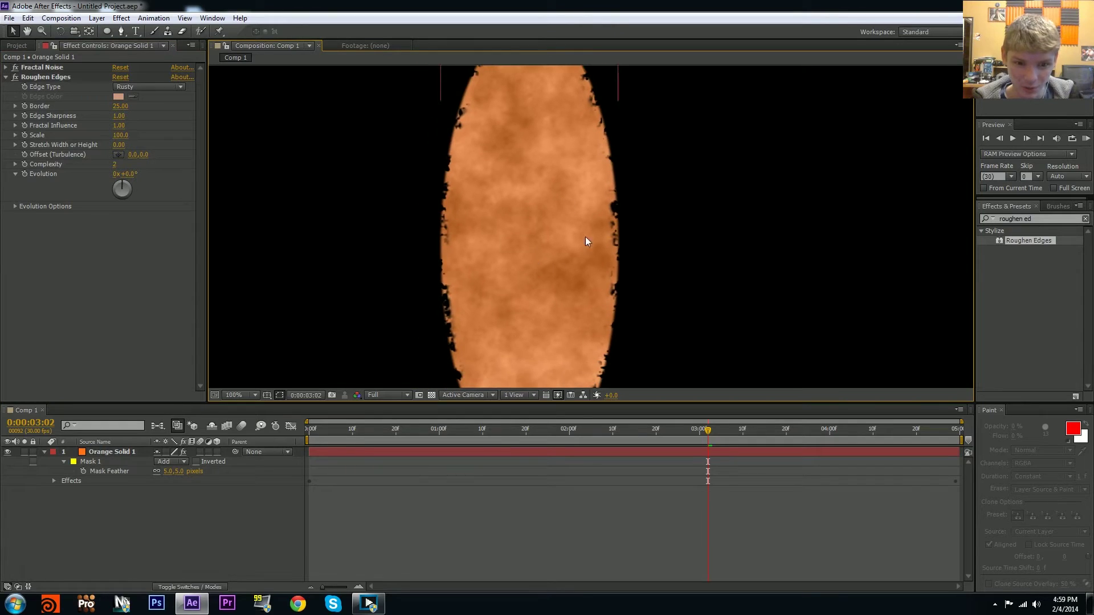
- Try the Spiky edge type in Roughen Edges and check the ellipse's outline
click(146, 87)
click(142, 142)
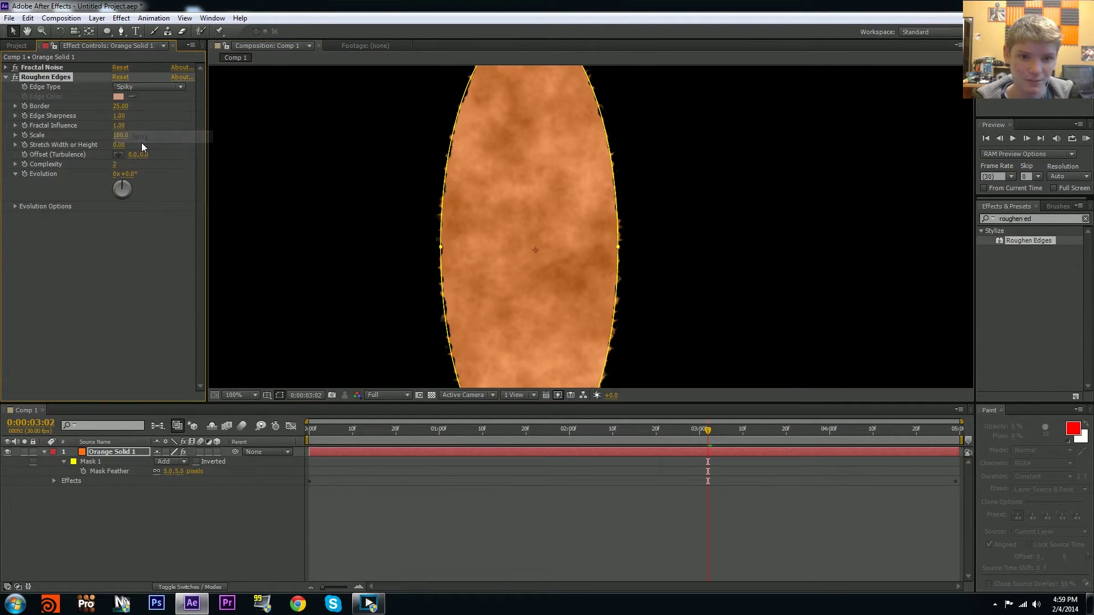
drag(444, 198, 446, 149)
- Try the Photocopy and Cut edge types in Roughen Edges on the ellipse
click(142, 88)
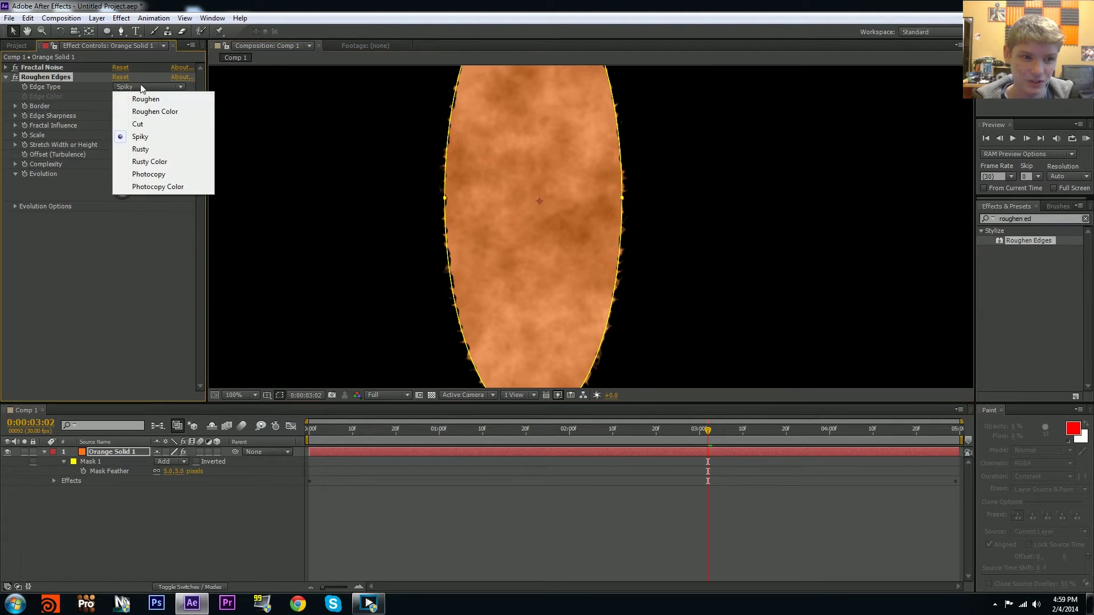
click(169, 177)
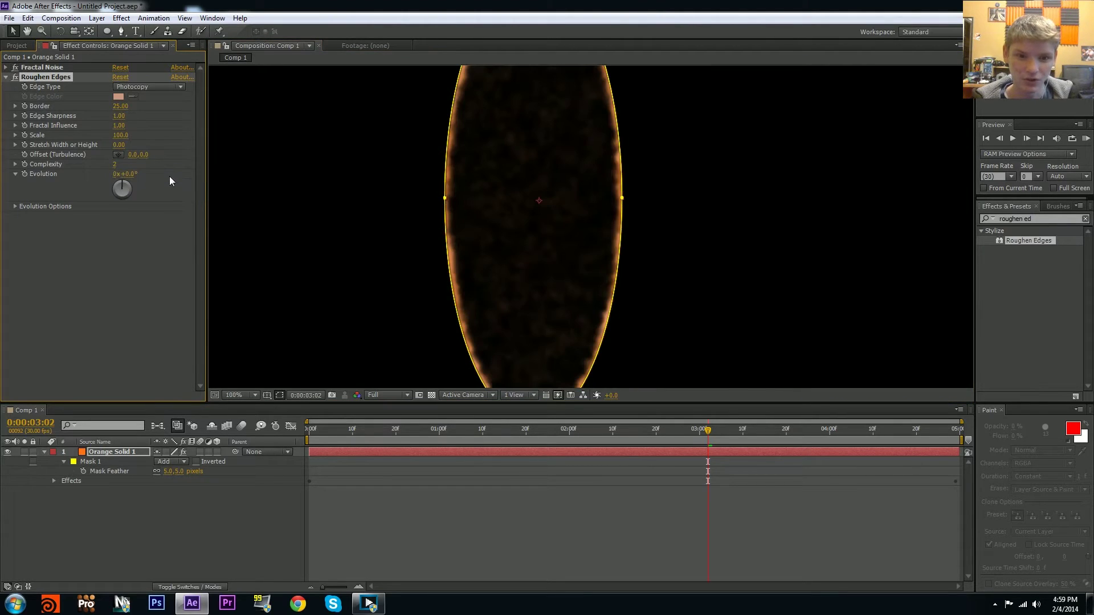
click(138, 91)
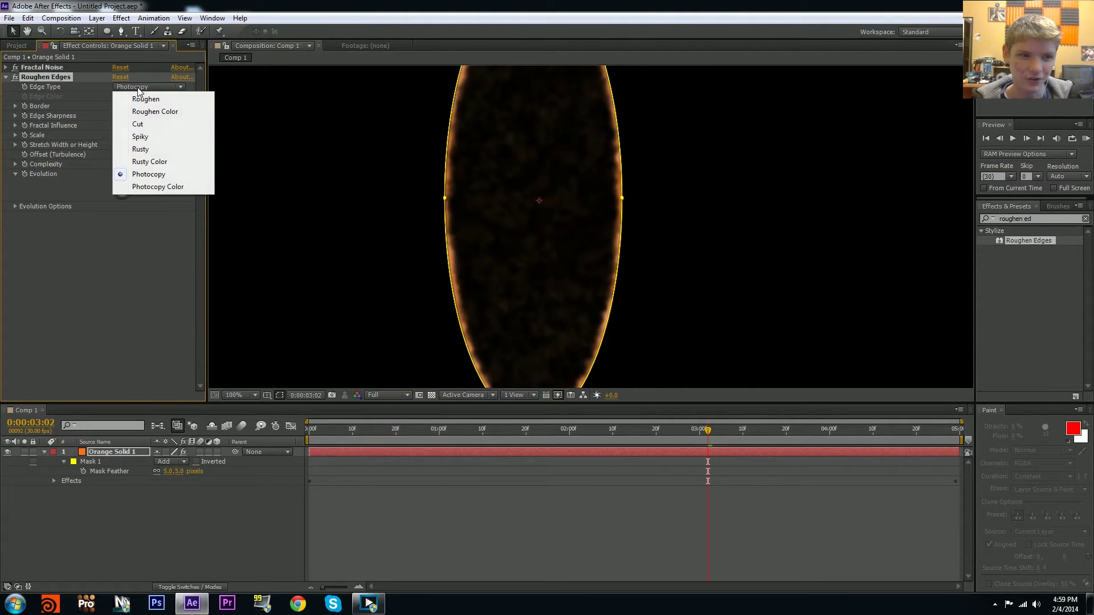
click(155, 127)
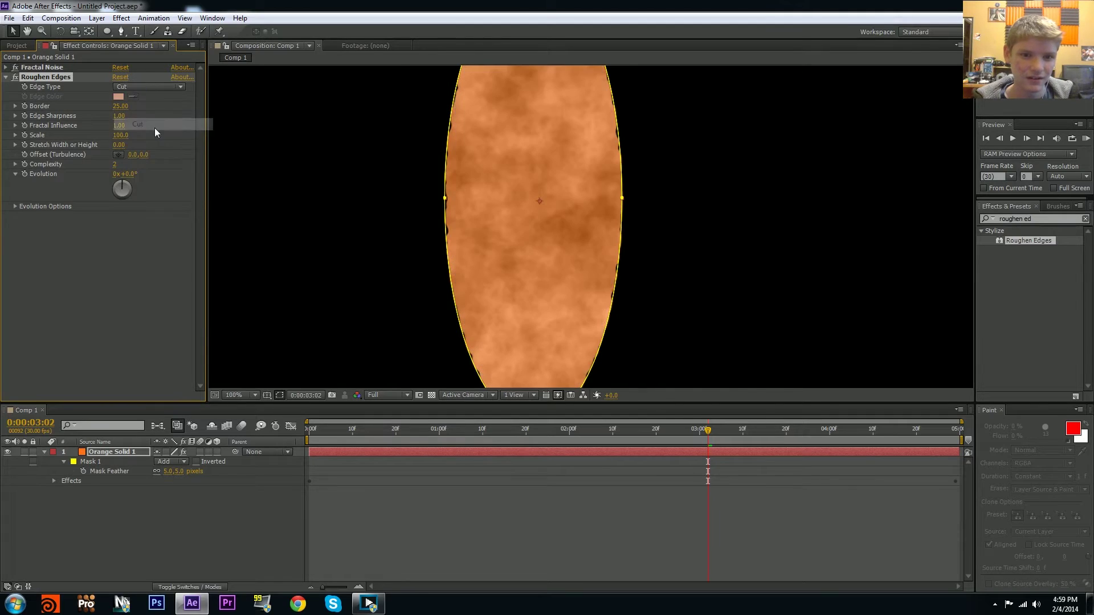
- Set the Roughen Edges edge type to Spiky
click(133, 86)
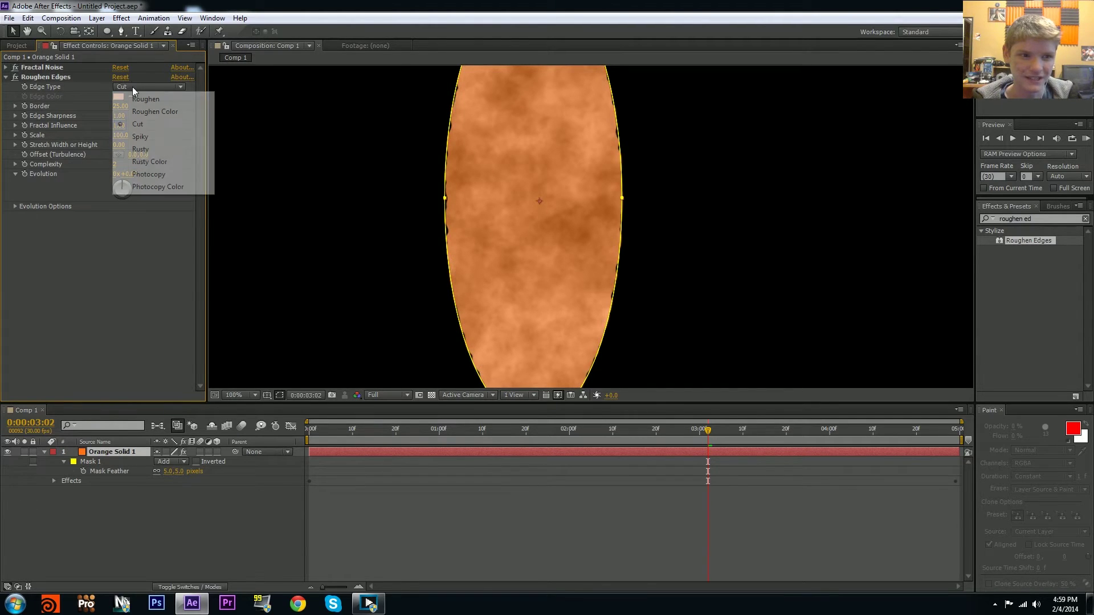
click(140, 136)
drag(478, 172, 491, 243)
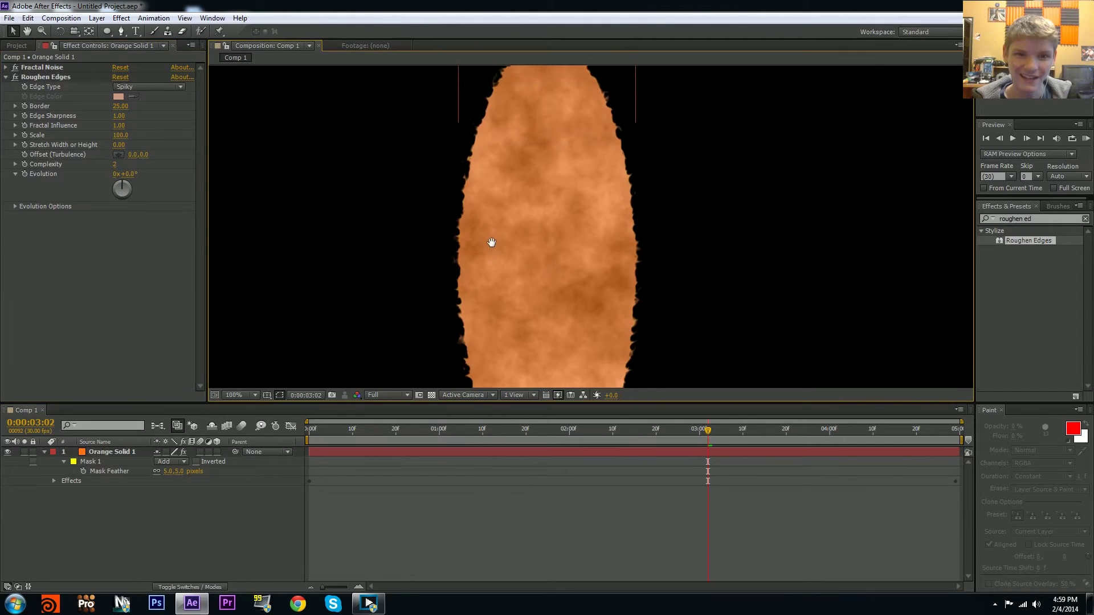
- Examine the ellipse's spiky outline both up close and as a whole
key(comma)
key(period)
key(period)
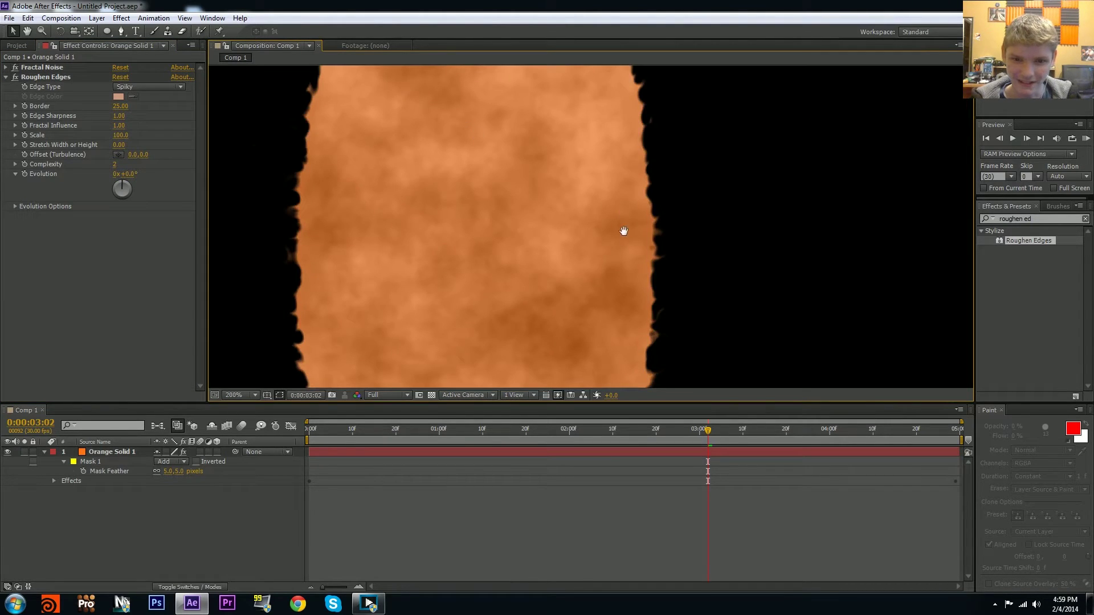
drag(624, 231, 590, 207)
scroll(485, 203, down, 2)
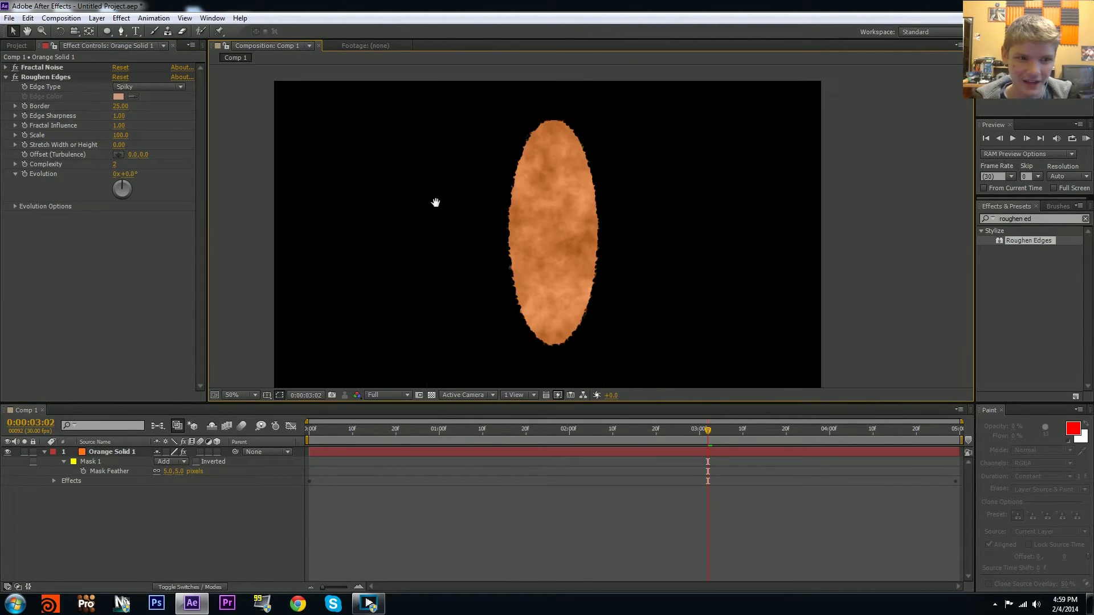
drag(435, 203, 512, 203)
scroll(576, 225, up, 1)
drag(706, 239, 602, 244)
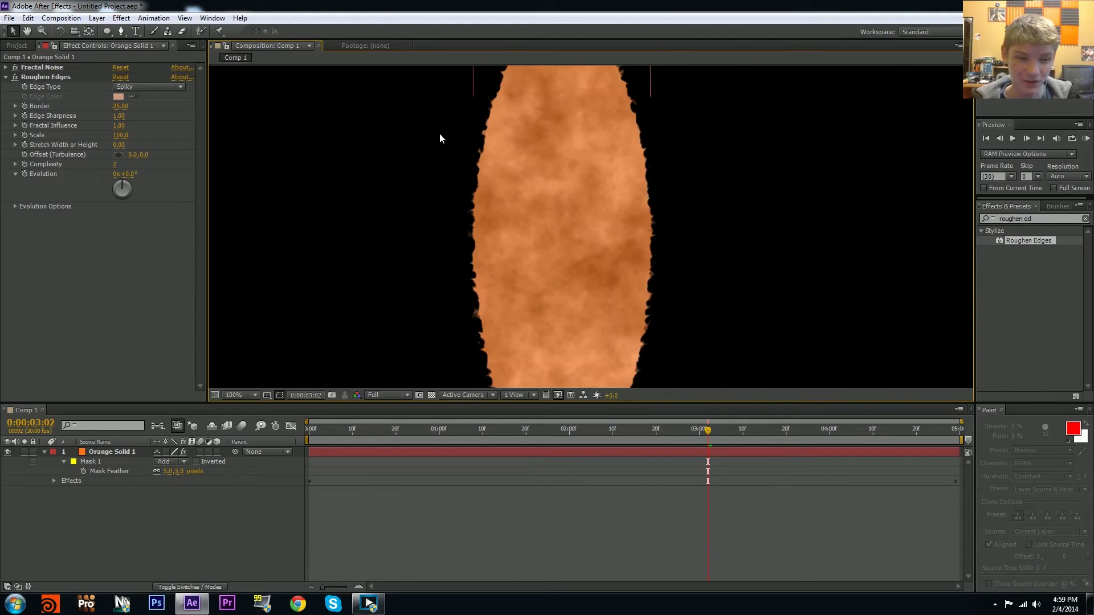
- Try a Roughen Edges border of 50
click(120, 106)
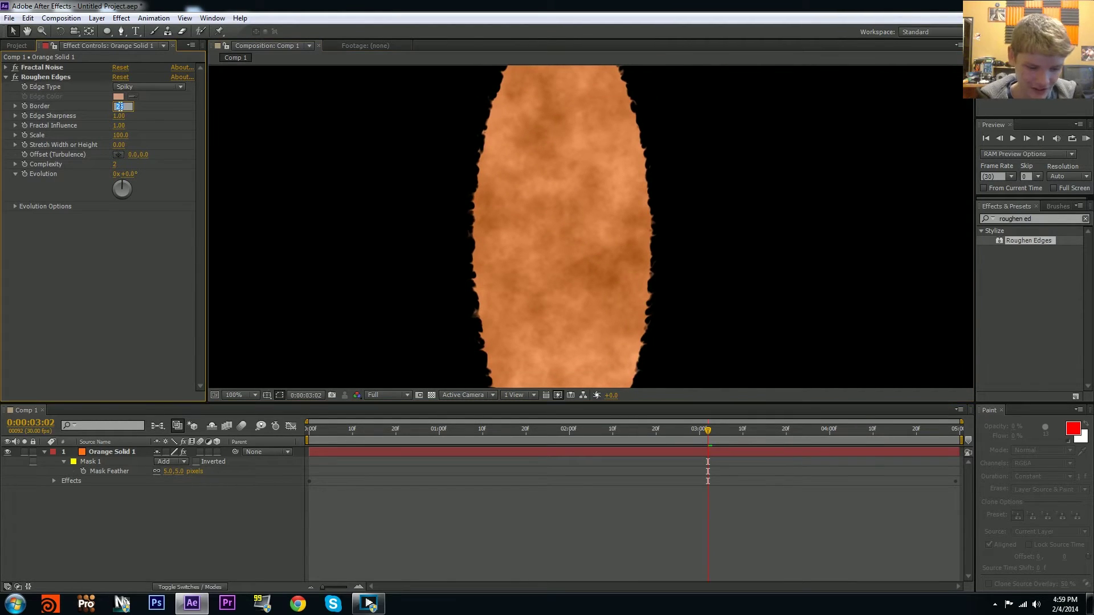
text(50)
key(Return)
- Set the Roughen Edges border to 35 and check the ellipse's spiky outline
click(120, 106)
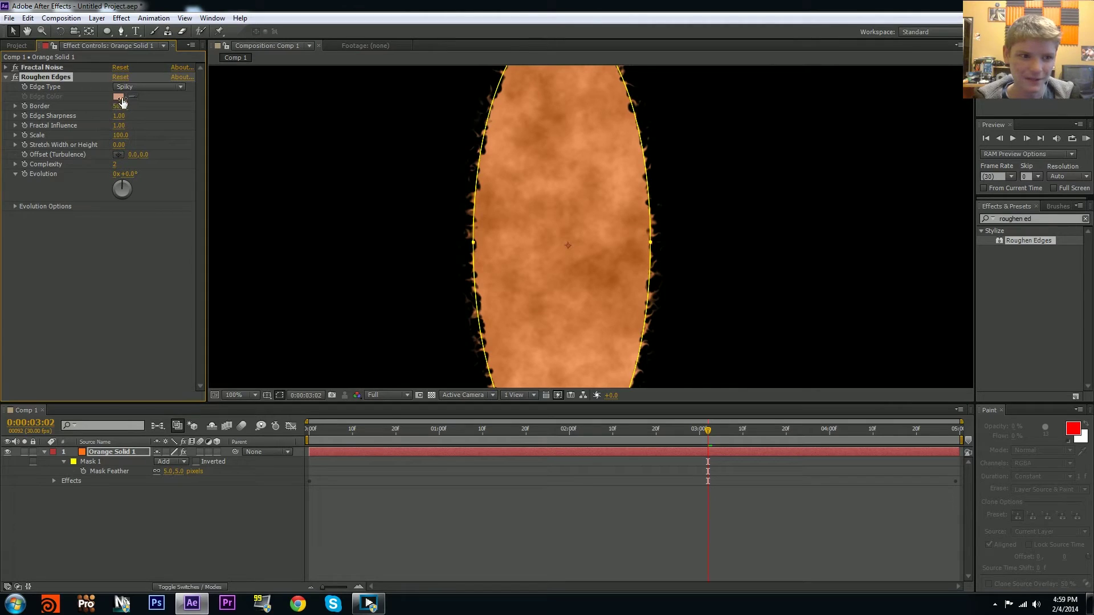
text(35)
key(Return)
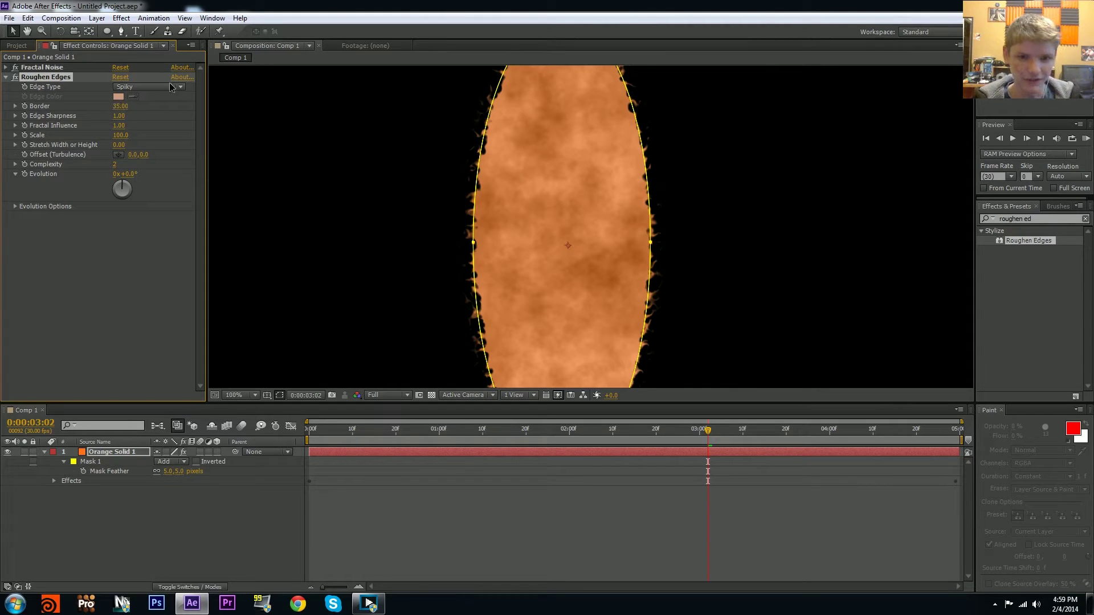
click(409, 304)
scroll(449, 273, down, 1)
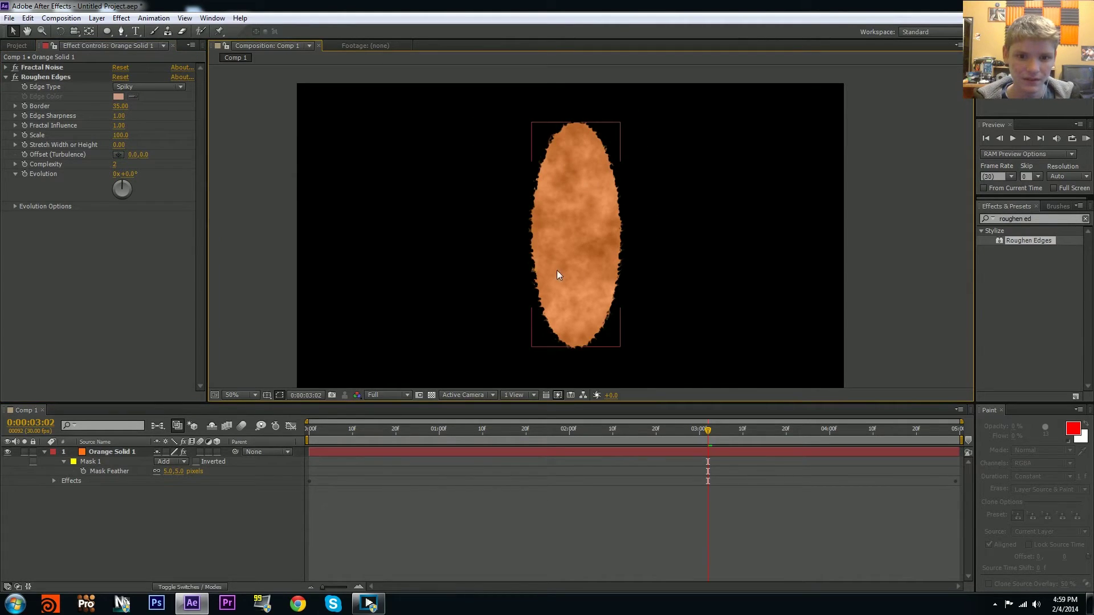
drag(556, 270, 546, 257)
key(period)
key(period)
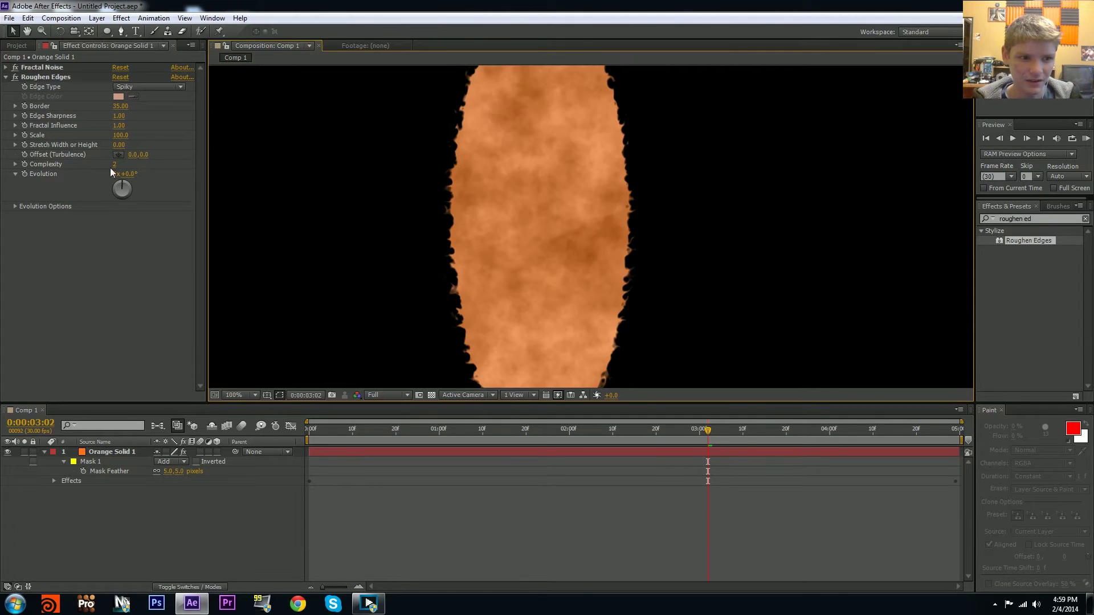
- Try a Roughen Edges complexity of 10 and a much lower one, checking the ellipse's outline each time
drag(113, 164, 140, 159)
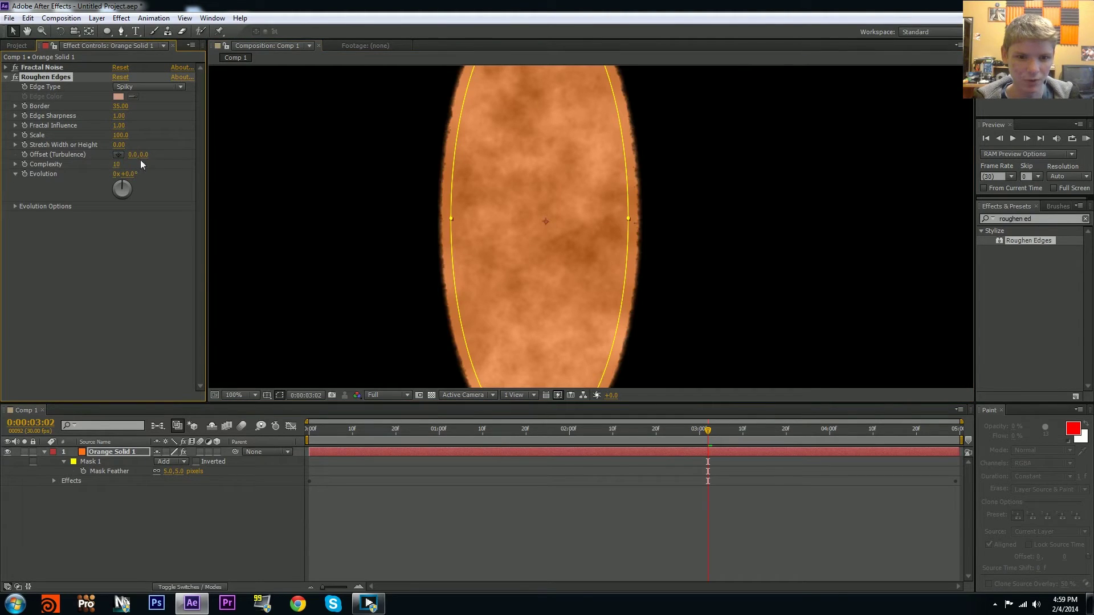
click(406, 228)
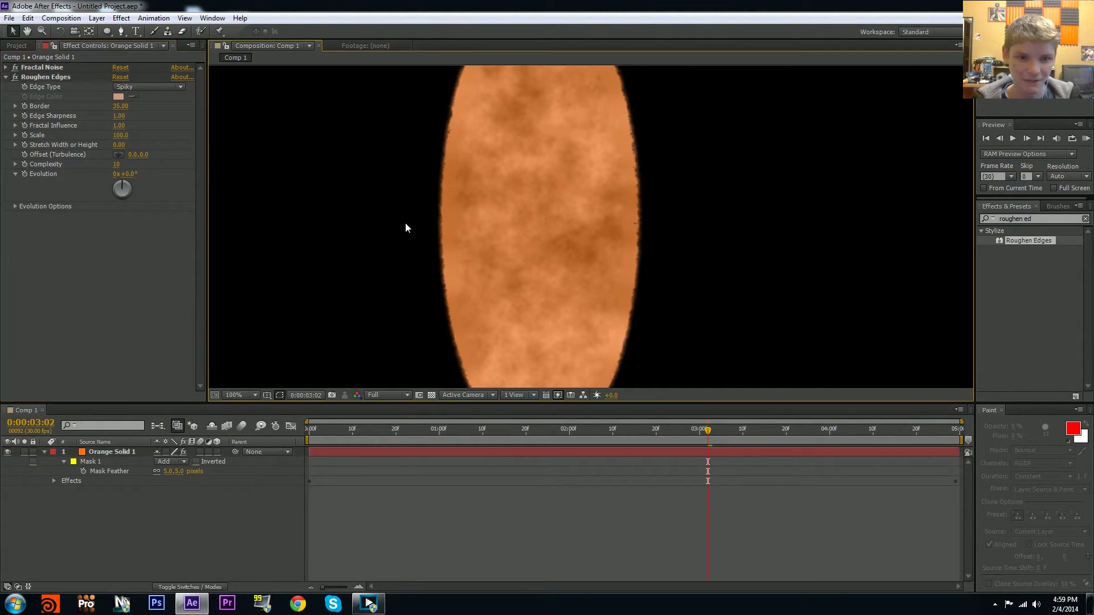
drag(584, 243, 571, 289)
scroll(586, 312, down, 1)
scroll(574, 294, up, 1)
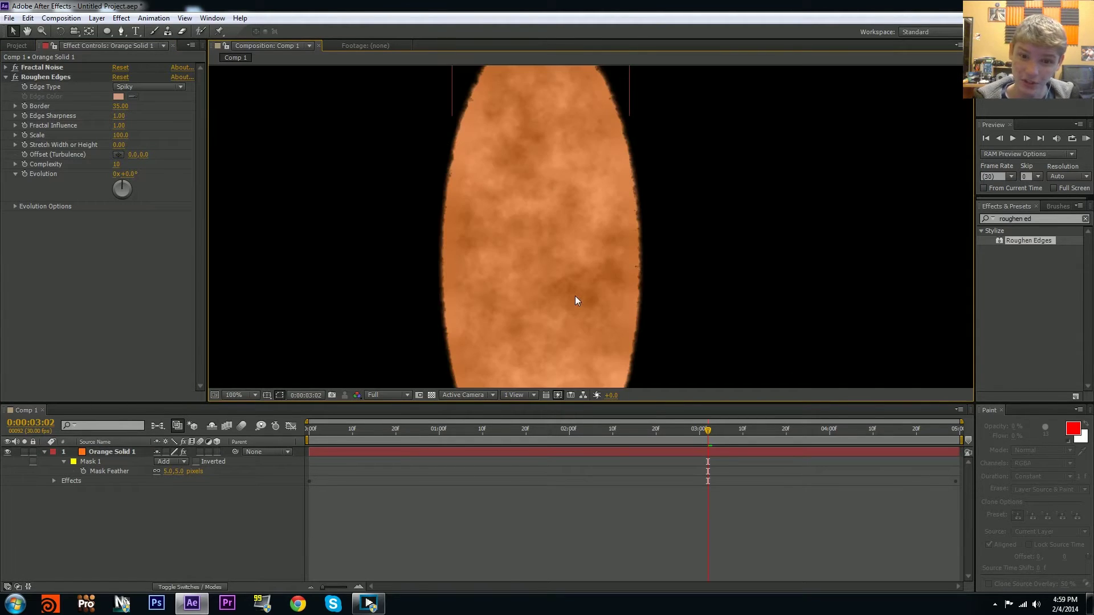
click(116, 162)
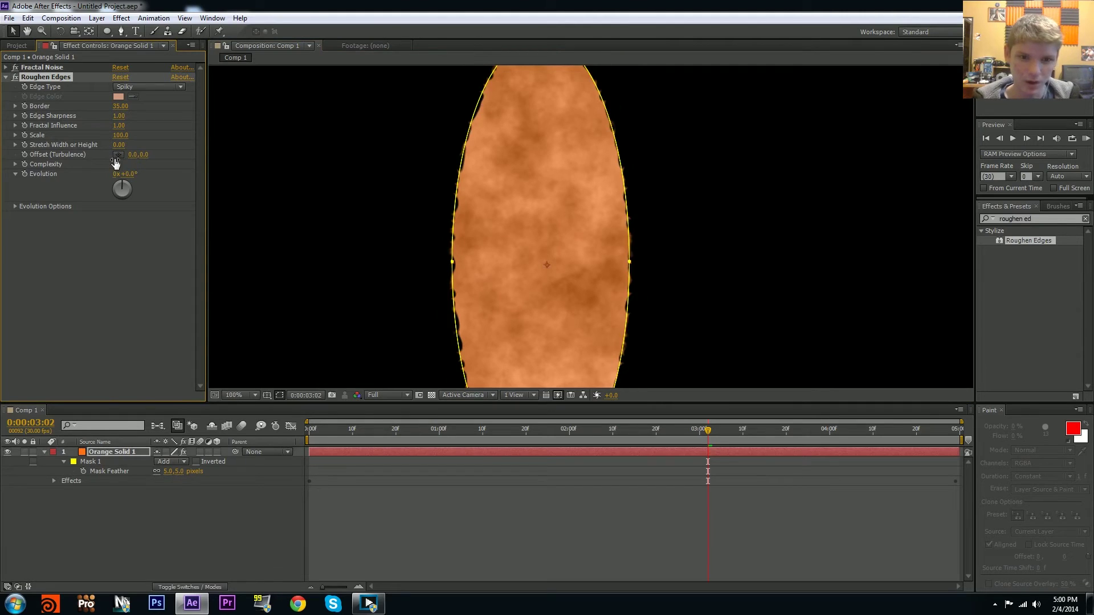
click(345, 251)
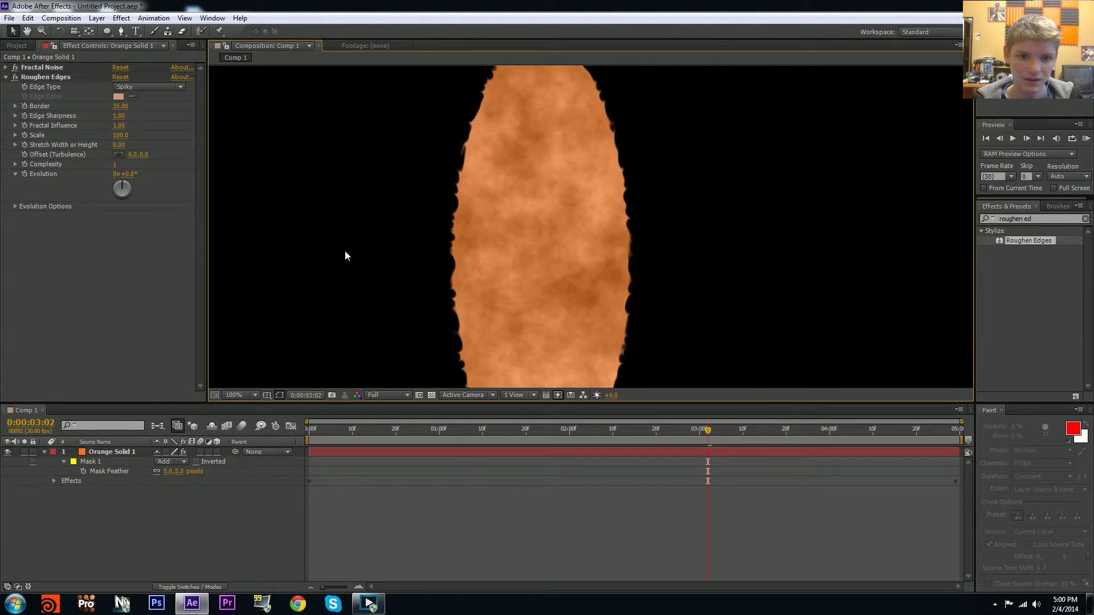
- Set the Roughen Edges complexity to 2 and check the ellipse's outline
click(115, 165)
text(2)
key(Return)
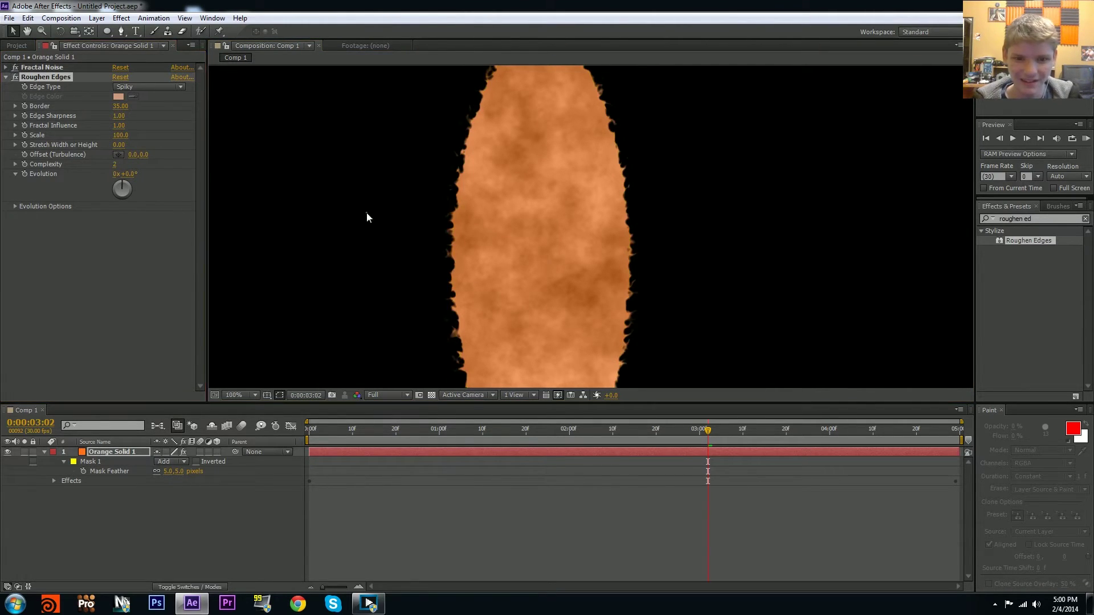
click(367, 213)
drag(542, 208, 504, 187)
key(comma)
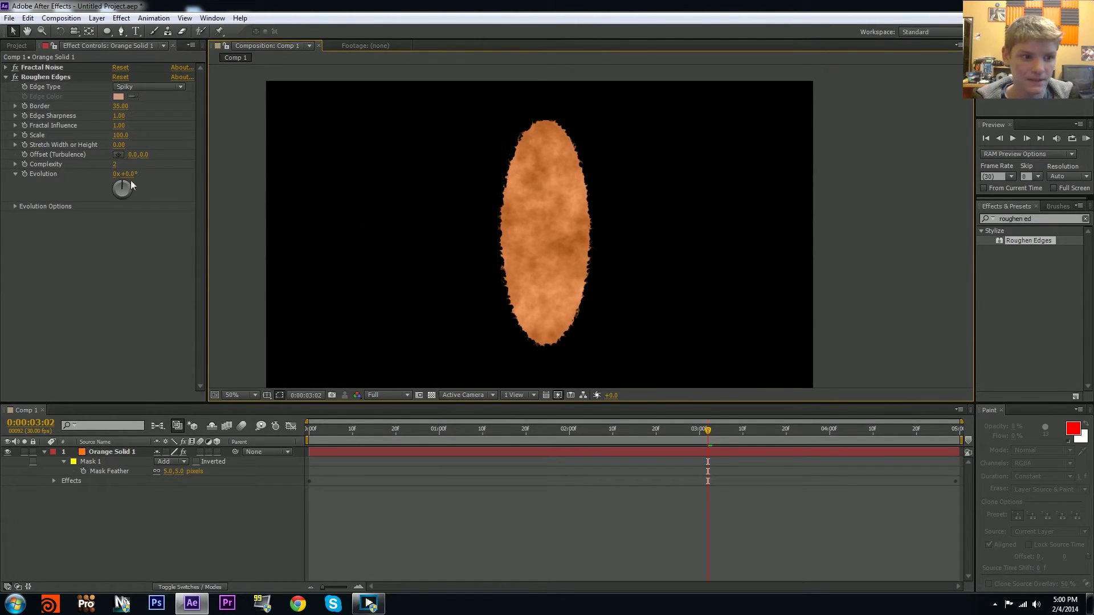
- Keyframe the Roughen Edges evolution from 0 revolutions at 0:00:00:00 to 4 revolutions at 0:00:04:29
key(Home)
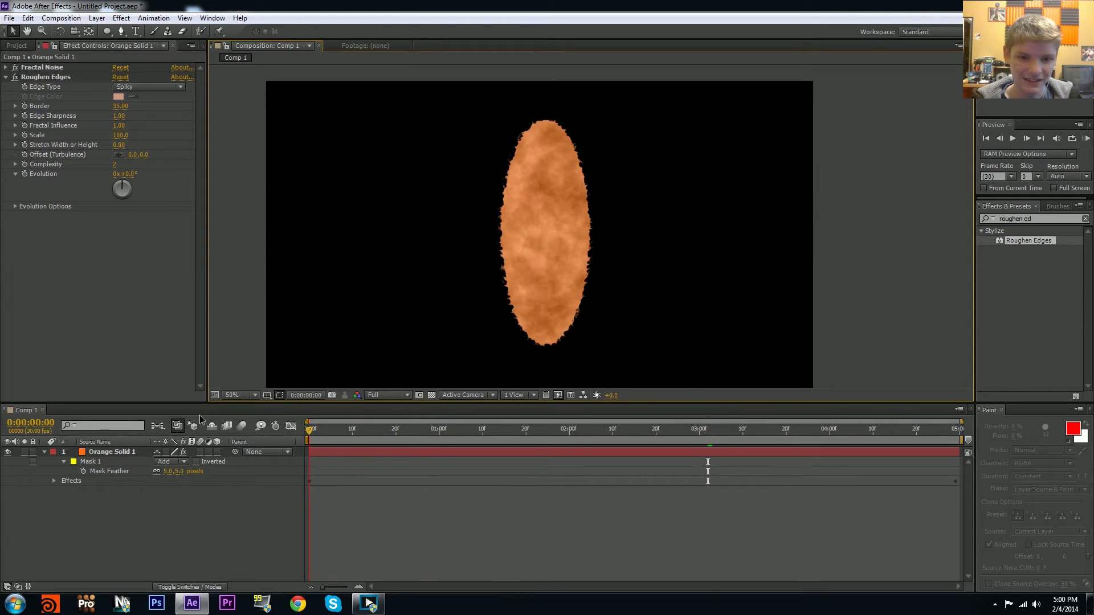
key(period)
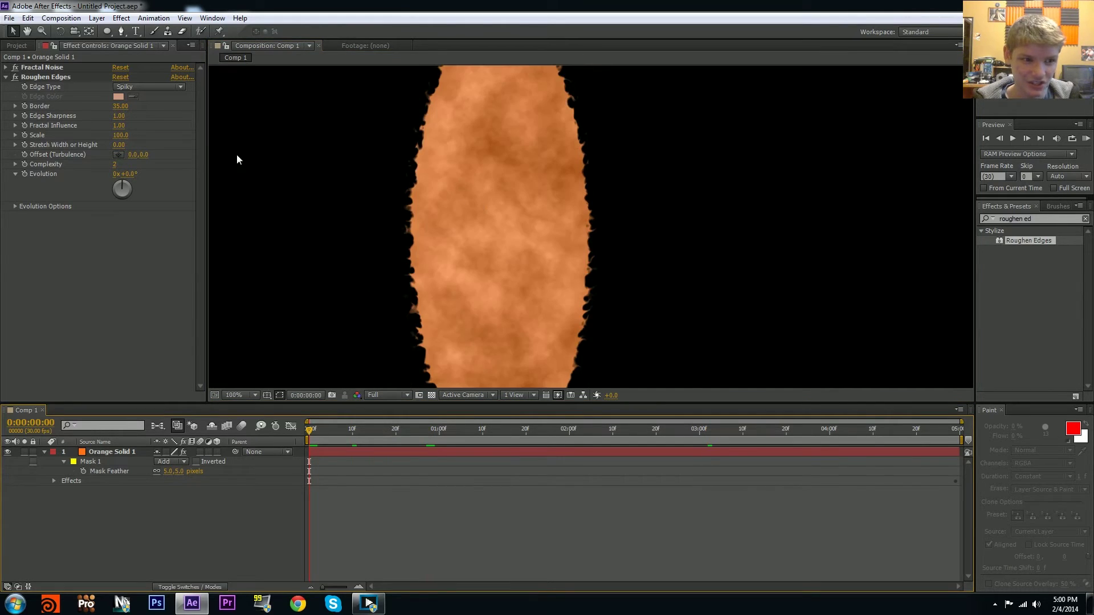
click(25, 175)
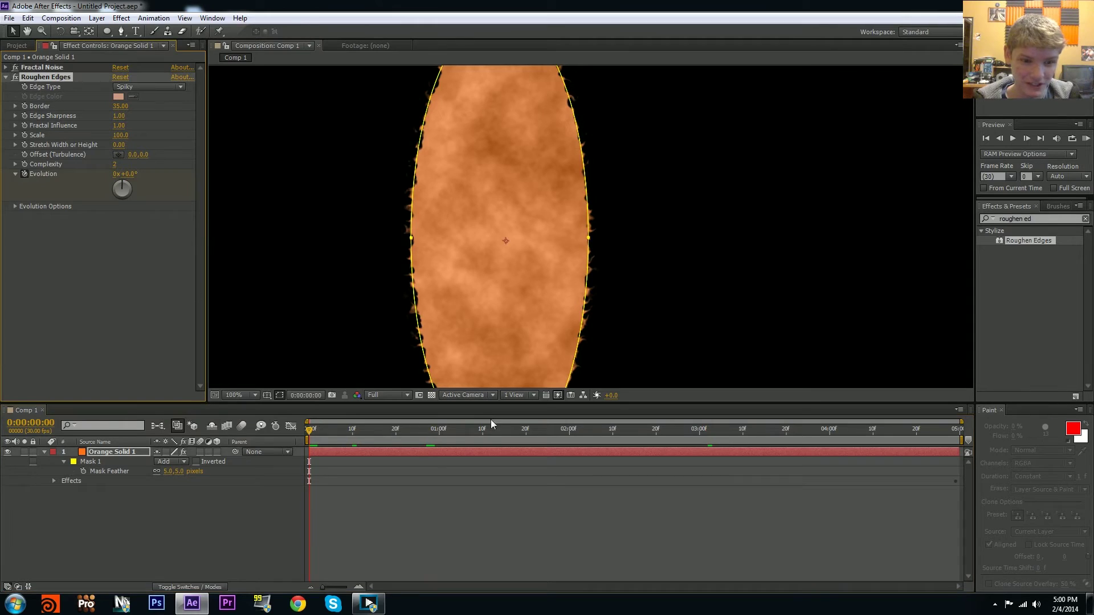
drag(419, 425, 1007, 431)
click(117, 174)
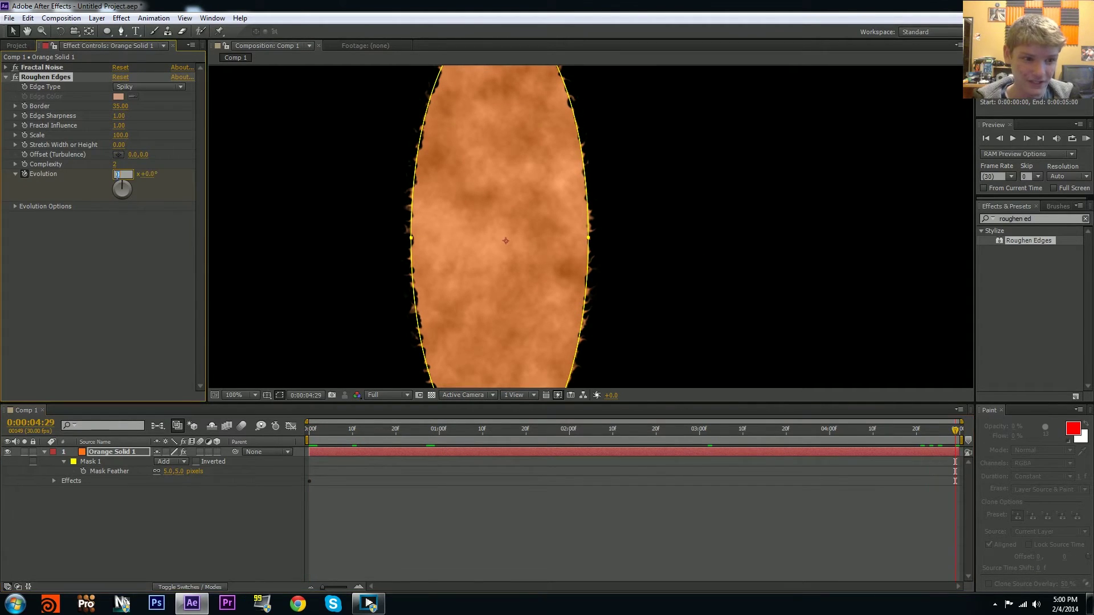
text(4)
key(Return)
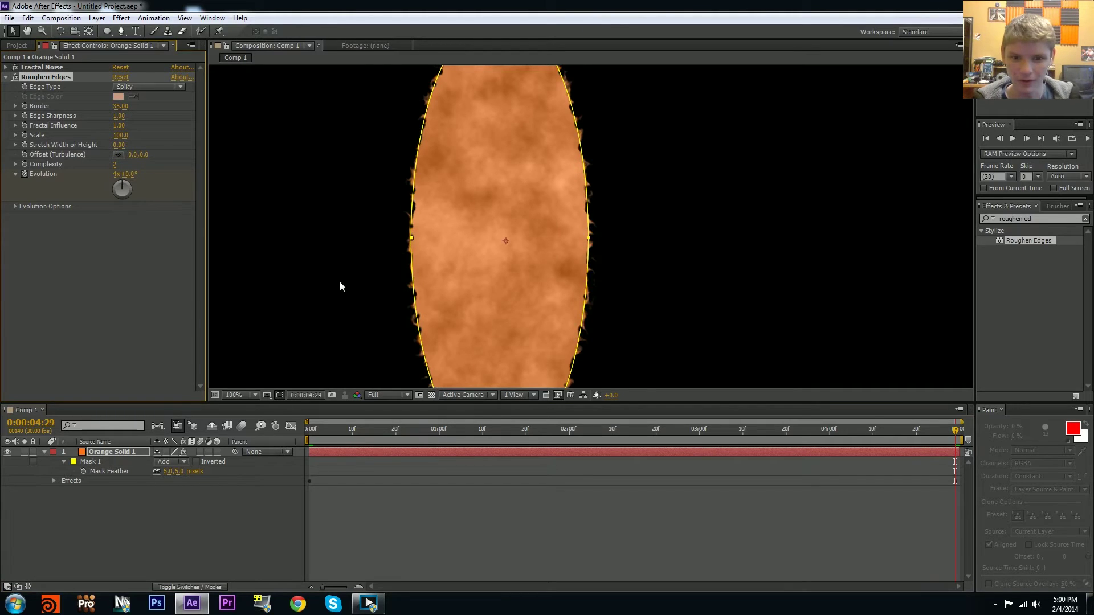
- Play a RAM preview from the first frame to check the ellipse's animated edges
drag(891, 429, 307, 436)
click(415, 523)
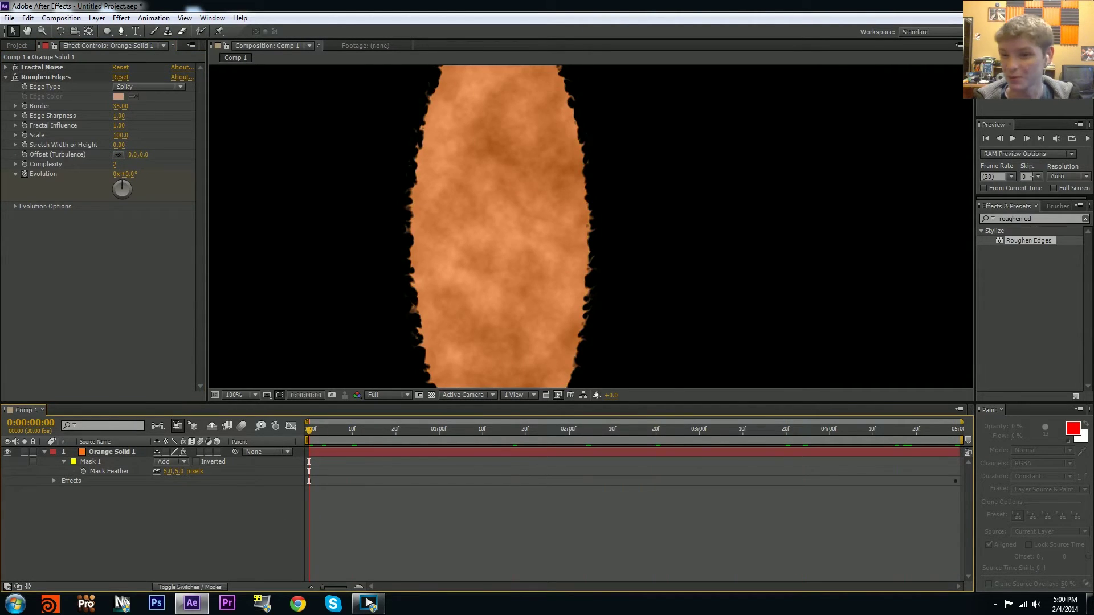
click(1086, 147)
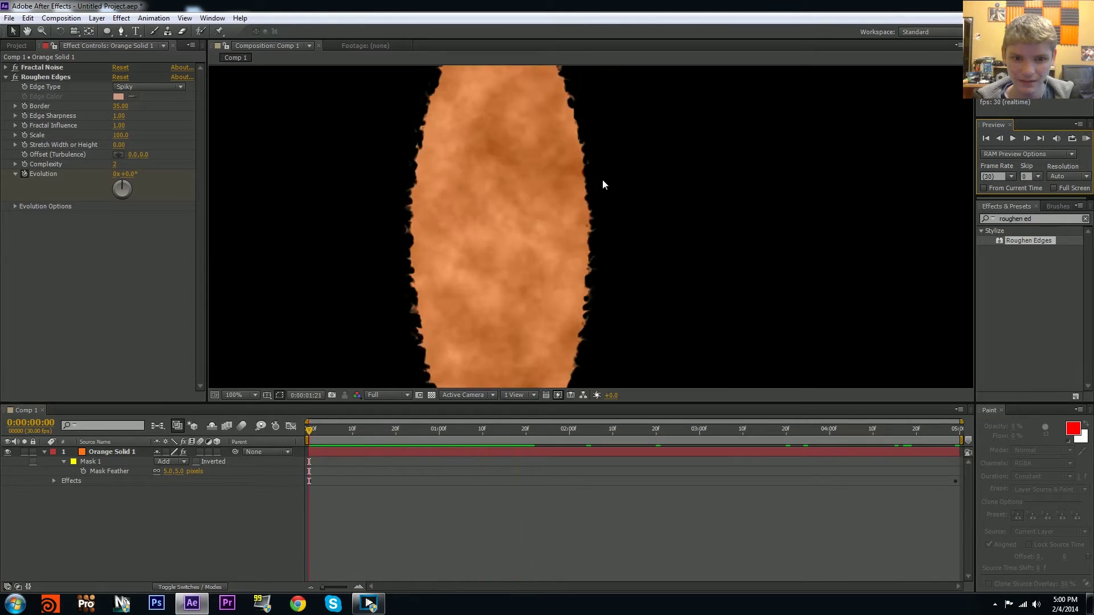
key(space)
scroll(501, 306, down, 1)
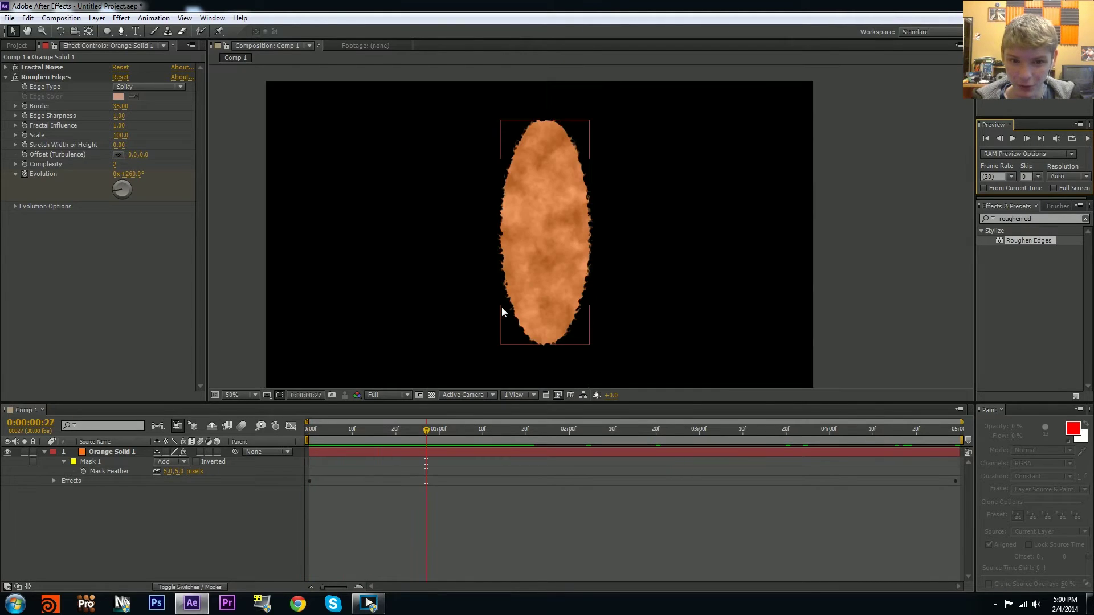
drag(502, 307, 520, 299)
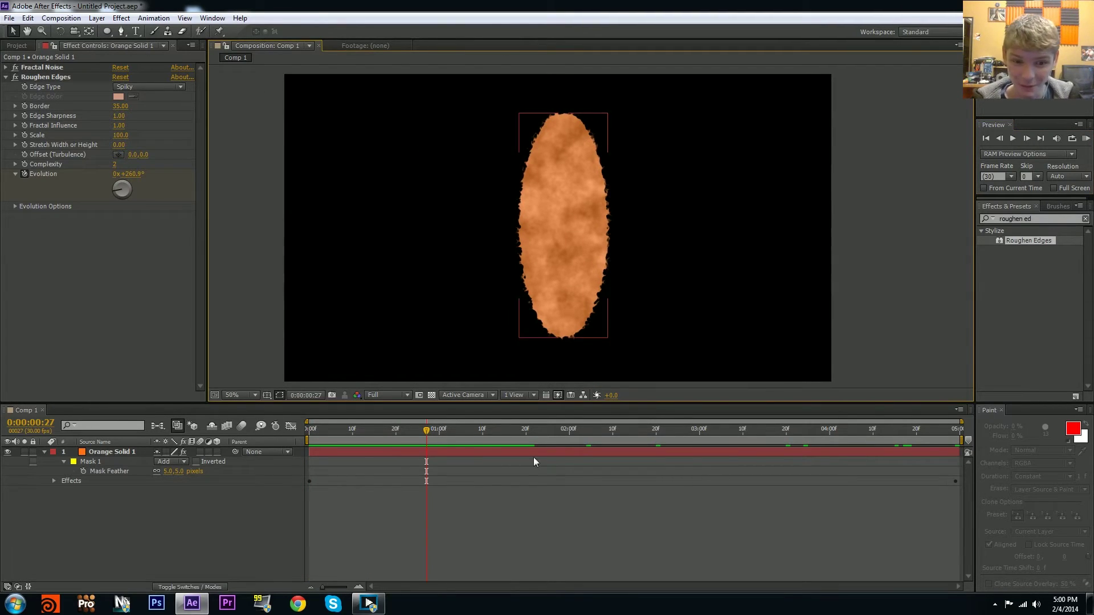
- Return to the first frame and enable Cycle Evolution in the Roughen Edges evolution options
drag(428, 431, 284, 406)
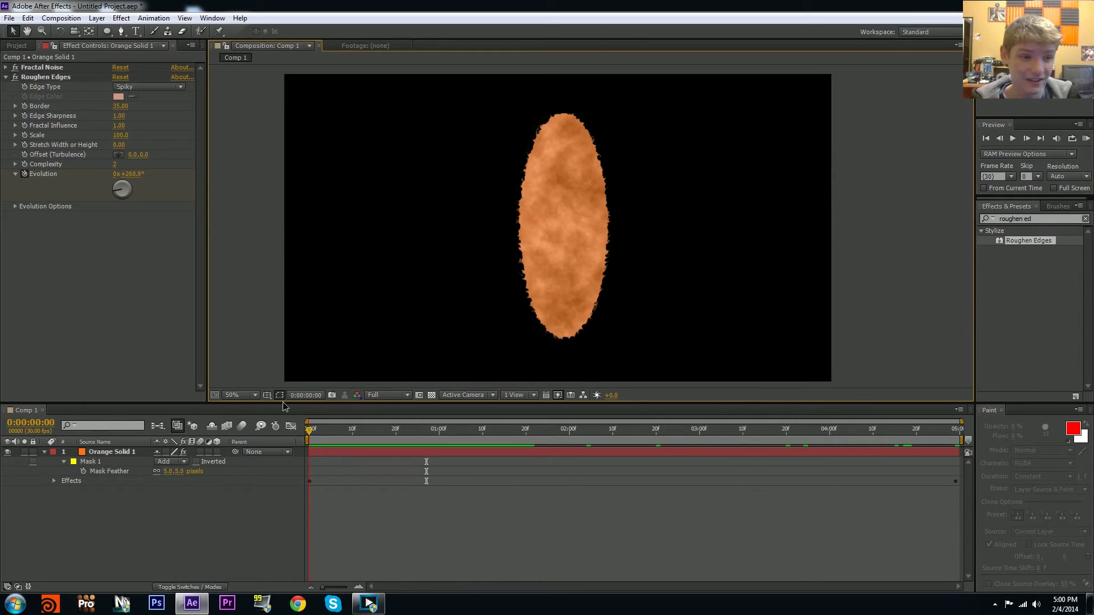
click(52, 409)
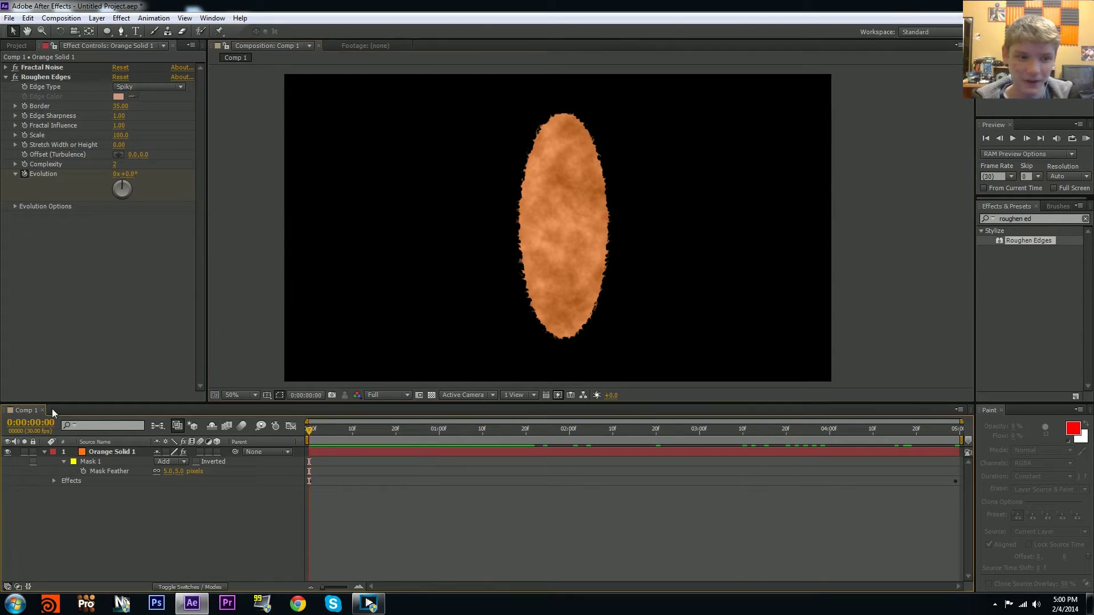
click(16, 207)
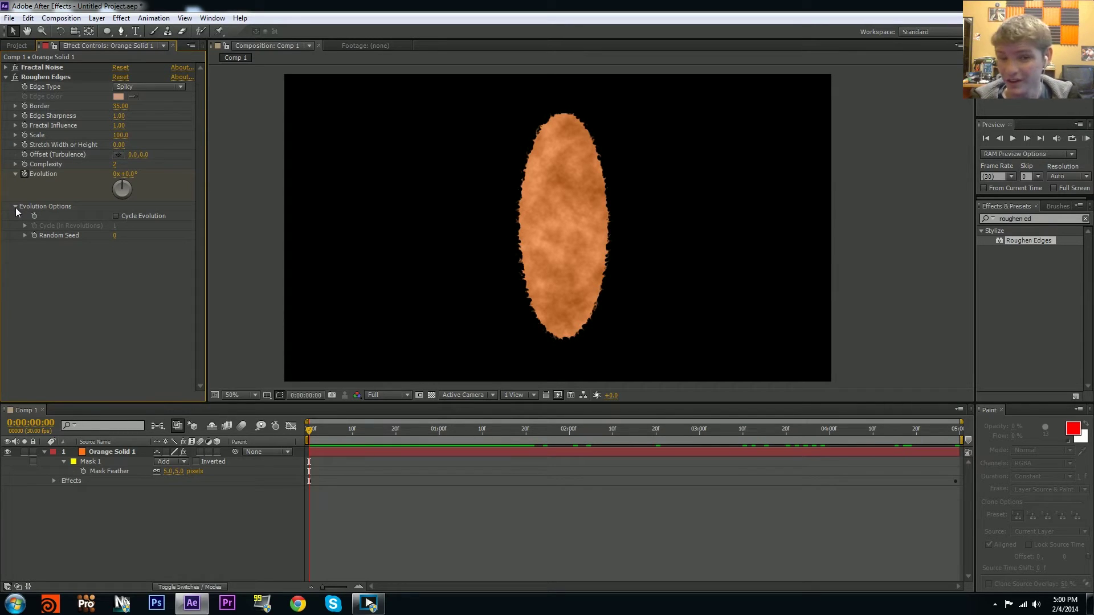
click(116, 217)
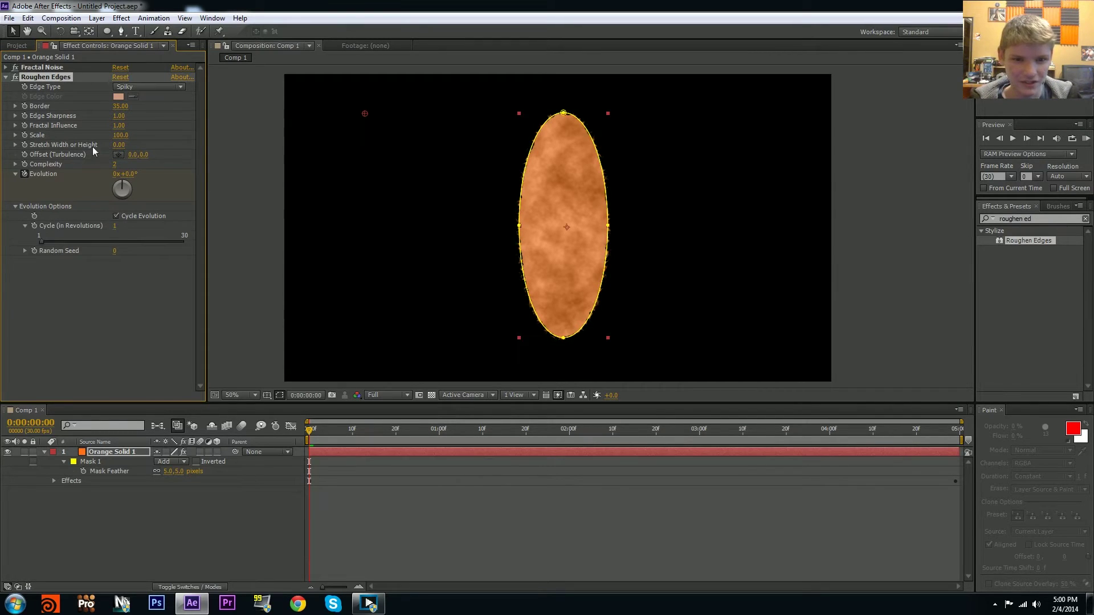
- Deselect the ellipse layer at the first frame and collapse the Evolution and Evolution Options settings of Roughen Edges
click(96, 311)
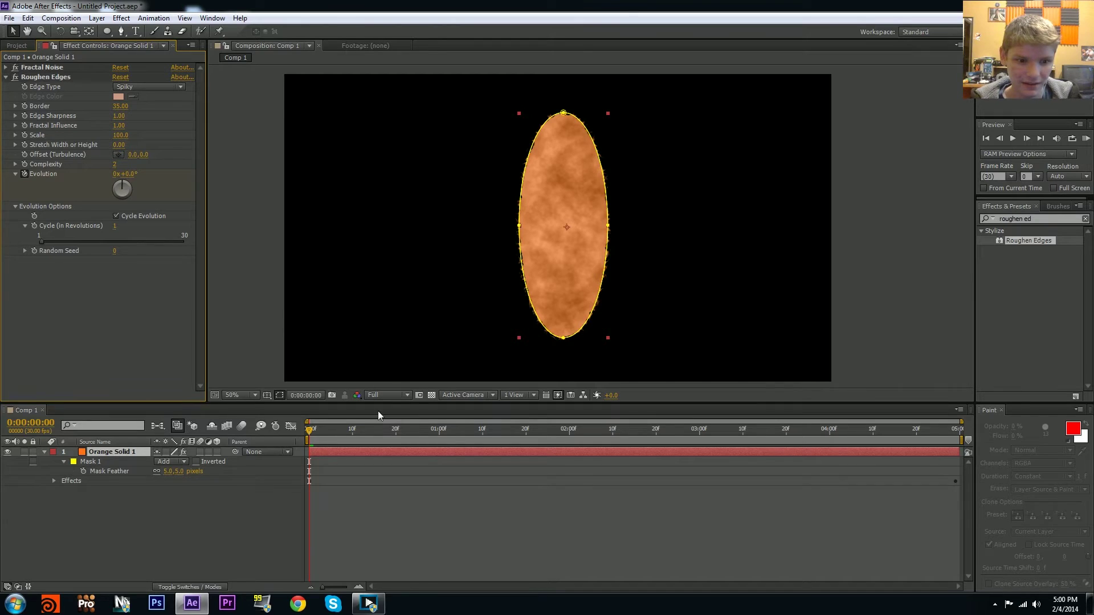
drag(324, 431, 269, 399)
click(337, 535)
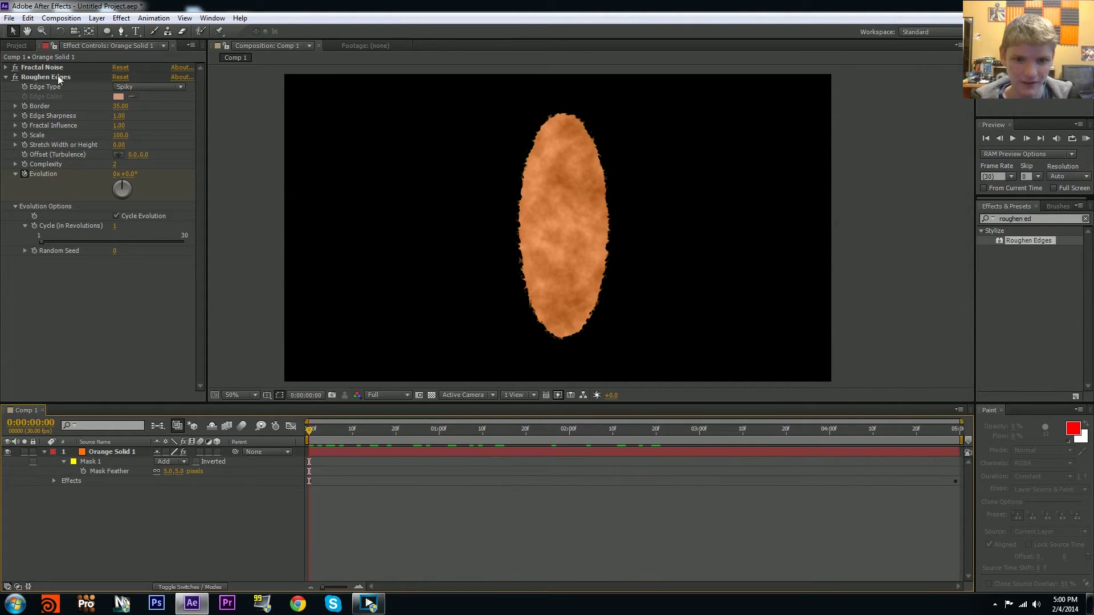
click(16, 174)
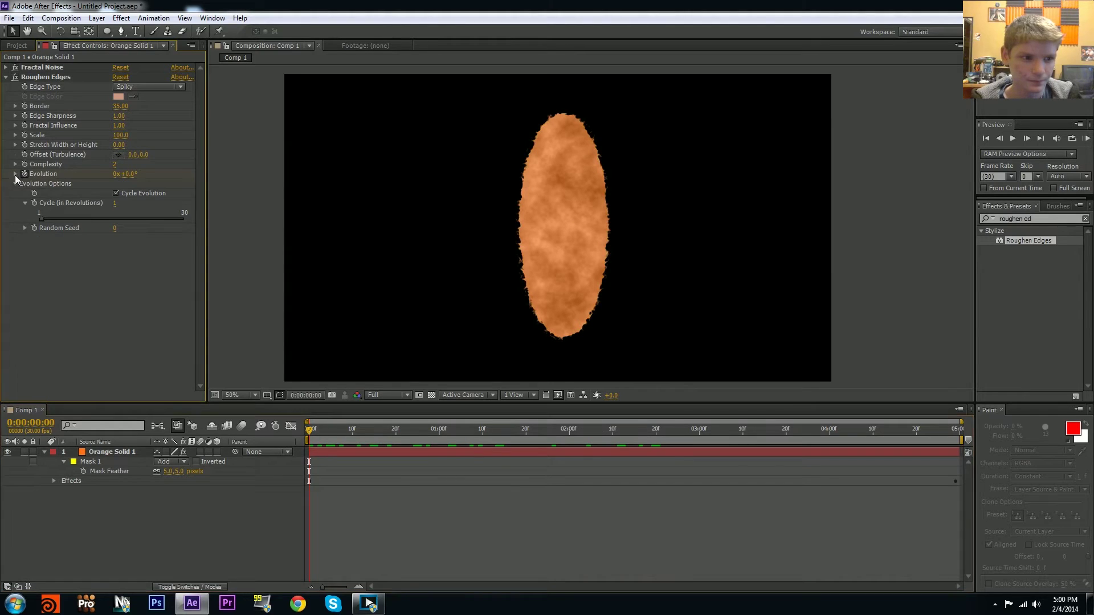
click(15, 183)
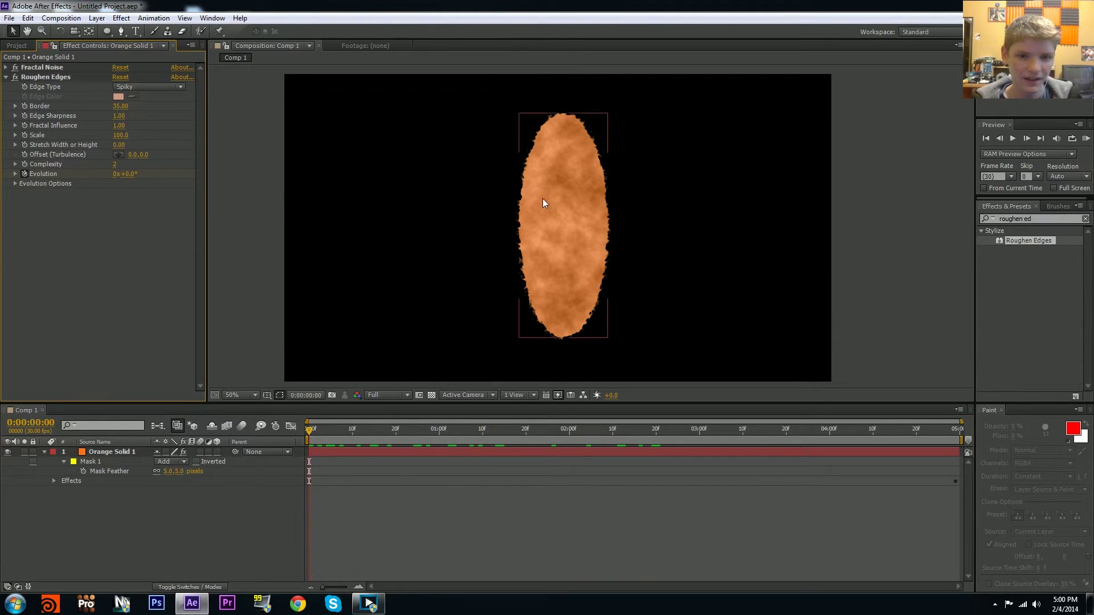
- Try Roughen Edges Edge Sharpness values of 0.6 and 0, inspecting the ellipse's outline up close
scroll(542, 200, up, 2)
drag(470, 208, 482, 345)
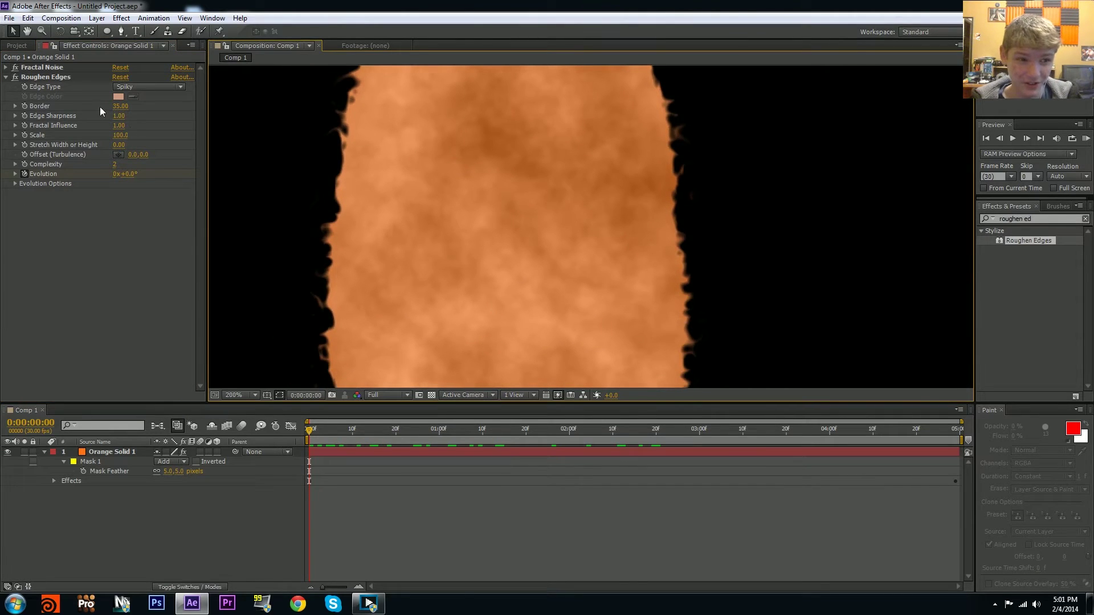
click(118, 116)
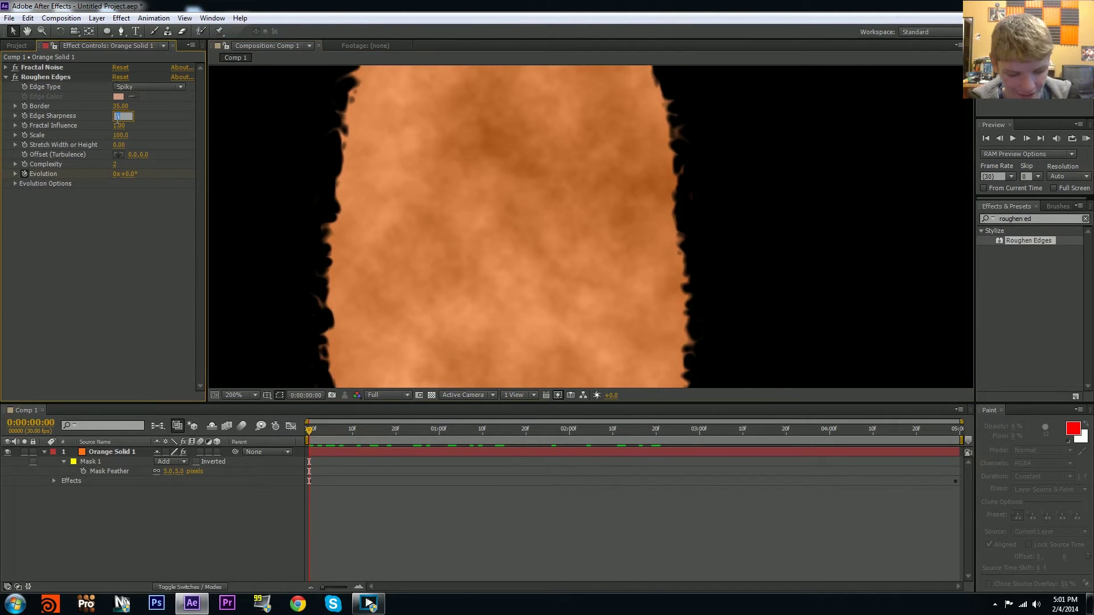
text(.6)
key(Return)
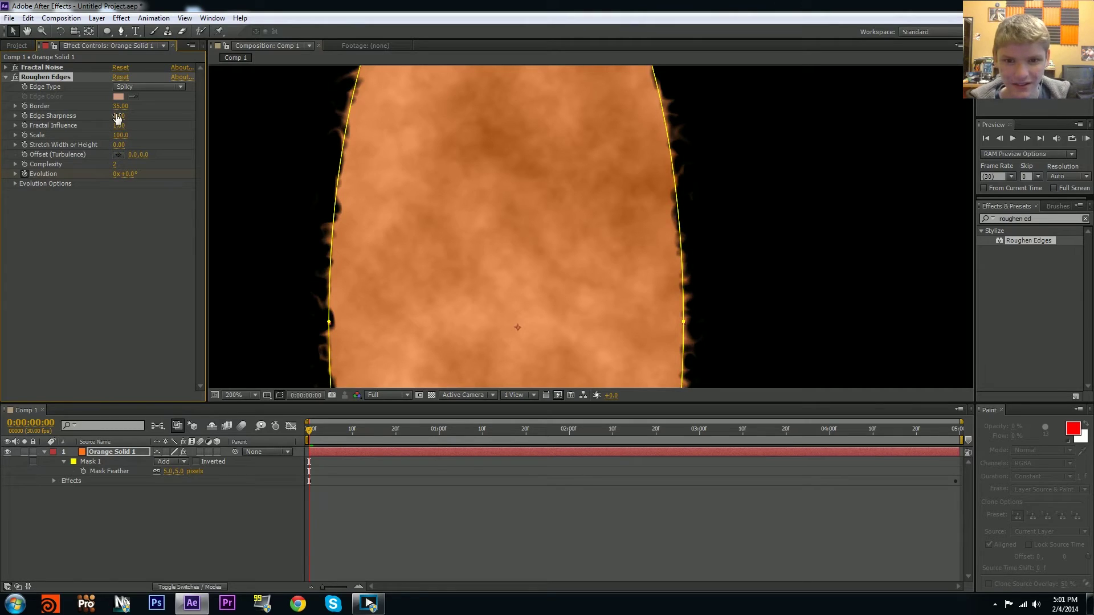
drag(579, 176, 730, 163)
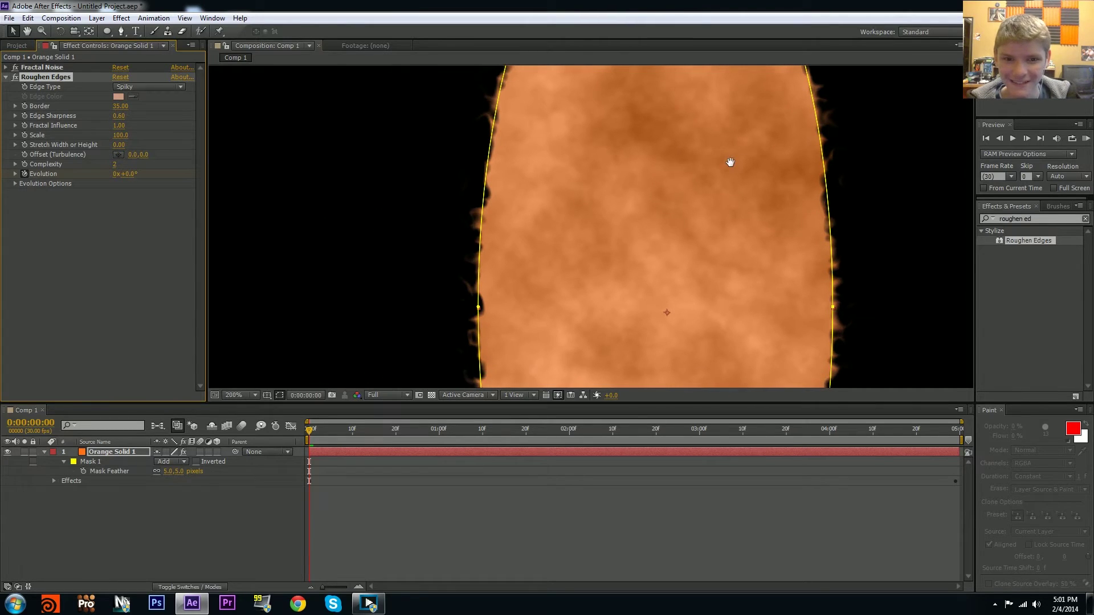
click(121, 115)
text(0)
key(Return)
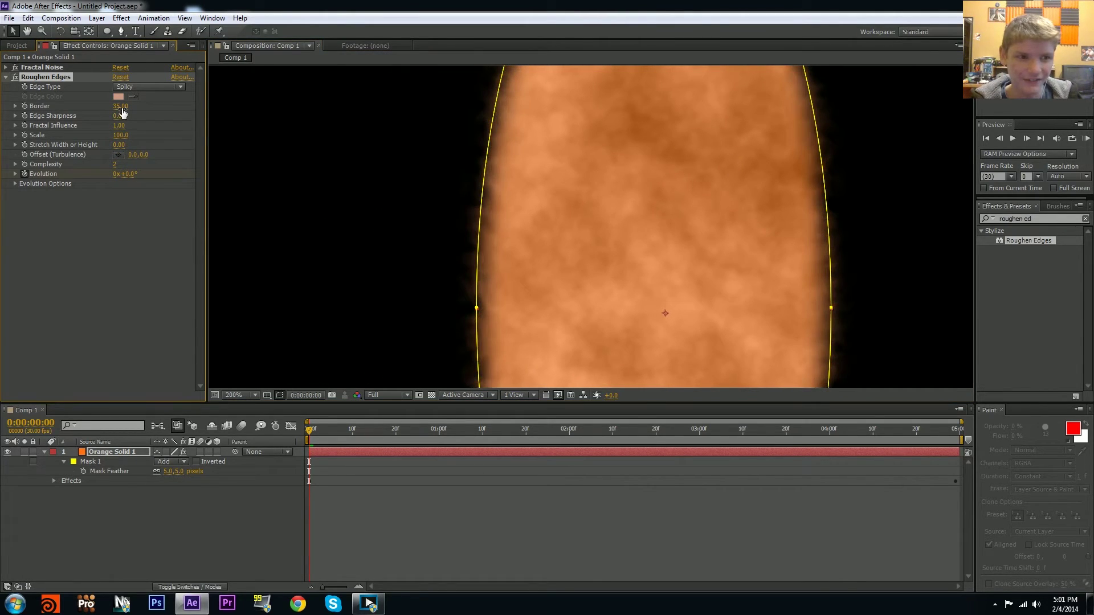
key(Return)
- Set the Roughen Edges Edge Sharpness to 0.5 and deselect the layer to check the whole ellipse
click(121, 115)
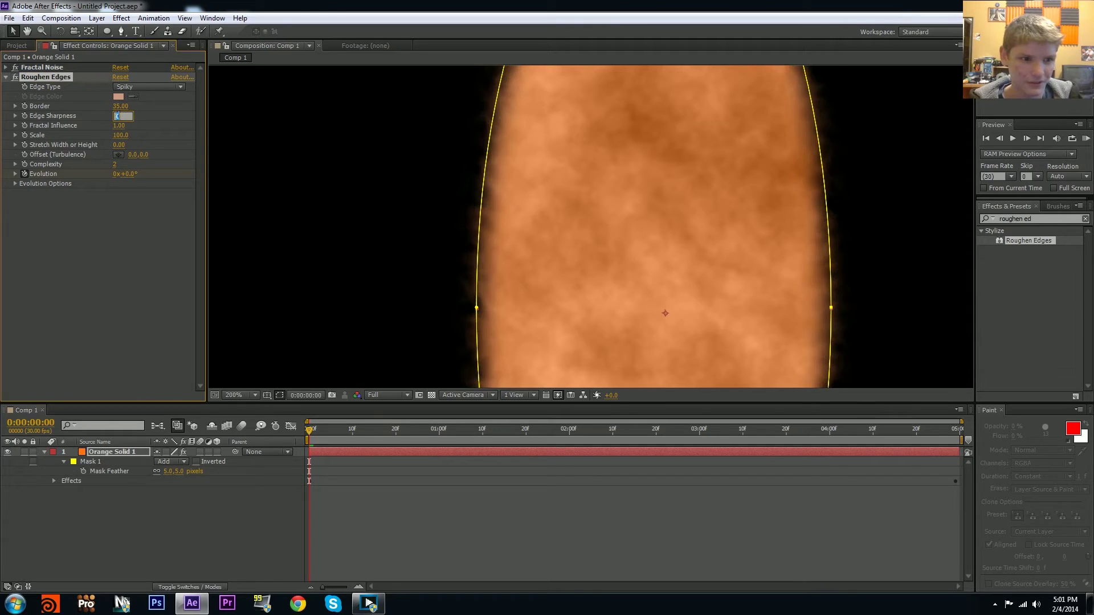
text(.5)
key(Return)
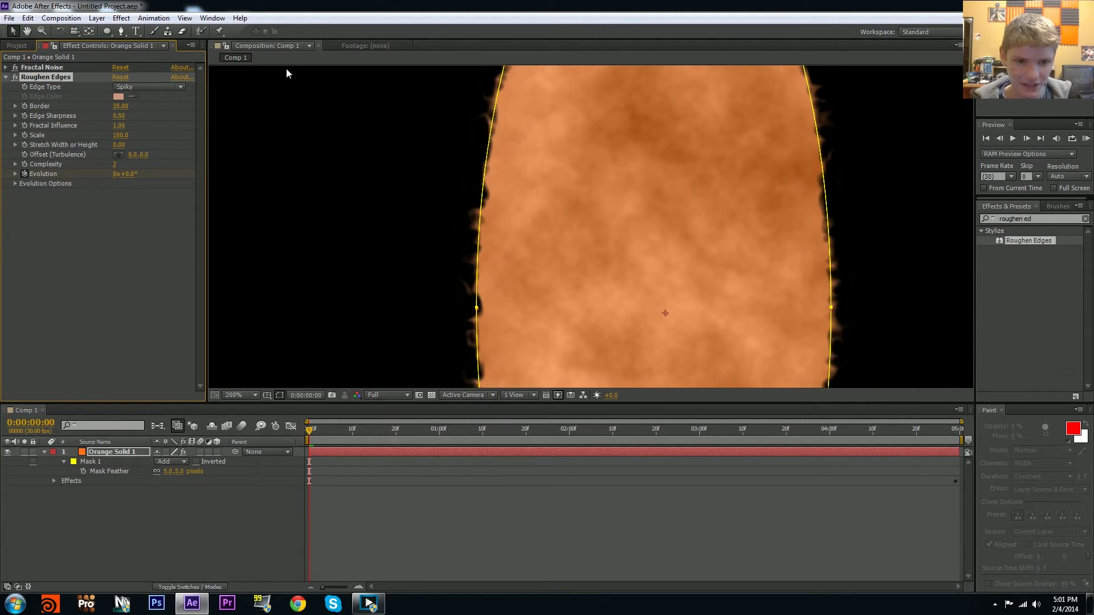
drag(674, 255, 620, 193)
scroll(621, 250, down, 1)
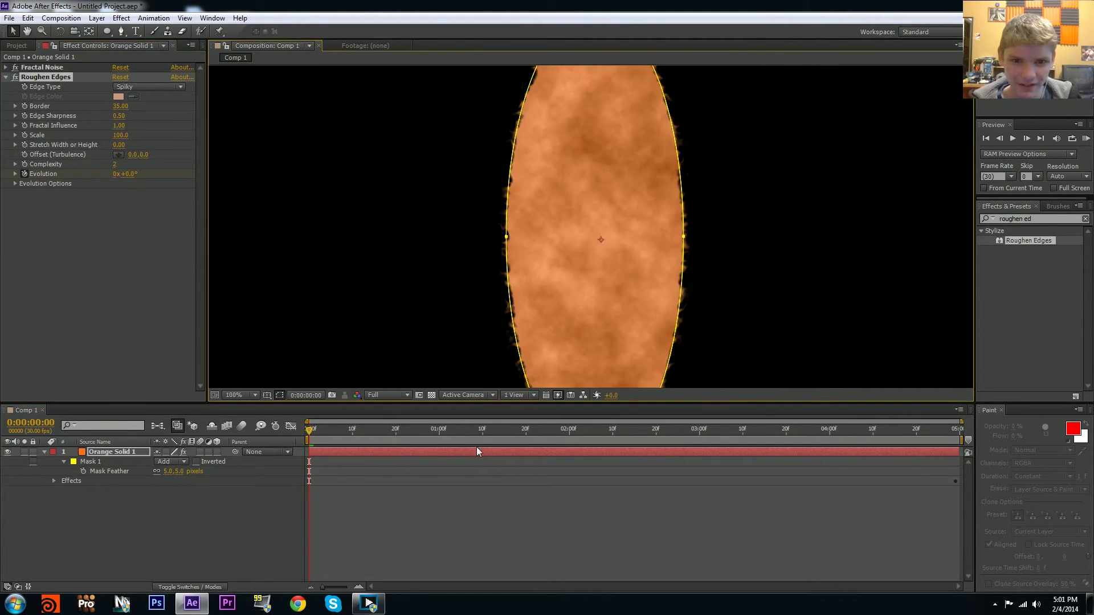
scroll(577, 275, down, 1)
click(566, 517)
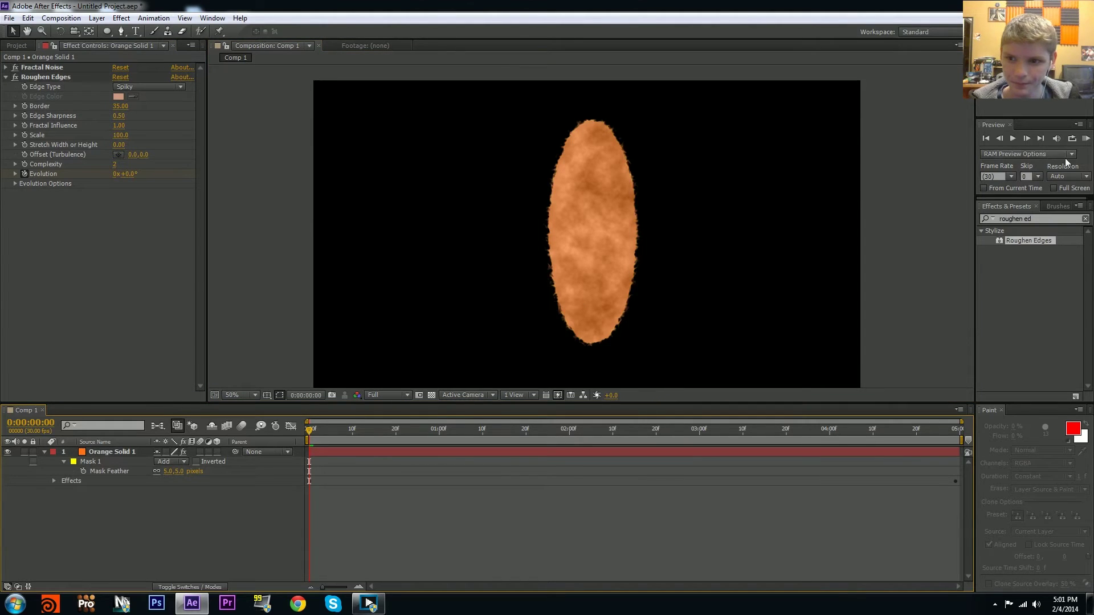
- Play a RAM preview of the softened spiky edges, stop it and return to the first frame
click(1086, 141)
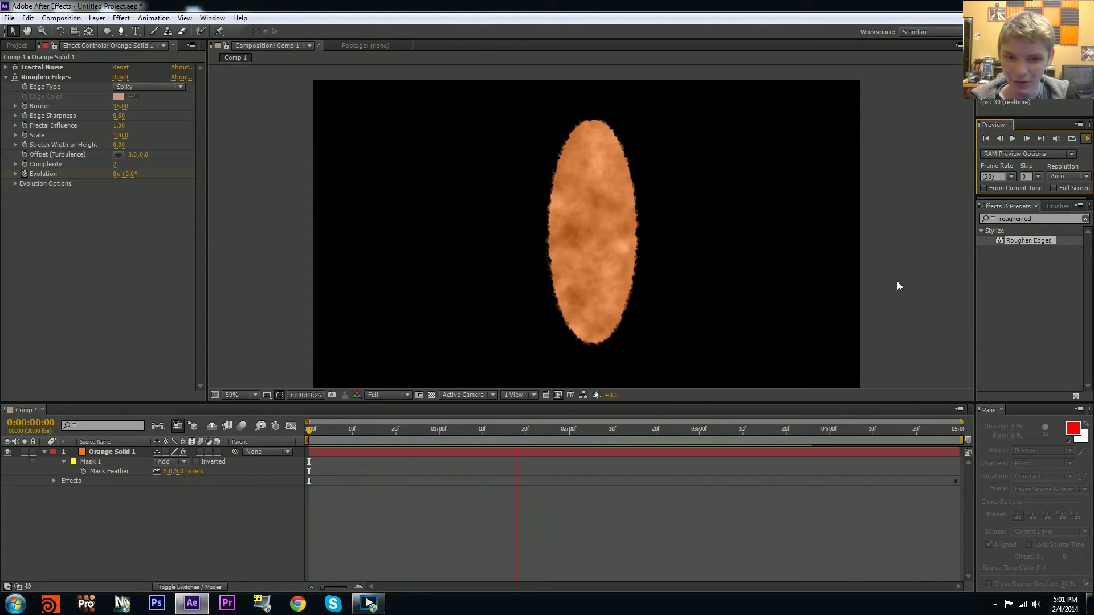
key(space)
drag(496, 435, 235, 432)
- Find the Glow effect and apply it to the orange ellipse layer
click(480, 454)
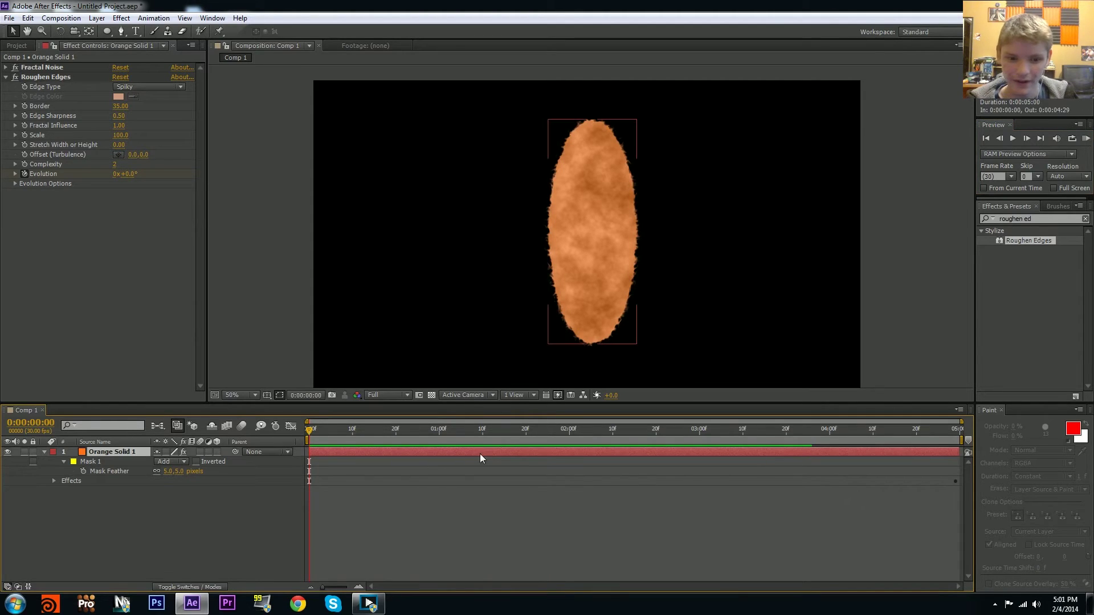
click(1051, 212)
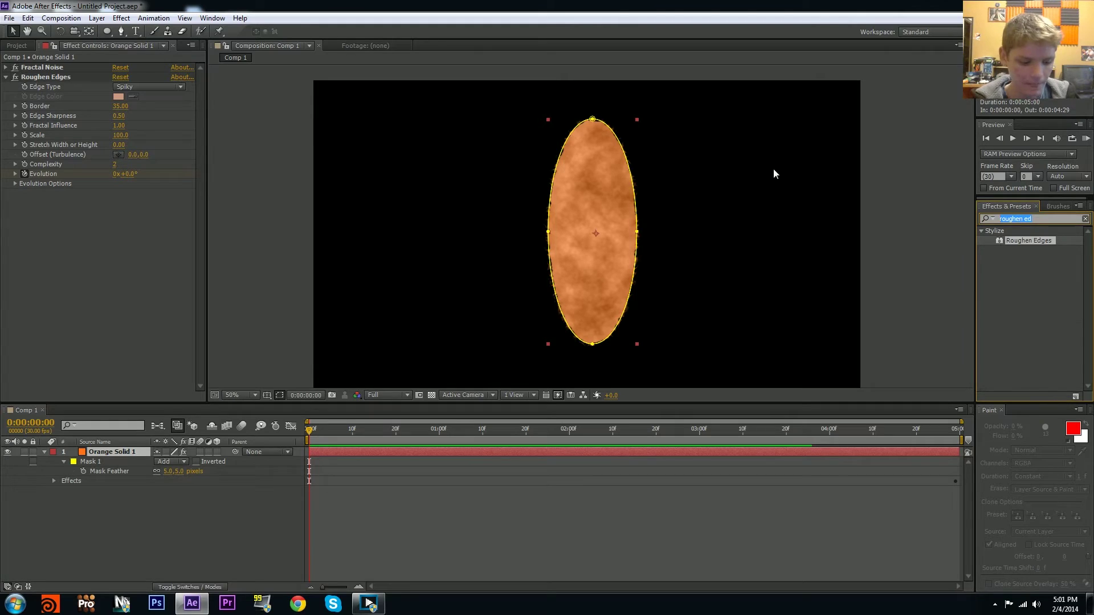
text(glow)
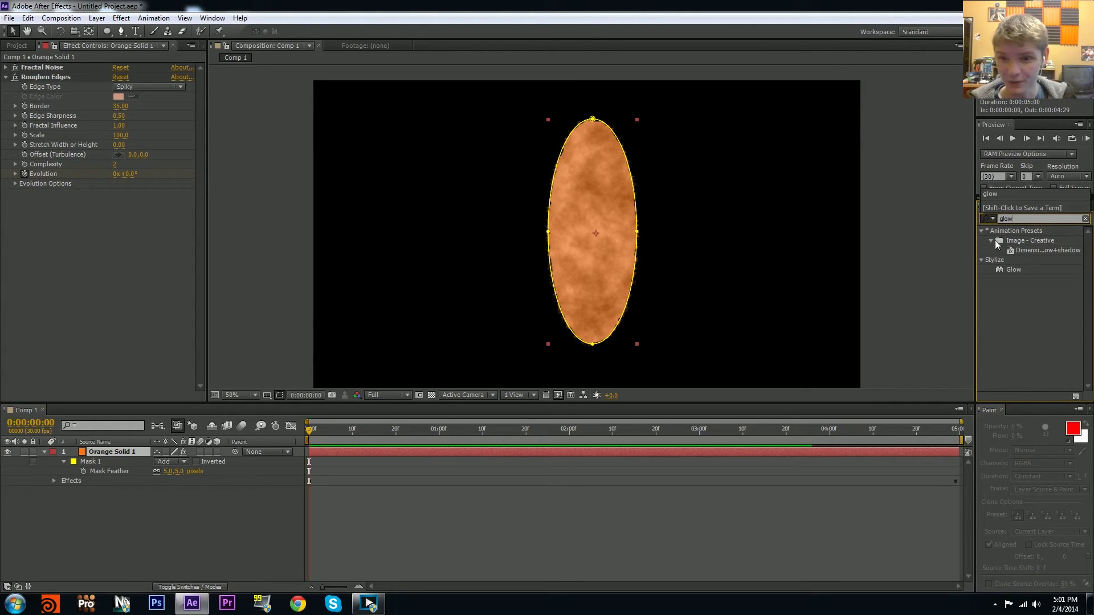
drag(1020, 269, 595, 217)
click(753, 243)
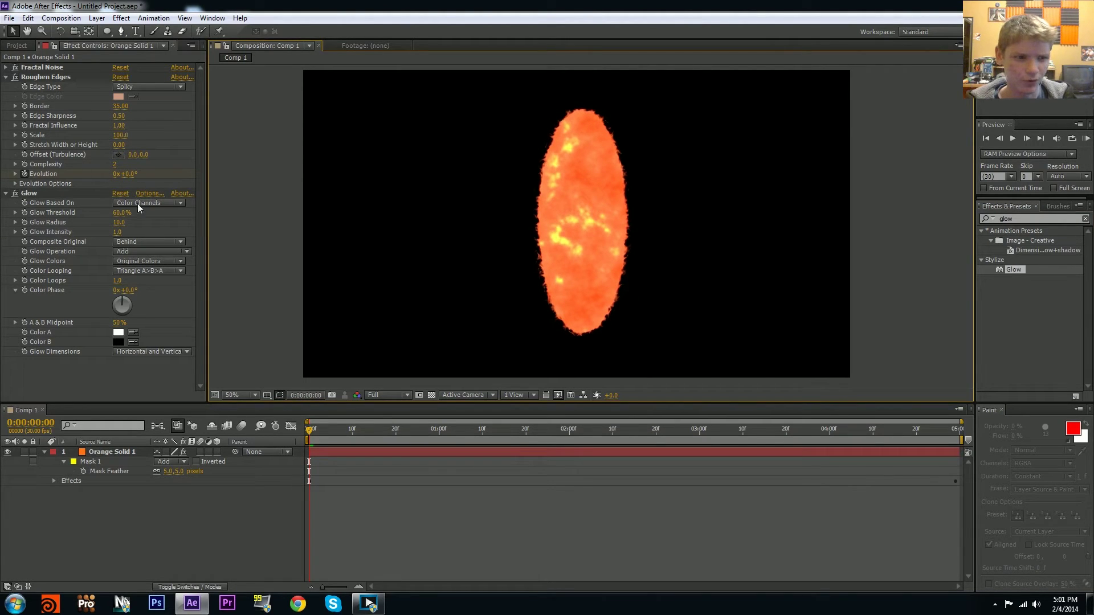
- Collapse the Roughen Edges settings and try a Glow Radius of 250 on the ellipse
click(6, 77)
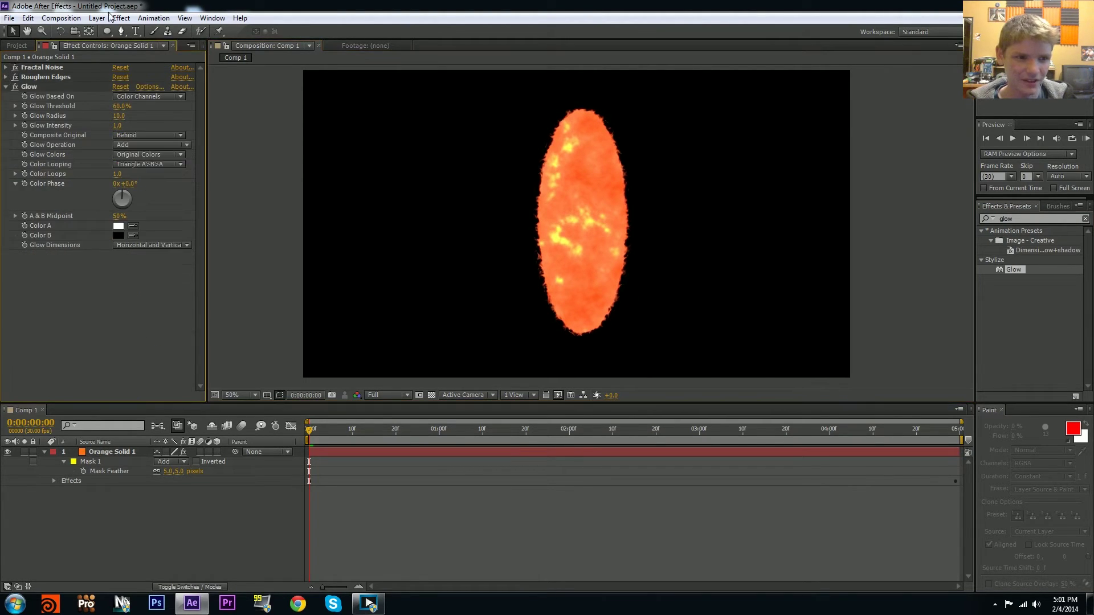
click(119, 116)
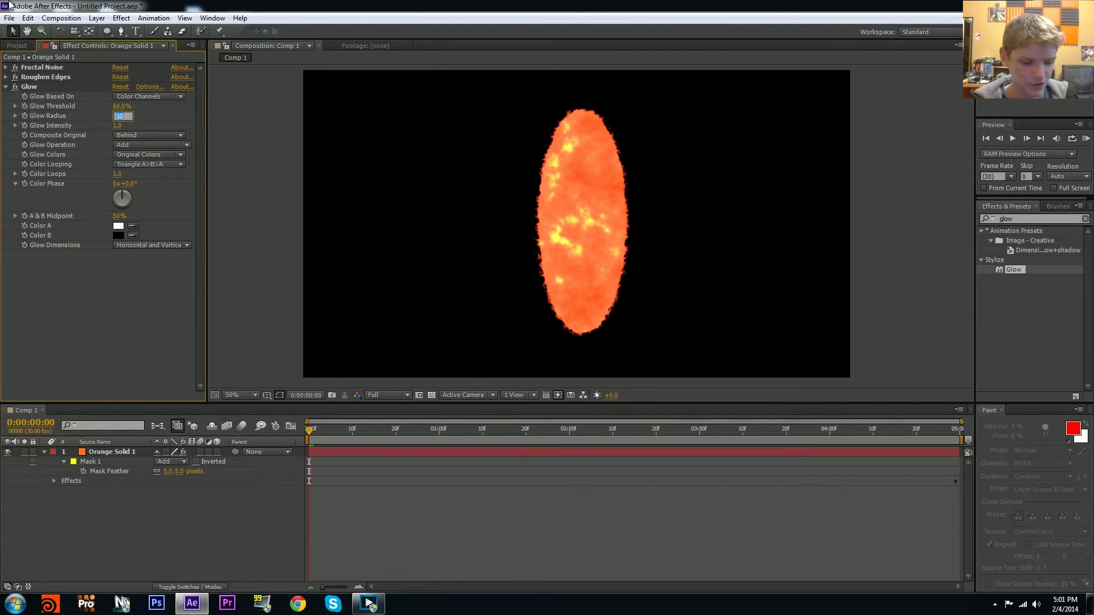
text(250)
key(Return)
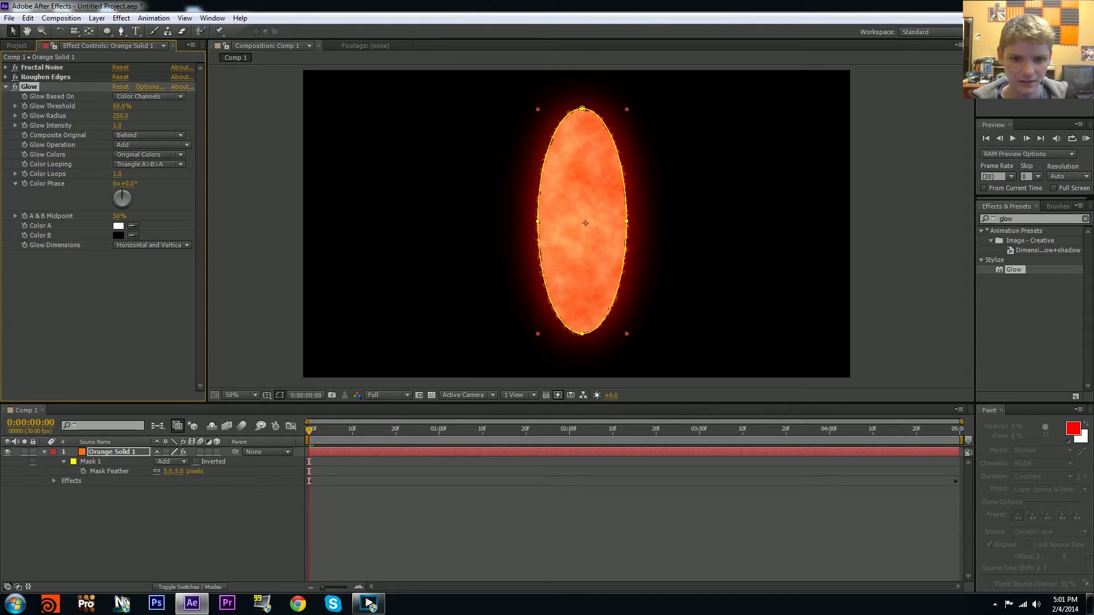
click(552, 549)
mouse_move(547, 325)
mouse_down()
mouse_move(592, 299)
mouse_move(547, 338)
mouse_up()
- Set the Glow Radius to 200
click(120, 115)
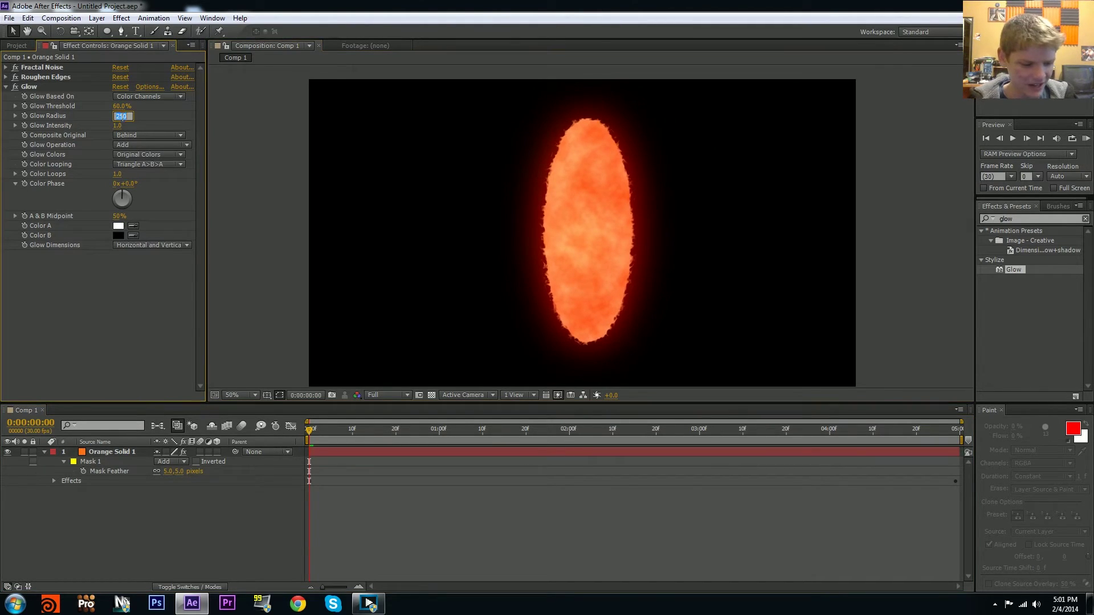
text(200)
key(Return)
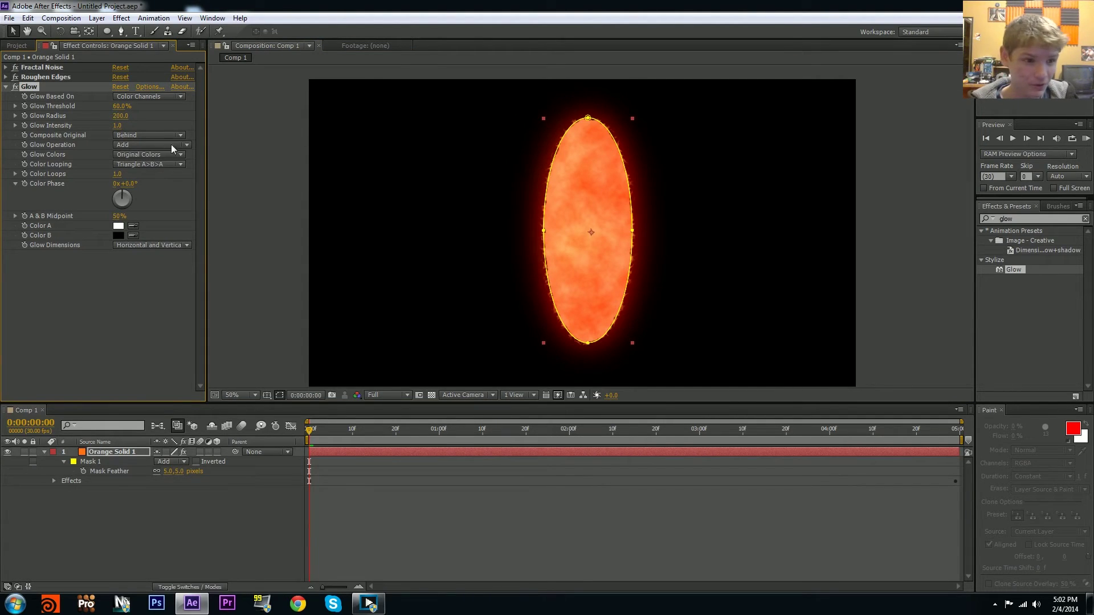
- Set the Glow Threshold to 50% and deselect the layer to check the ellipse's glow
click(121, 105)
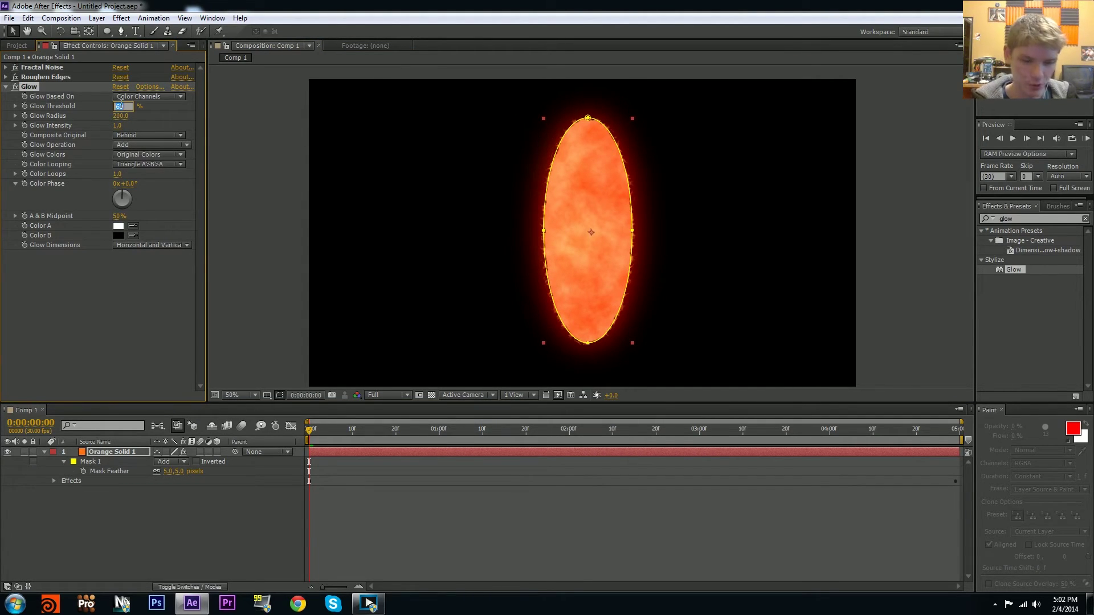
text(50)
key(Return)
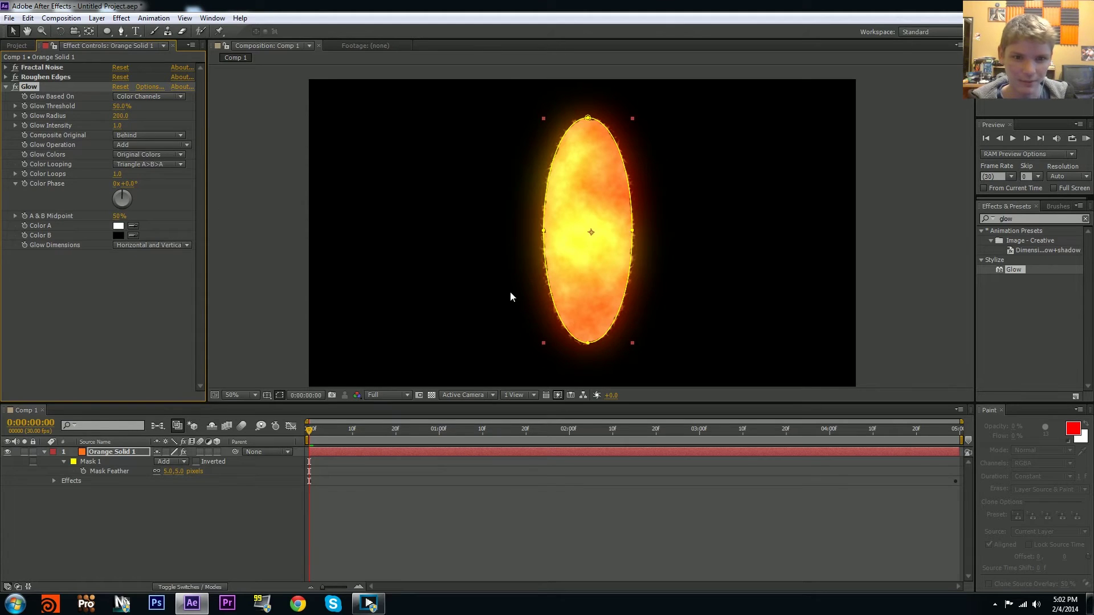
click(443, 279)
drag(648, 245, 577, 240)
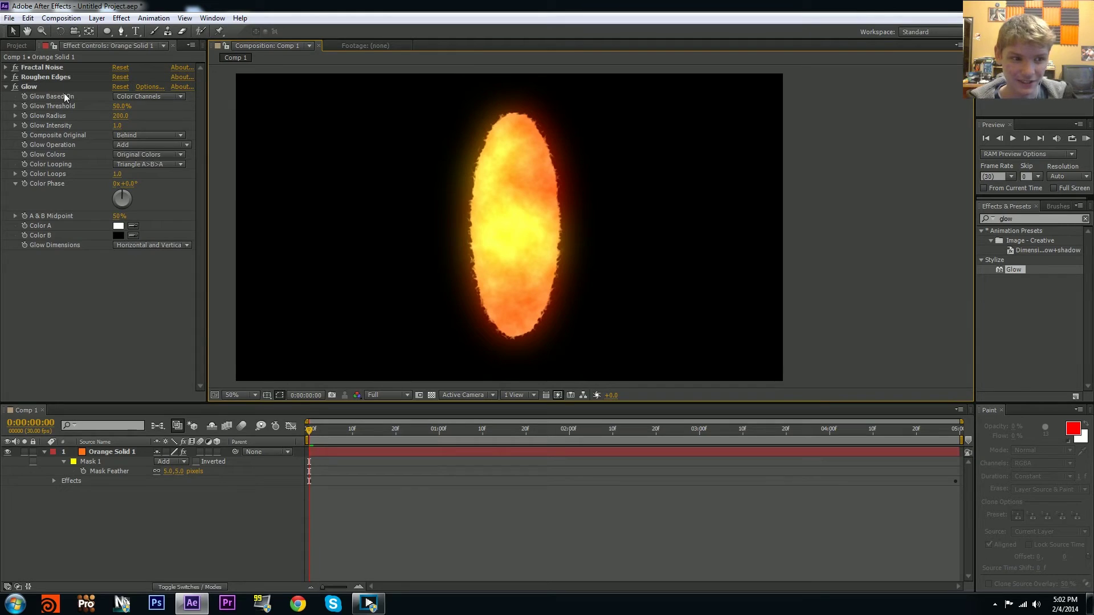
- Try a Glow Threshold of 100% and check the glow briefly against the transparency grid
drag(121, 106, 399, 104)
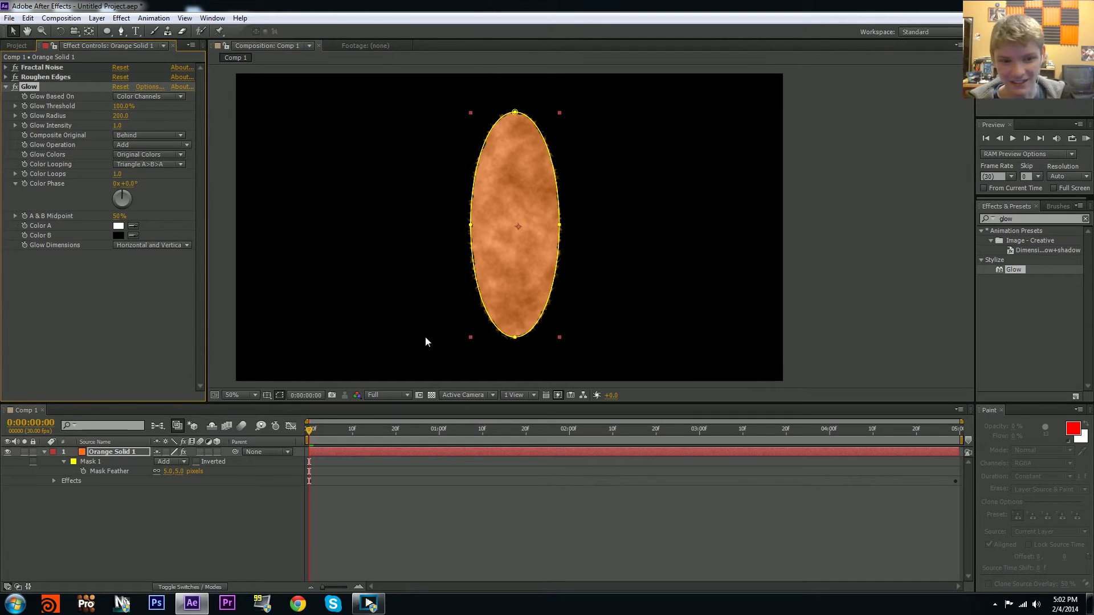
click(432, 396)
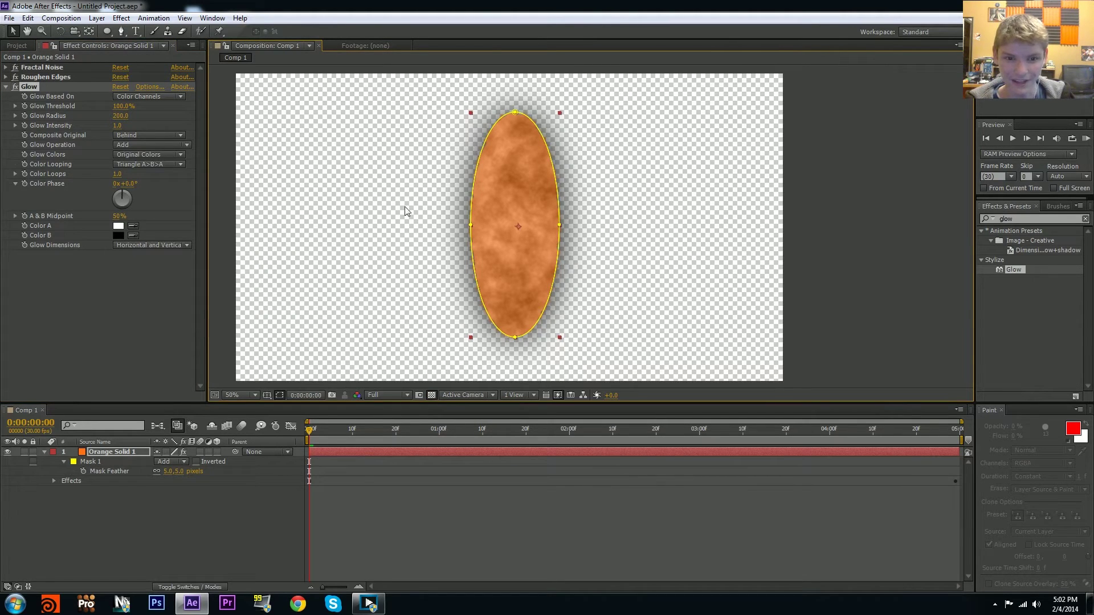
click(431, 395)
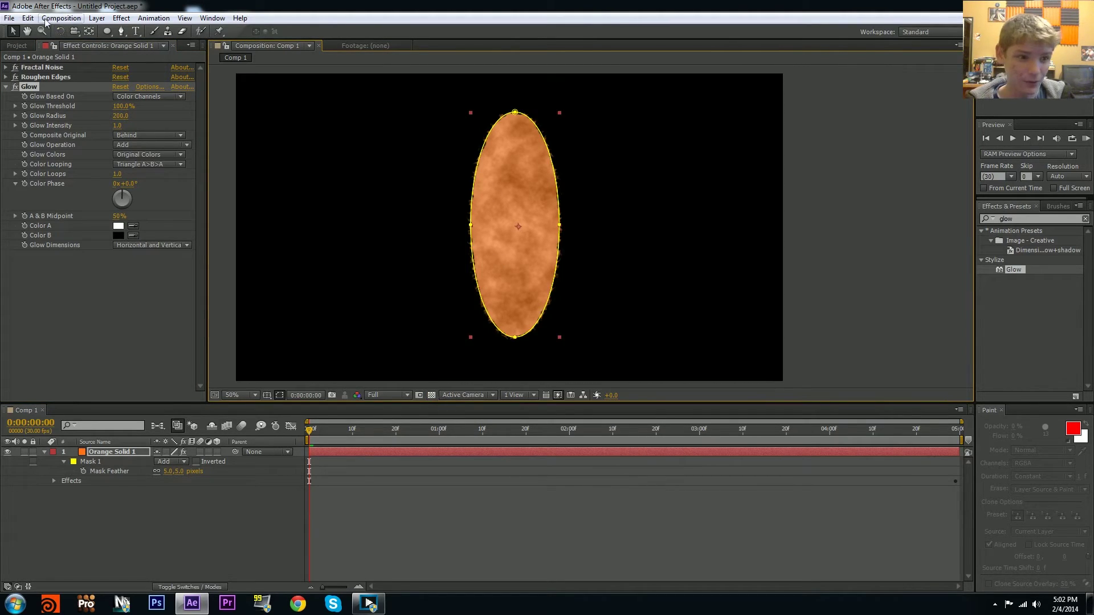
- Restore the Glow Threshold to 50% and inspect the deselected ellipse
click(121, 107)
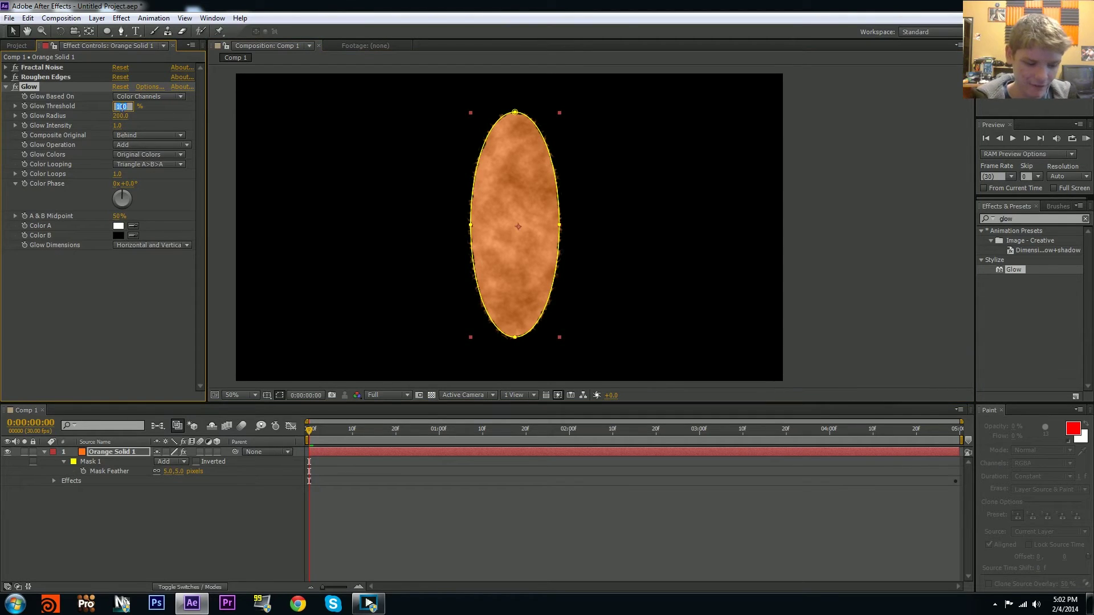
text(50)
key(Return)
click(394, 158)
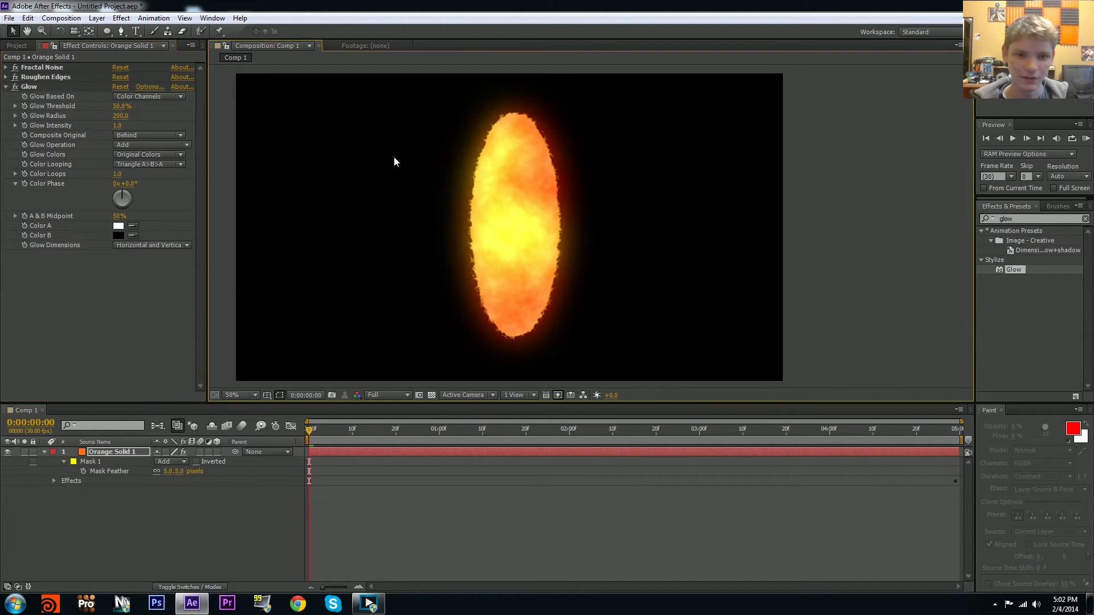
mouse_move(504, 206)
mouse_down()
mouse_move(532, 188)
mouse_move(504, 202)
mouse_up()
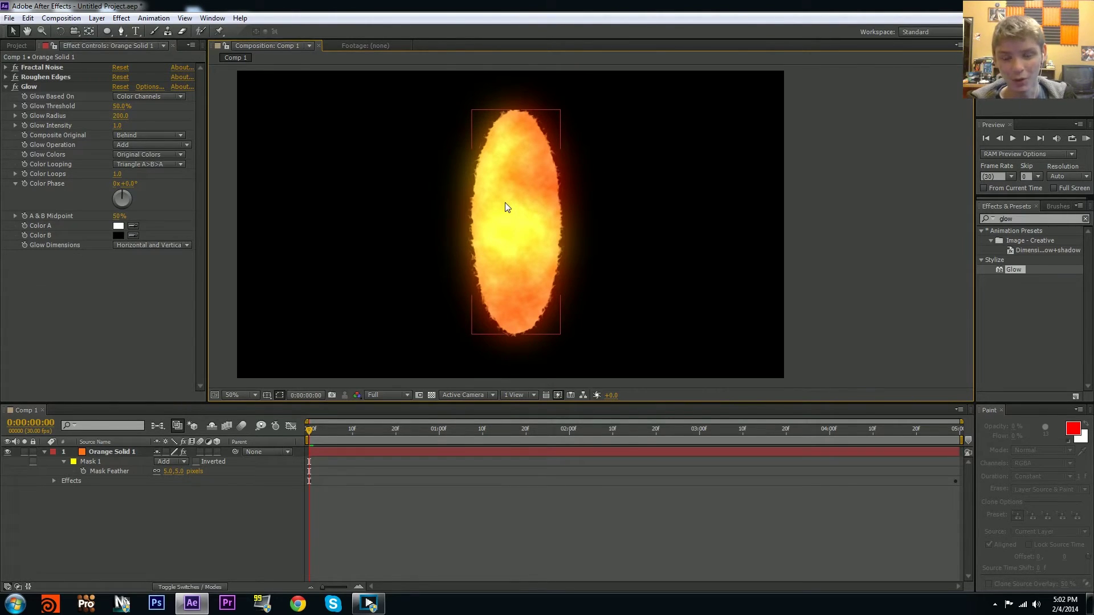
drag(506, 207, 420, 215)
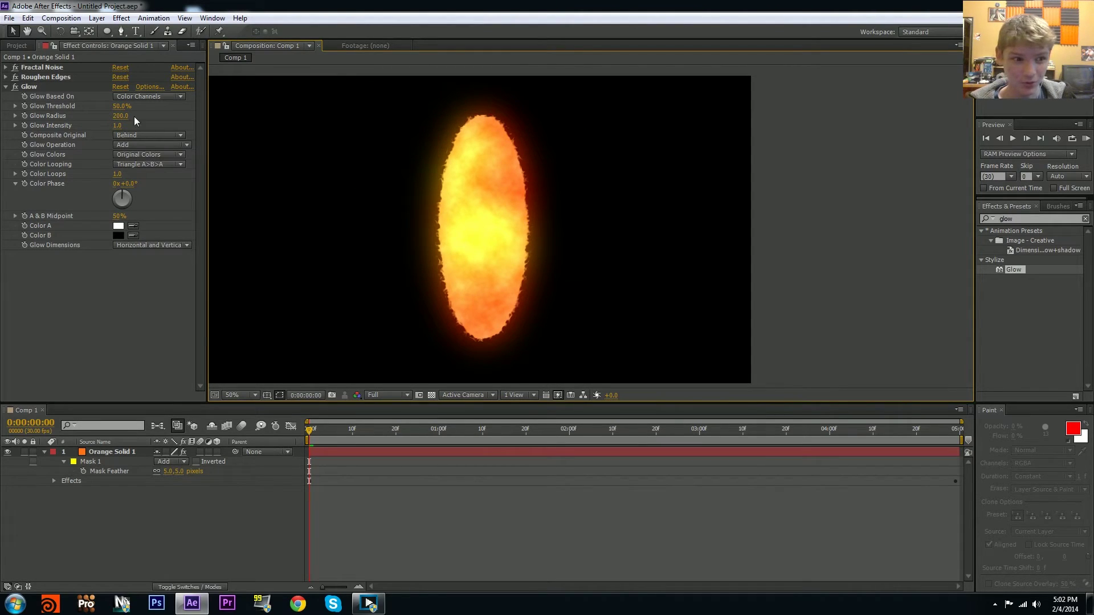
- Set the Glow Intensity to 0.5
click(117, 125)
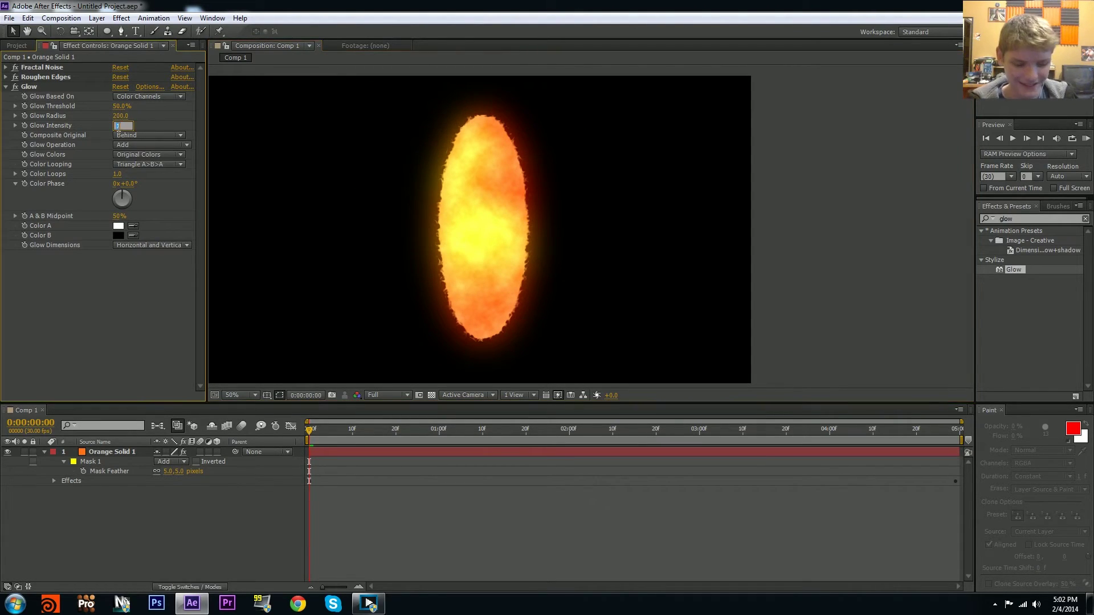
text(.5)
key(Return)
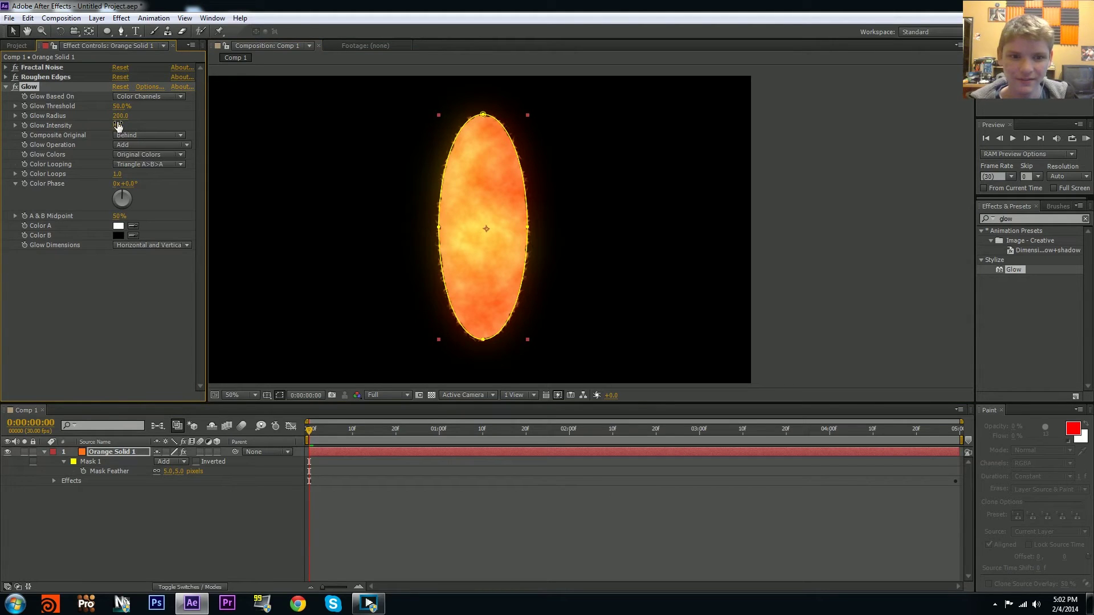
- Deselect the layer and scrub from the start to 0:00:02:02 to check the animated glow
click(357, 200)
drag(482, 228, 497, 231)
click(318, 430)
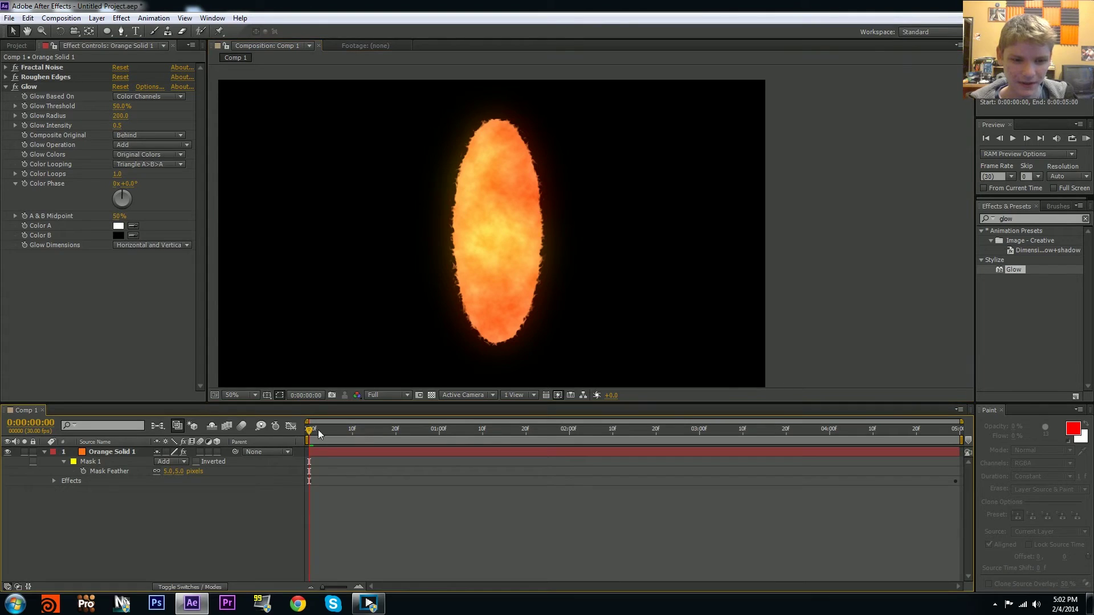
drag(317, 432, 577, 397)
drag(465, 203, 605, 200)
scroll(550, 226, up, 2)
scroll(600, 139, down, 1)
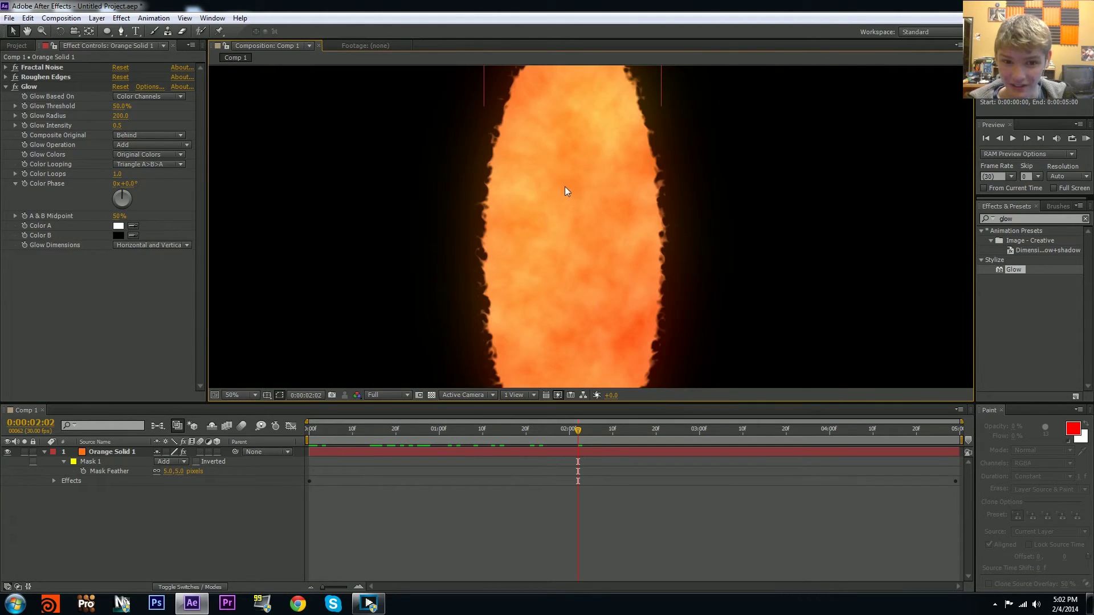
- Run a RAM preview of the glowing ellipse, stop it, and park the playhead at 0:00:00:07
click(1077, 139)
click(1086, 139)
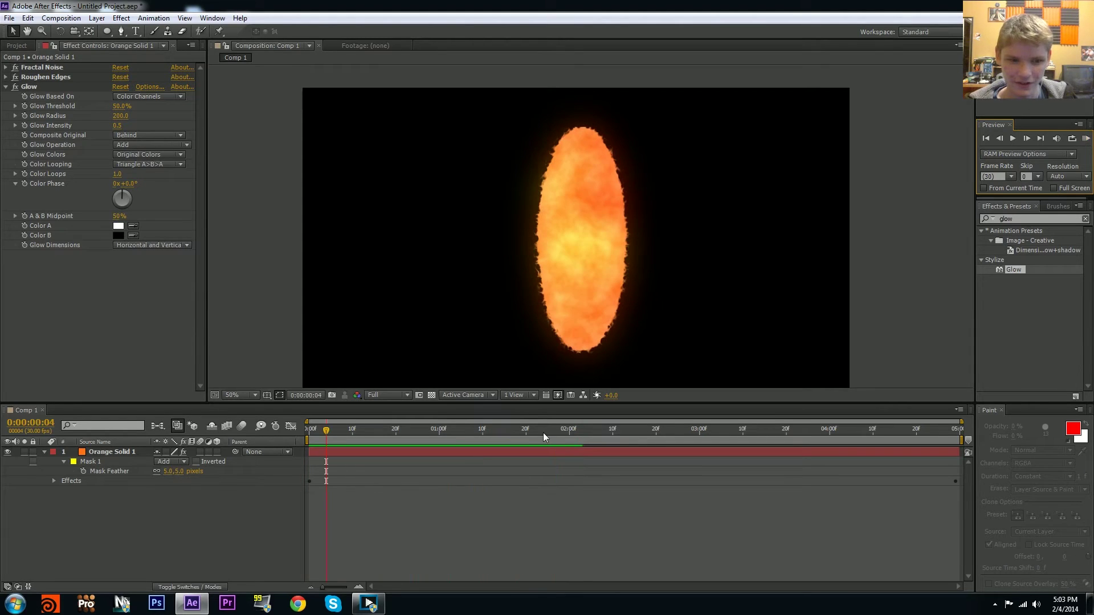
click(552, 430)
click(340, 420)
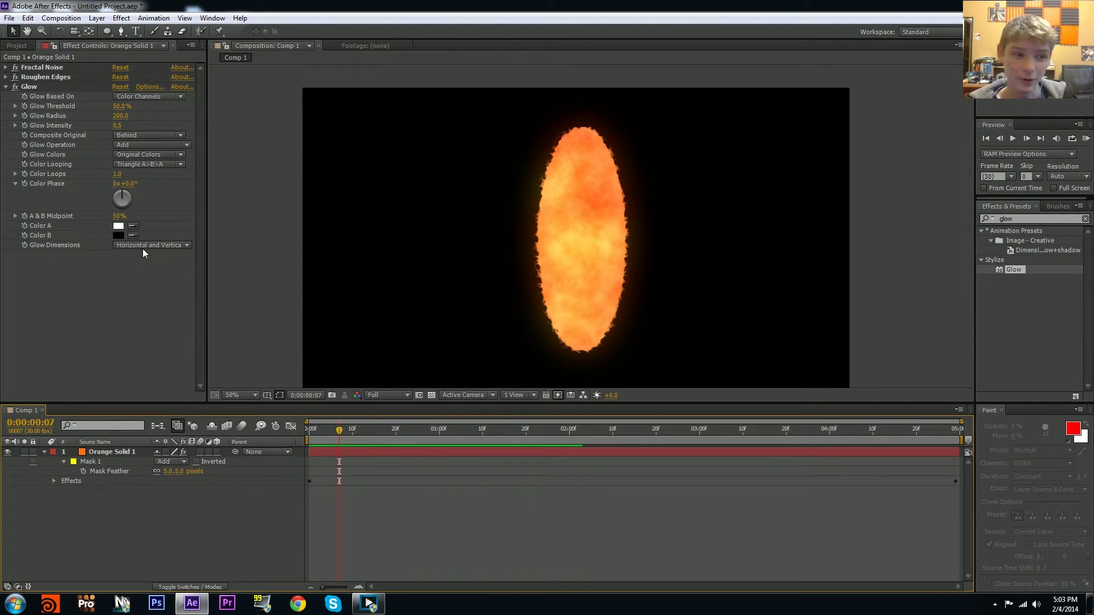
- Try Vertical Glow Dimensions on the ellipse, check the deselected result, and restore Horizontal and Vertical
click(141, 245)
click(144, 281)
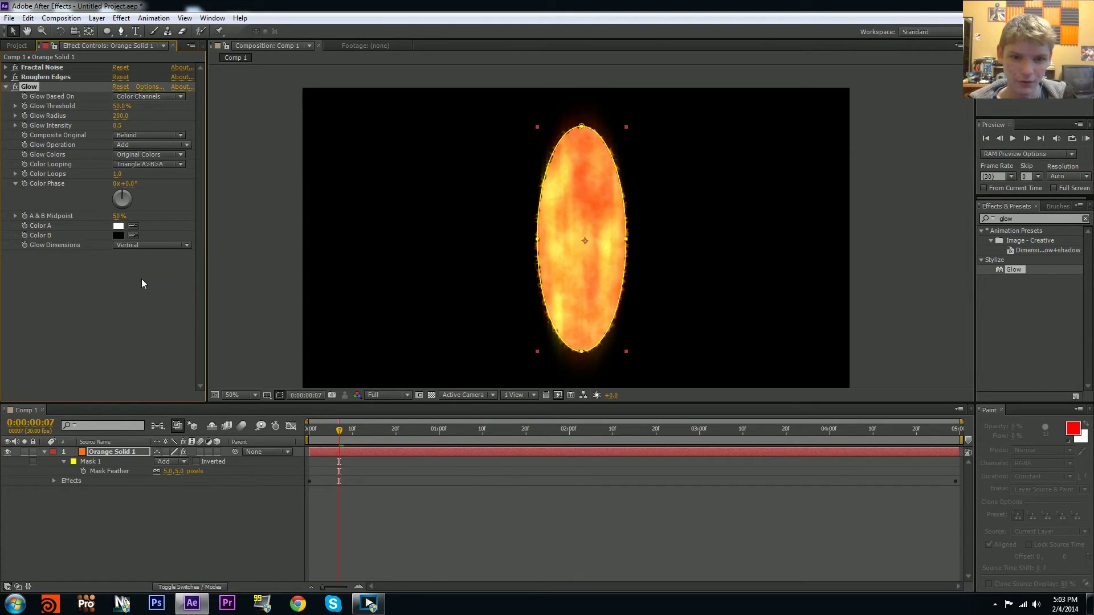
click(414, 268)
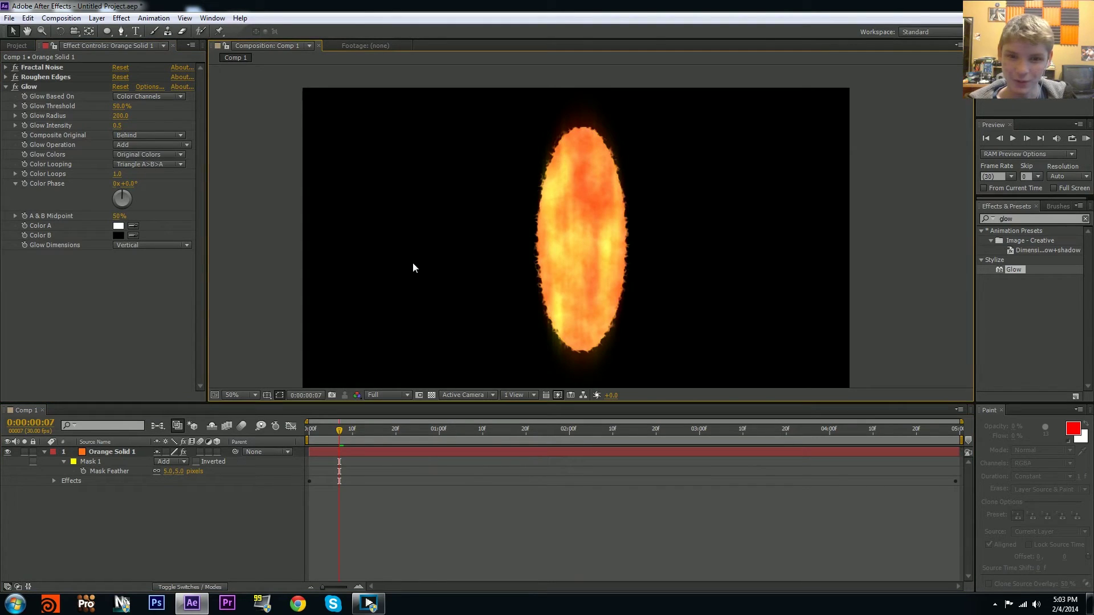
click(148, 245)
click(160, 255)
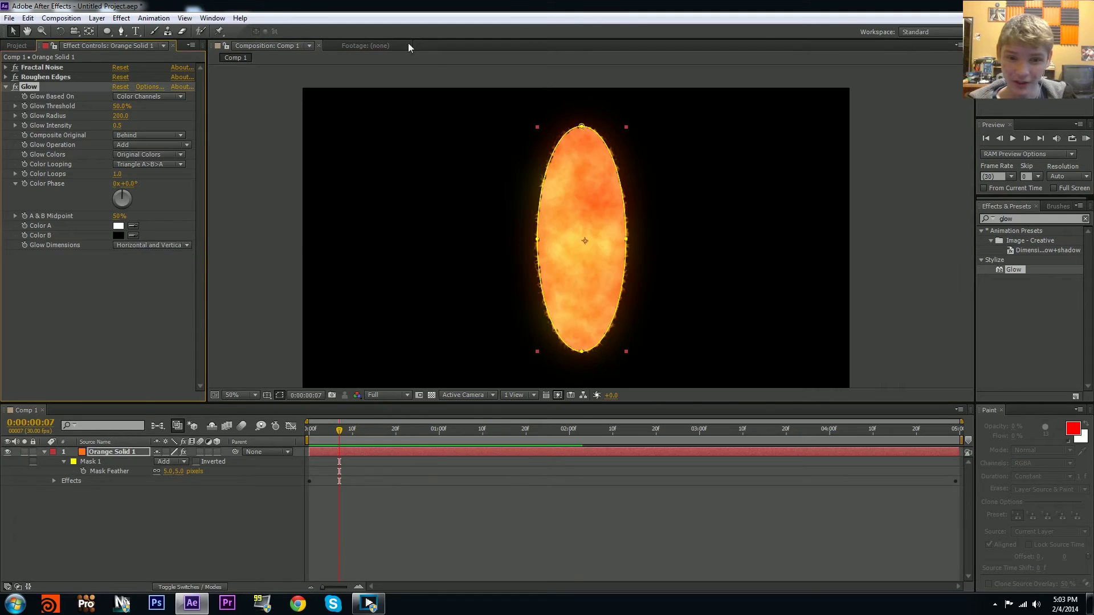
- Collapse the Orange Solid 1 layer's properties, deselect it, and return the playhead to 0:00:00:00
drag(498, 227, 459, 204)
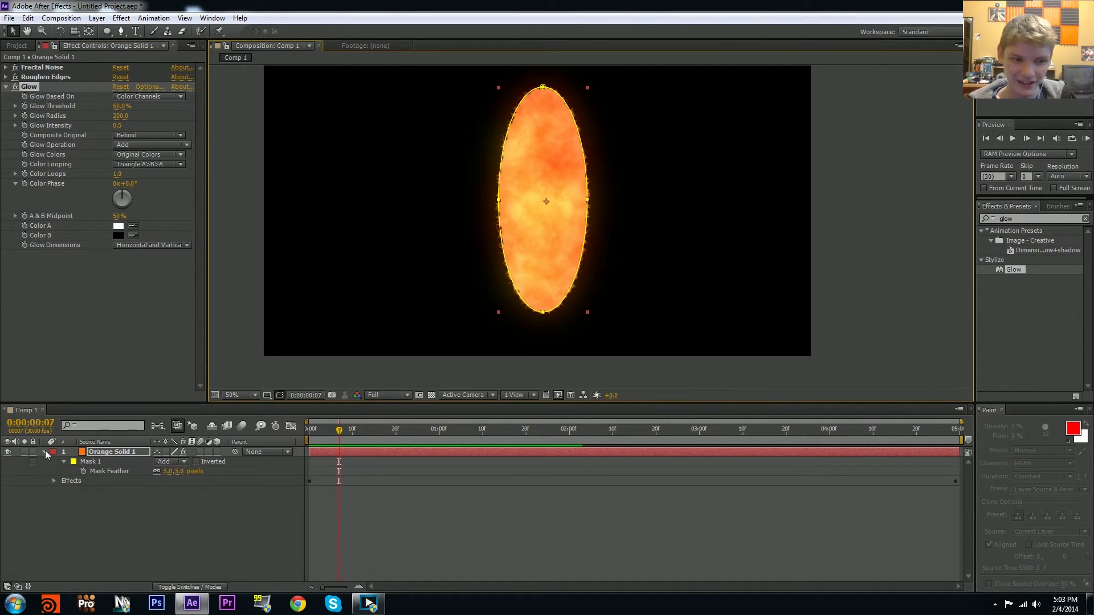
click(45, 452)
click(405, 496)
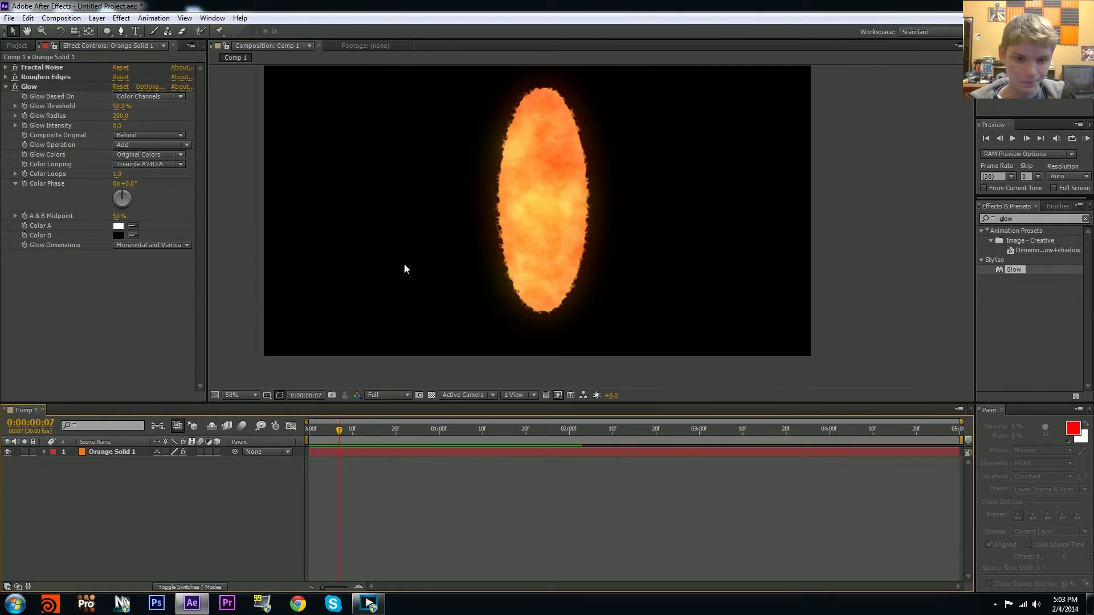
drag(405, 269, 413, 305)
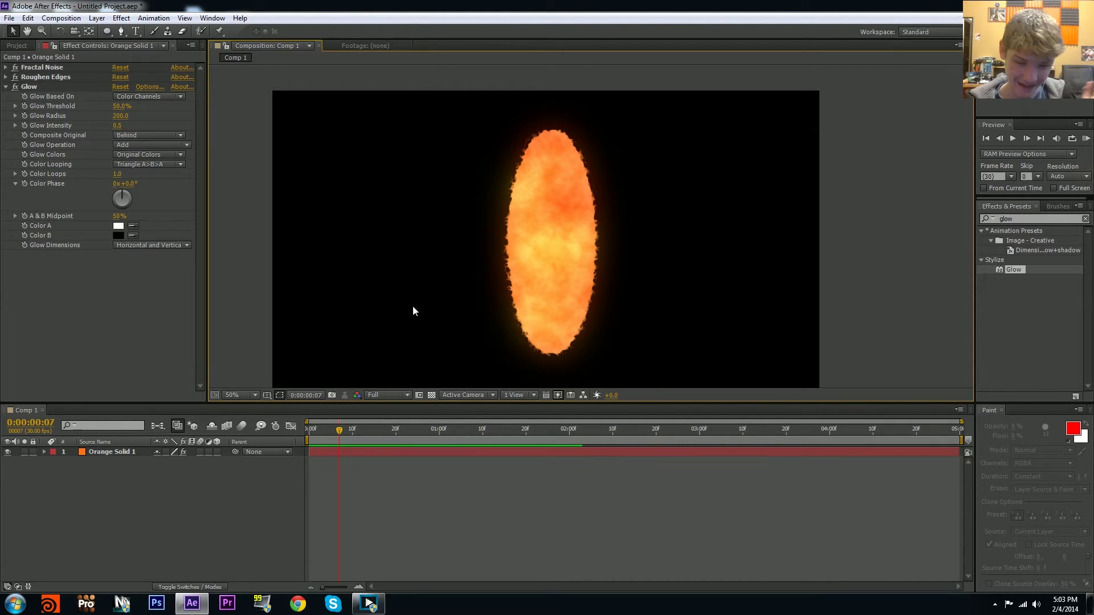
drag(373, 426, 308, 419)
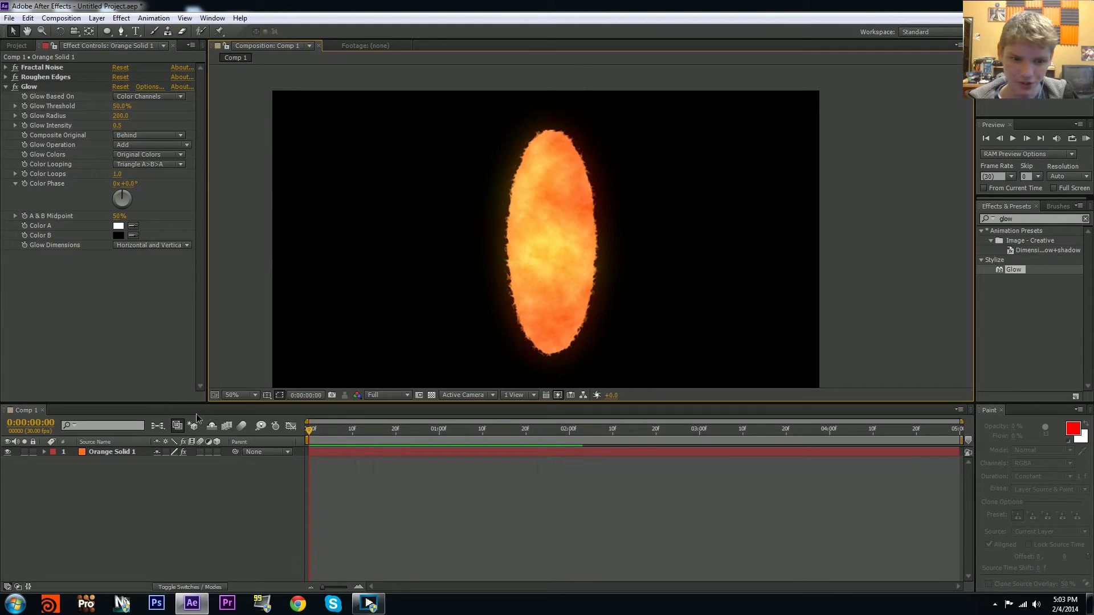
- Rename the Orange Solid 1 layer to Main Portal and set its label color to Orange
click(378, 449)
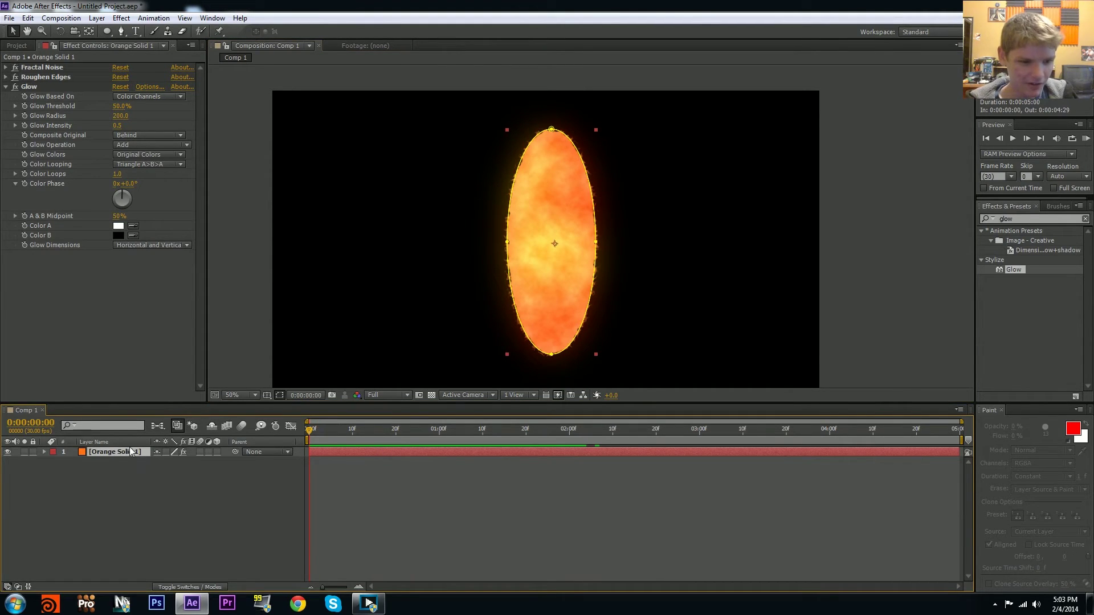
key(Return)
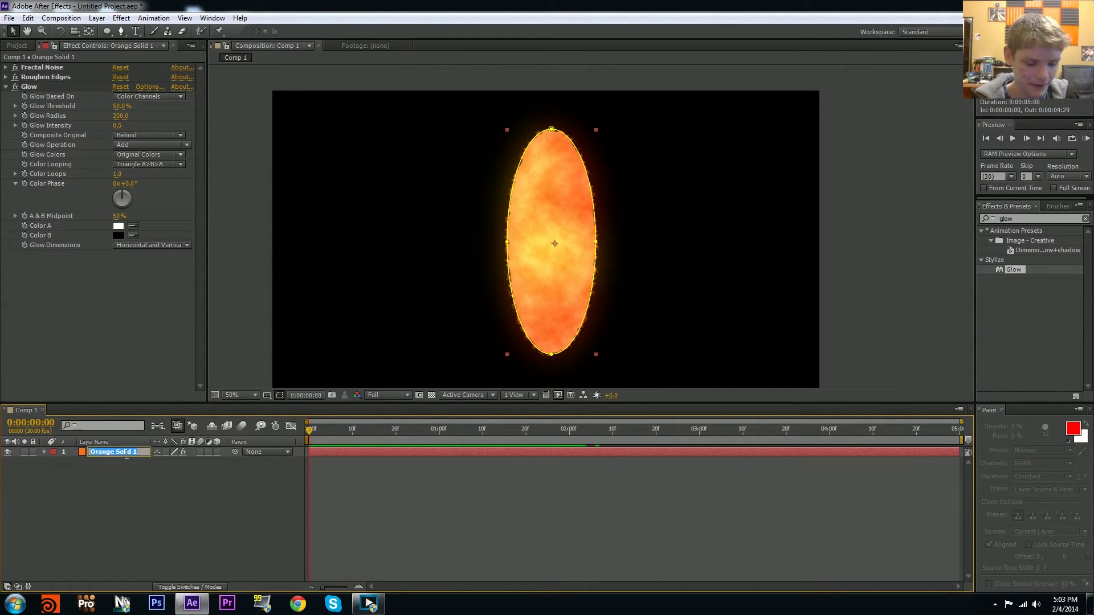
text(Main P)
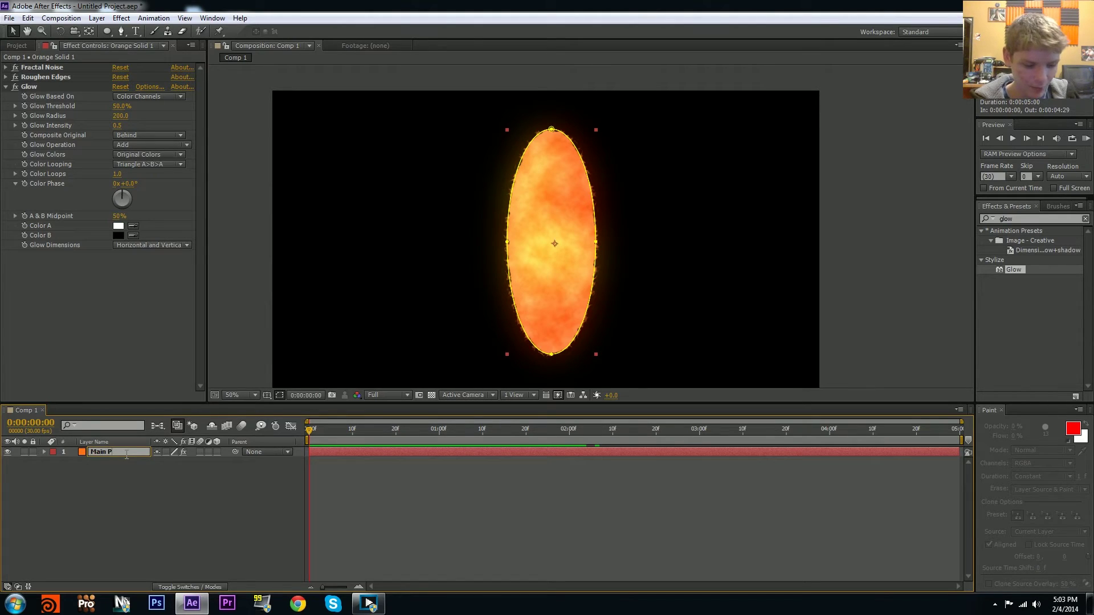
text(ortal)
key(Return)
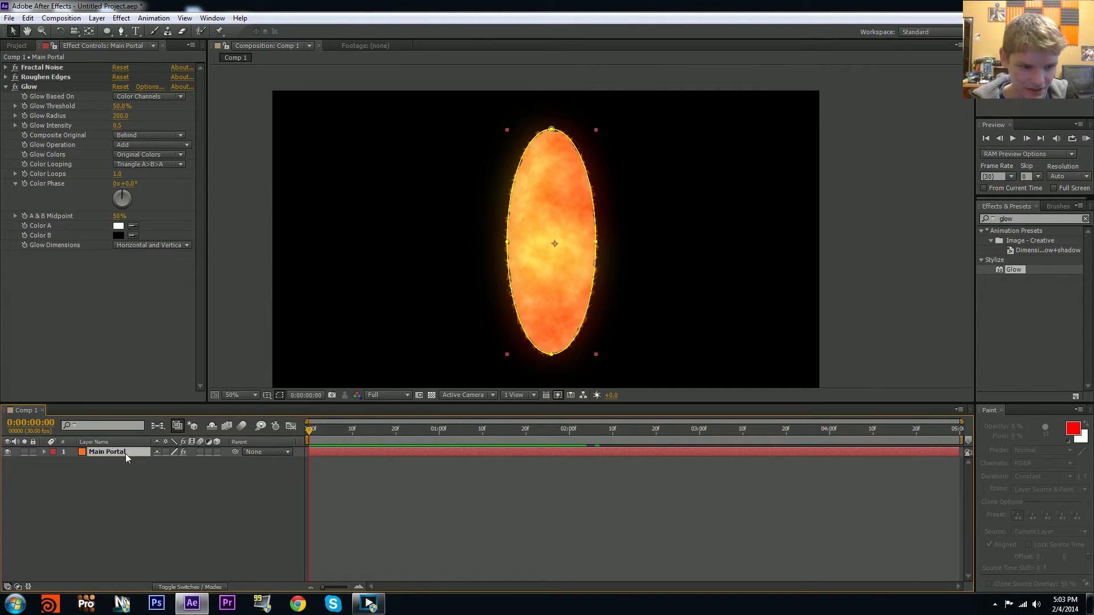
click(51, 453)
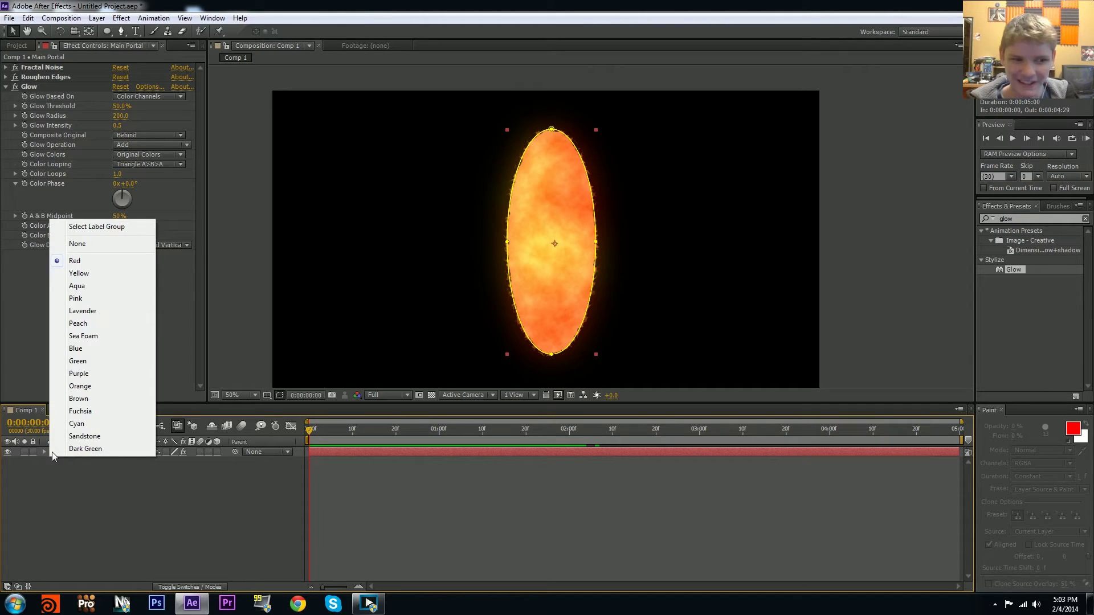
click(80, 386)
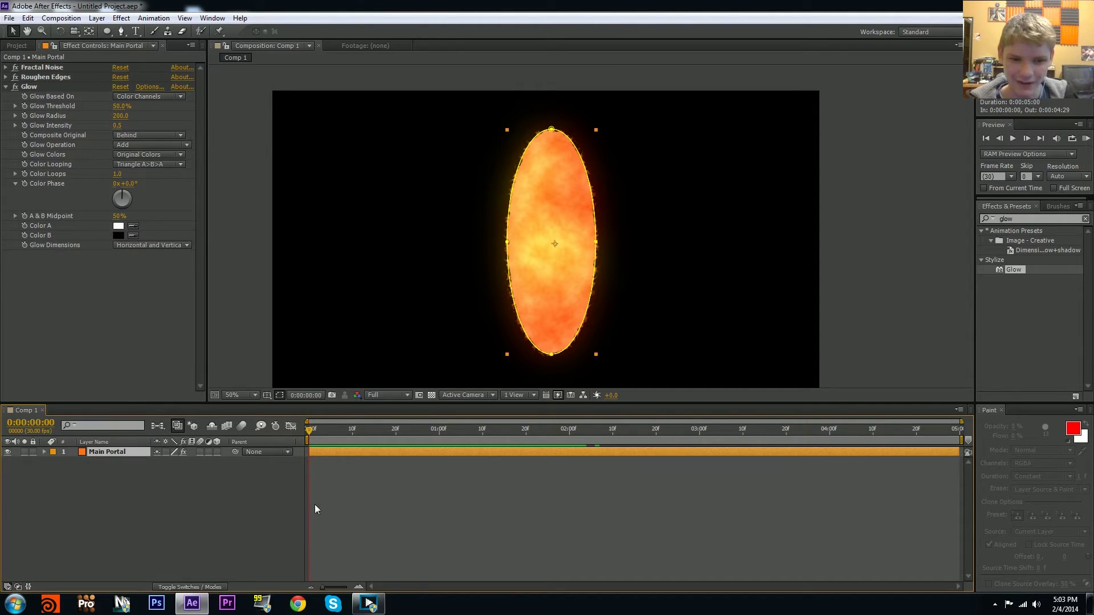
- Duplicate the Main Portal layer and rename the copy Outer Ring
key(ctrl+d)
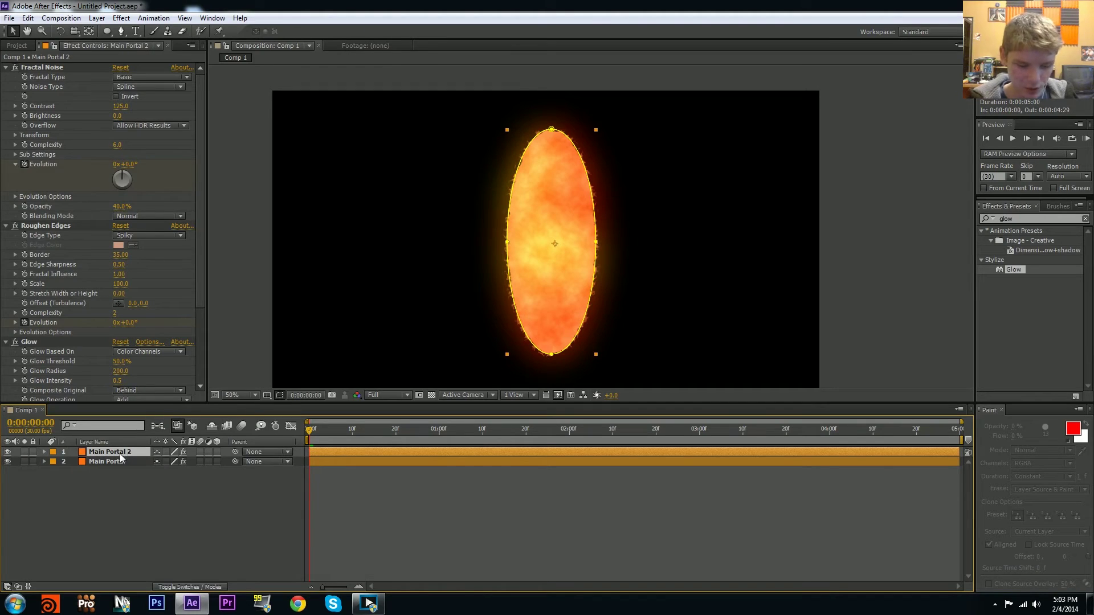
text(Outer Ring)
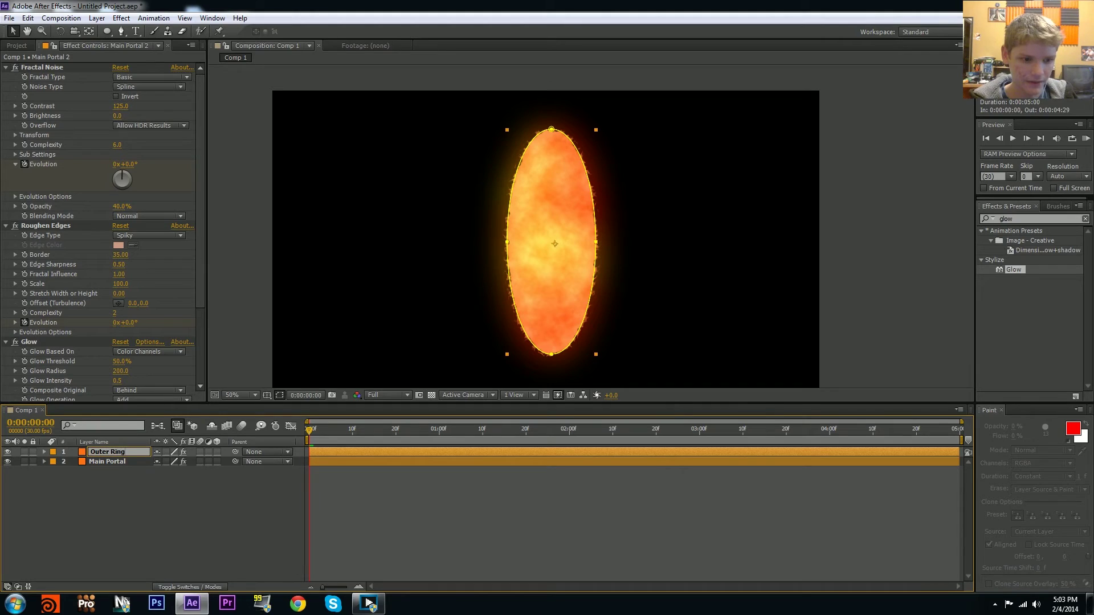
key(Return)
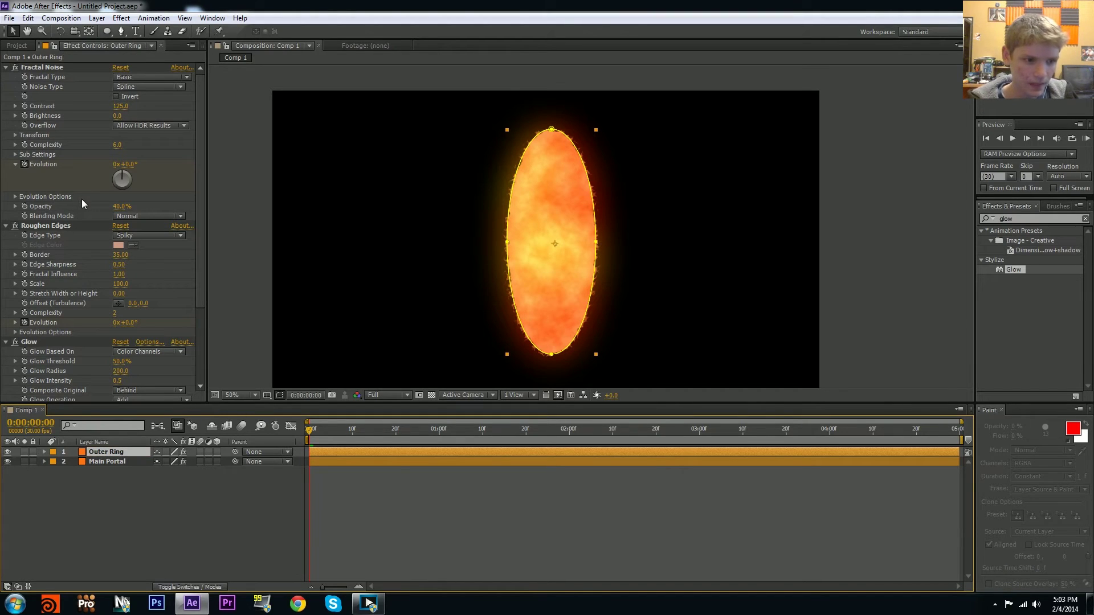
- Collapse and disable Fractal Noise, Roughen Edges and Glow on the Outer Ring layer, and inspect its deselected edges up close
click(6, 67)
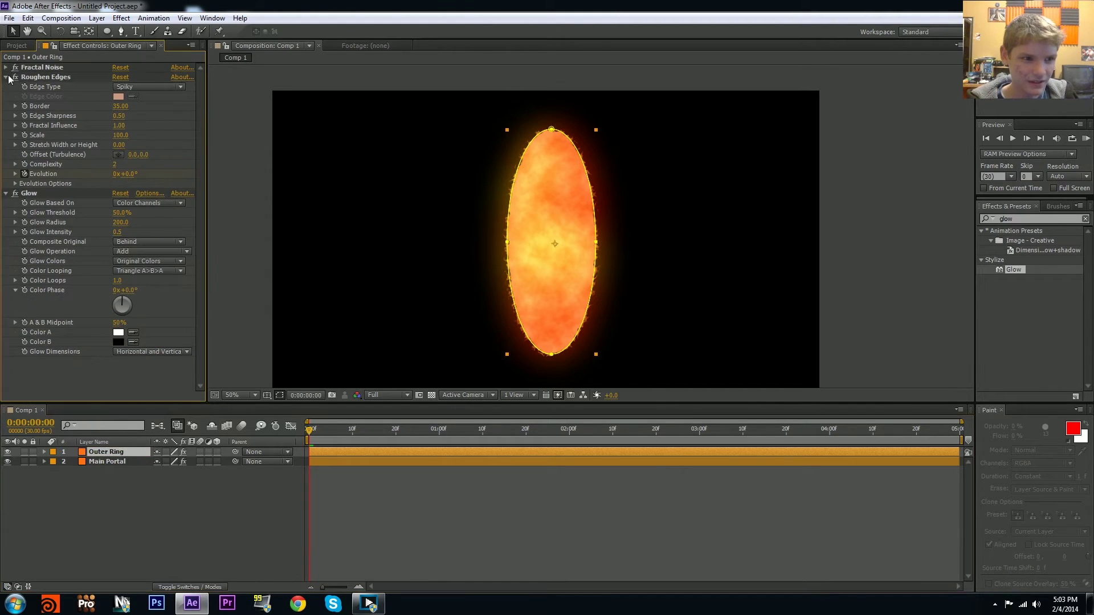
click(5, 76)
click(6, 87)
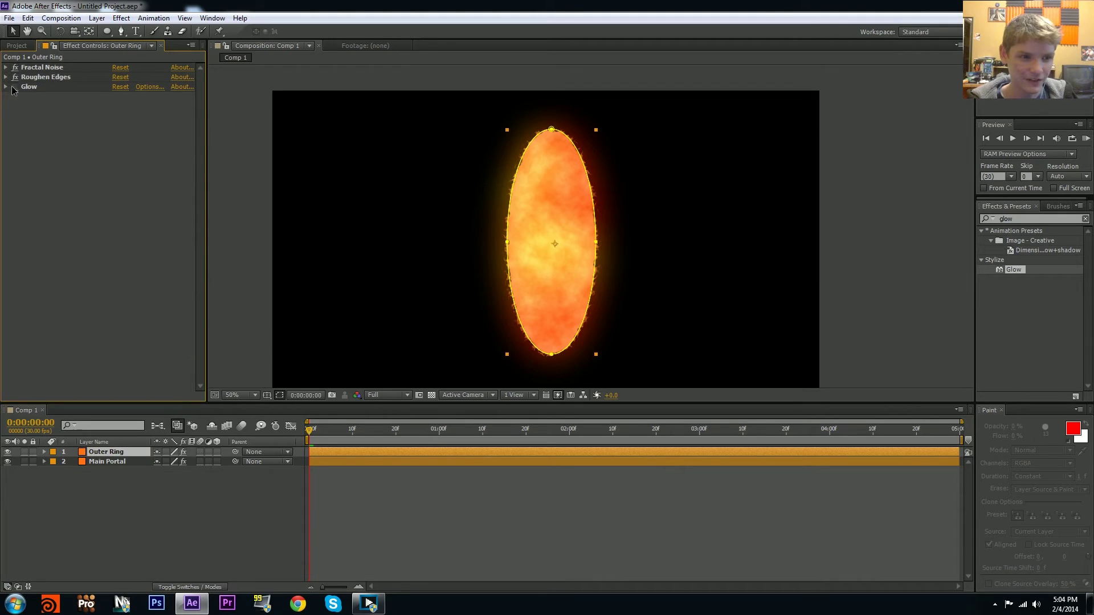
click(15, 86)
click(15, 67)
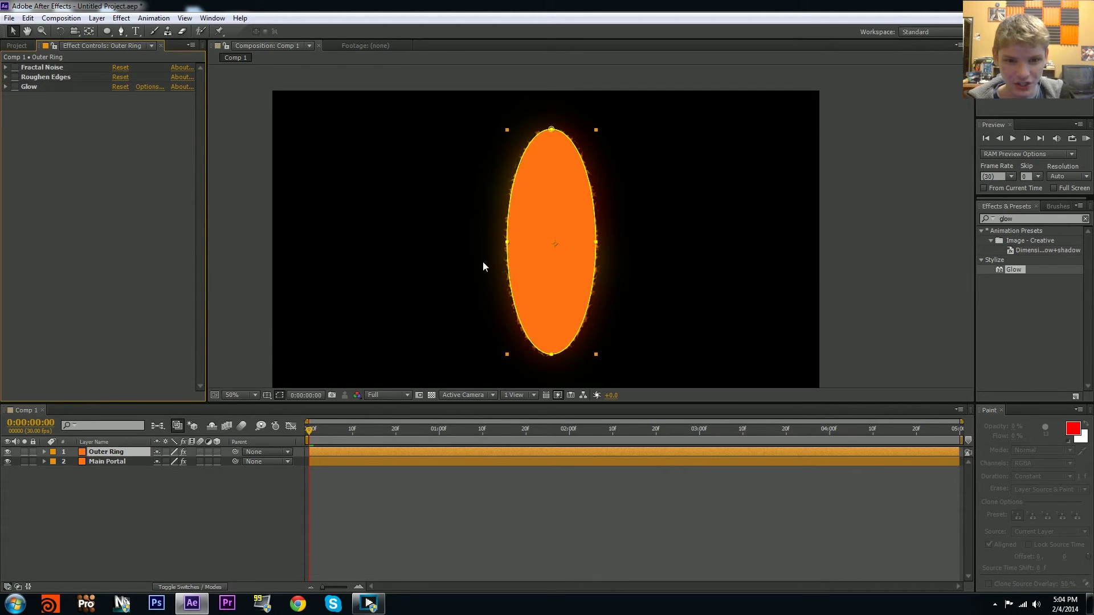
drag(552, 293, 526, 282)
scroll(621, 276, up, 2)
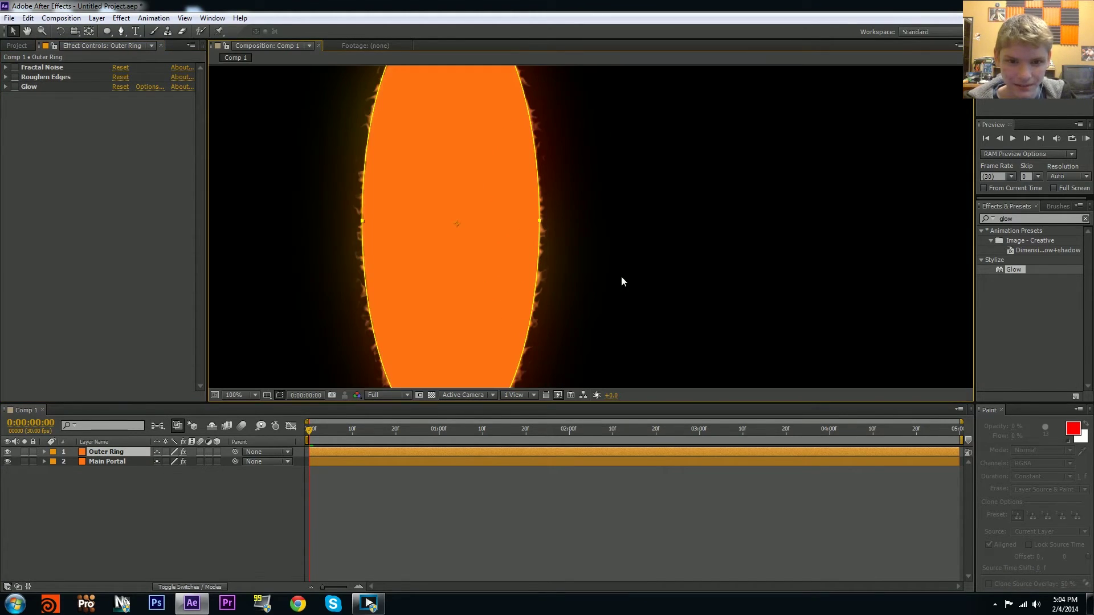
drag(395, 258, 423, 256)
click(691, 286)
scroll(422, 257, down, 2)
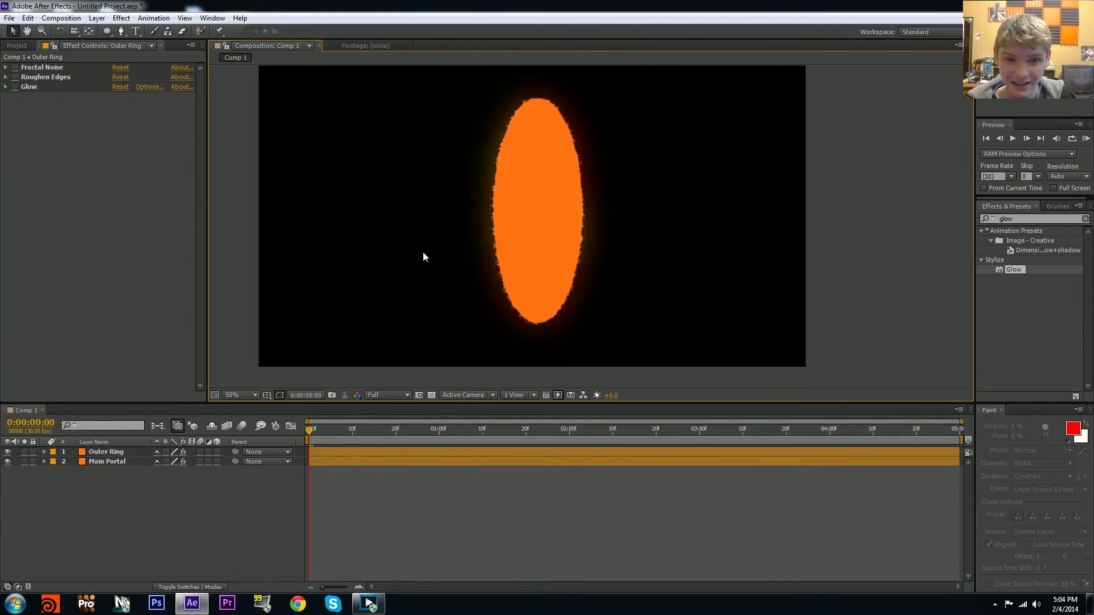
drag(591, 279, 560, 301)
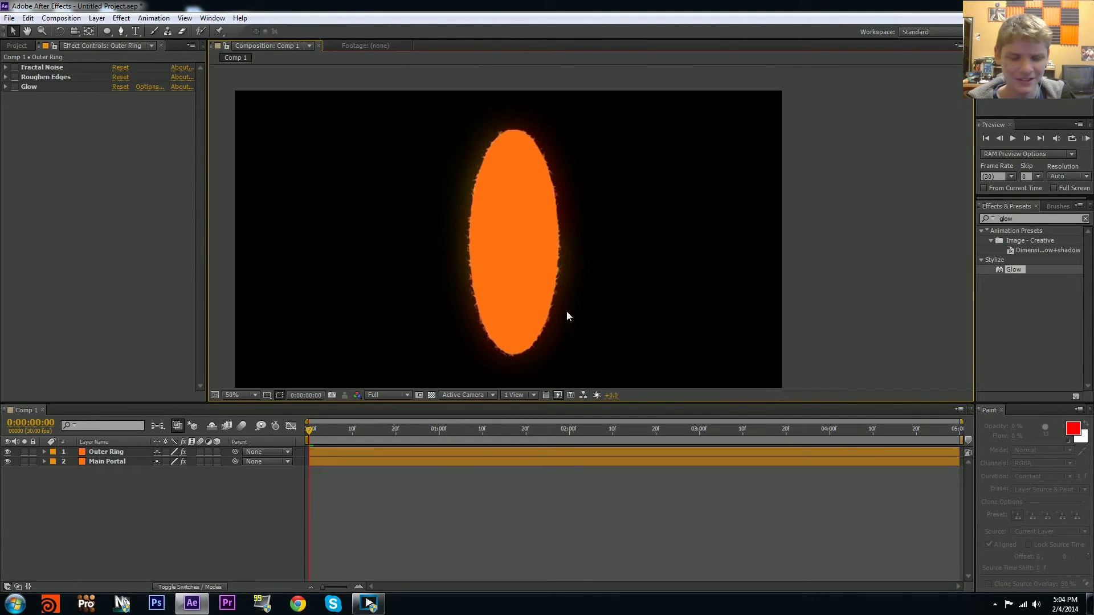
- Draw a second elliptical mask, about 325 by 985 px, inside the Outer Ring's existing mask and nudge it to center it
click(478, 449)
key(m)
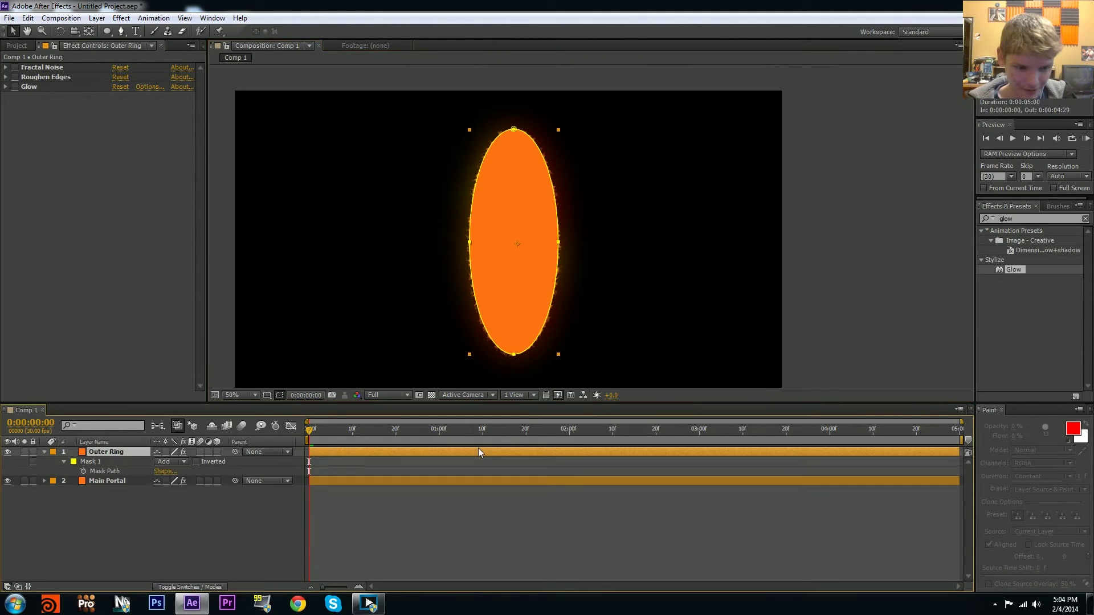
click(121, 31)
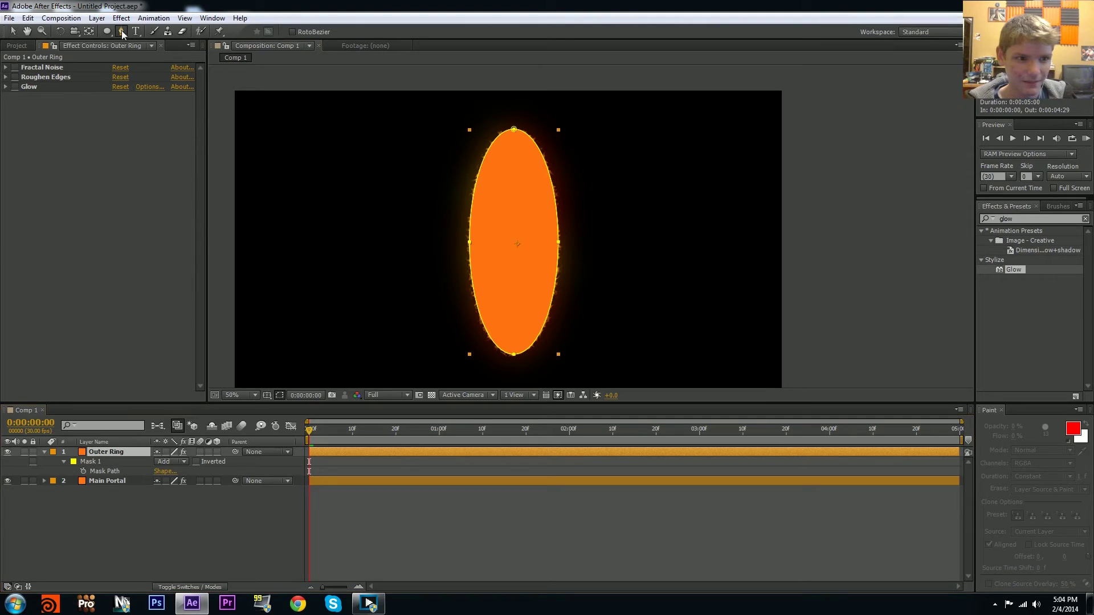
click(106, 31)
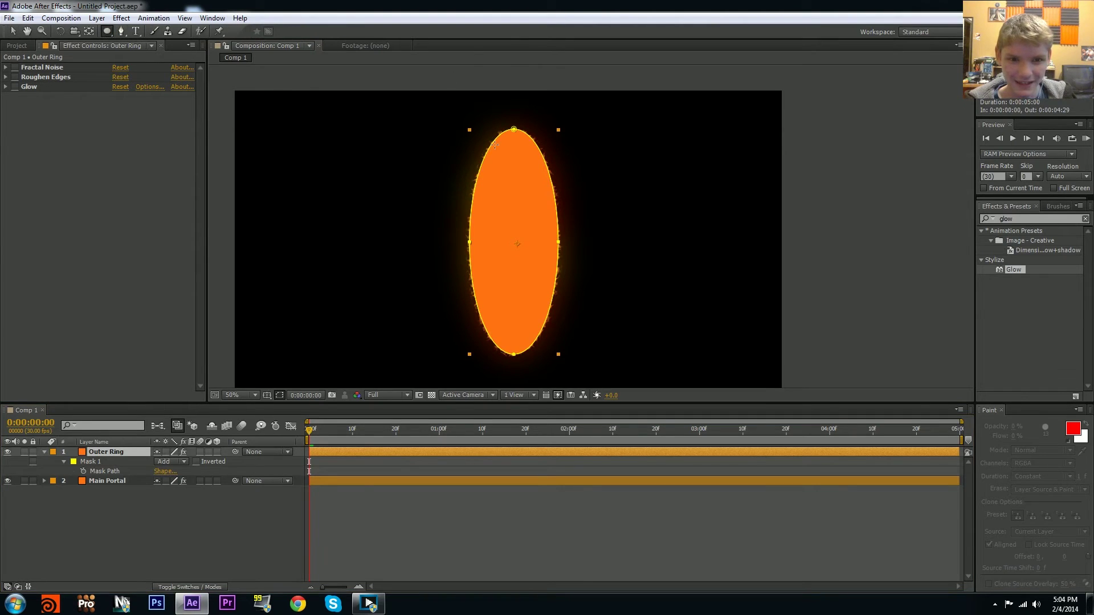
drag(477, 139, 548, 347)
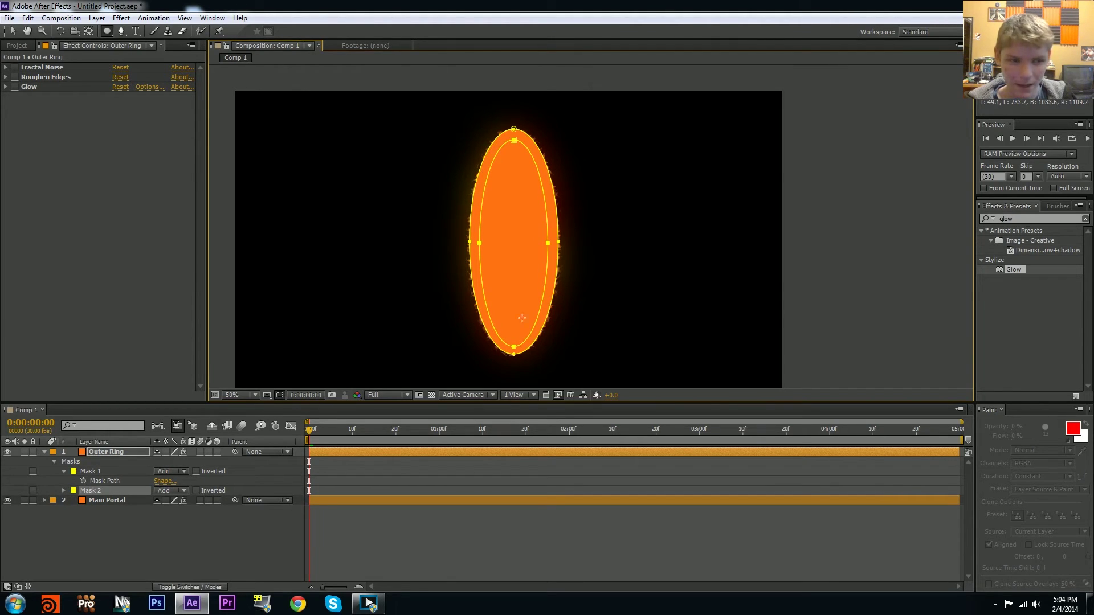
click(13, 31)
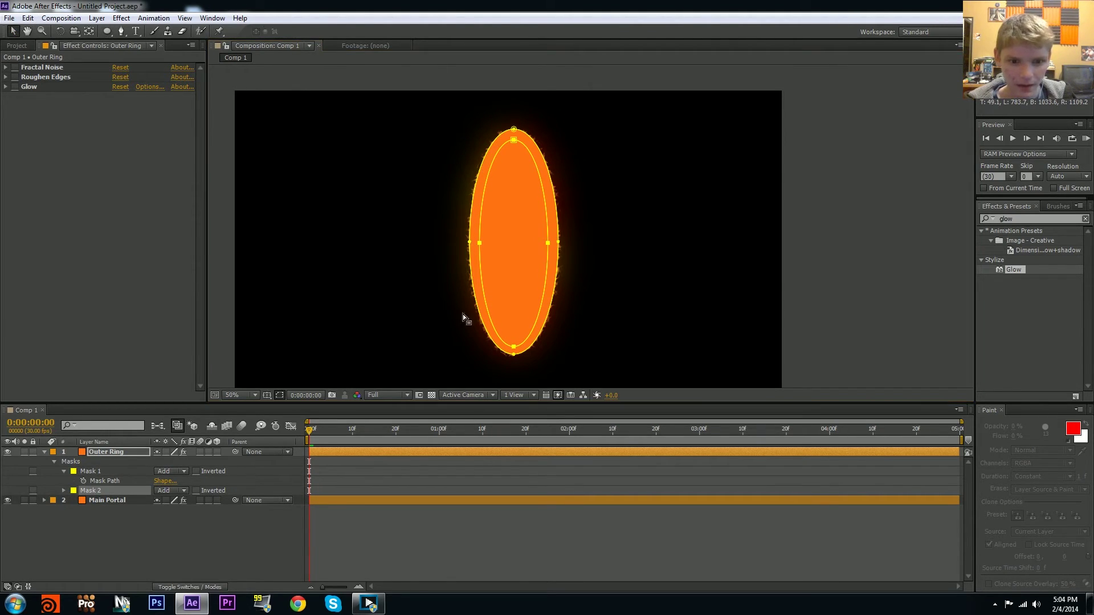
drag(513, 349, 515, 349)
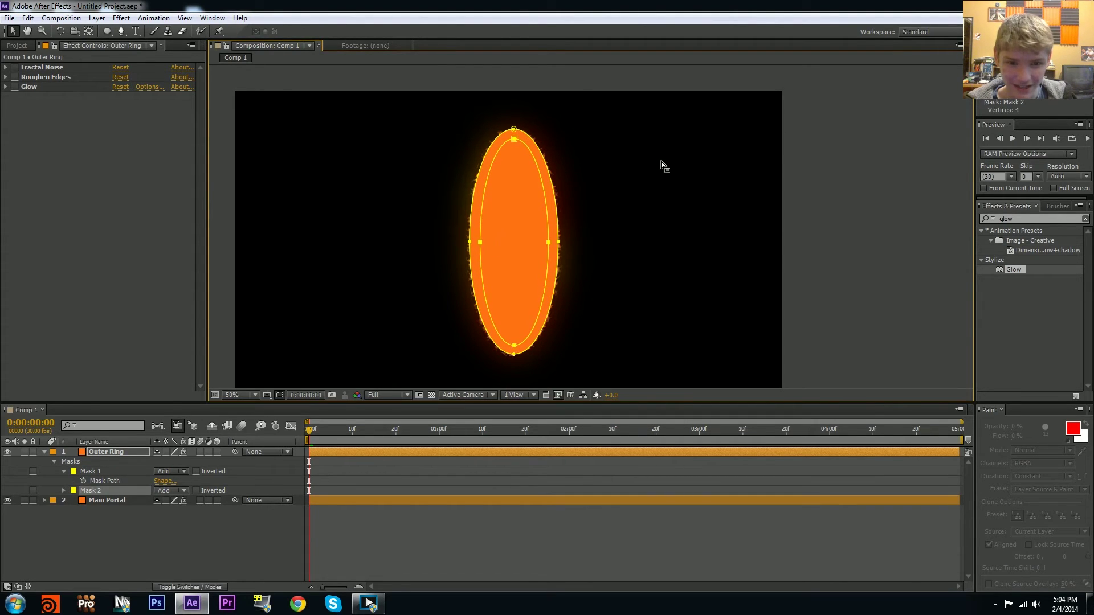
- Set the Outer Ring's inner mask, Mask 2, to Subtract and deselect the layer
drag(573, 250, 631, 233)
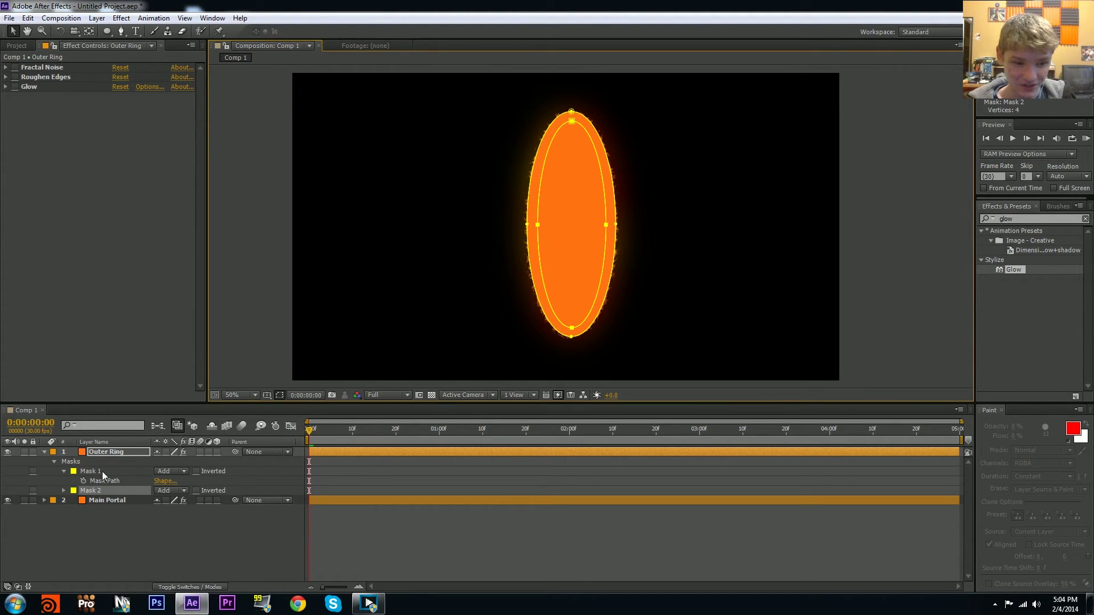
click(170, 491)
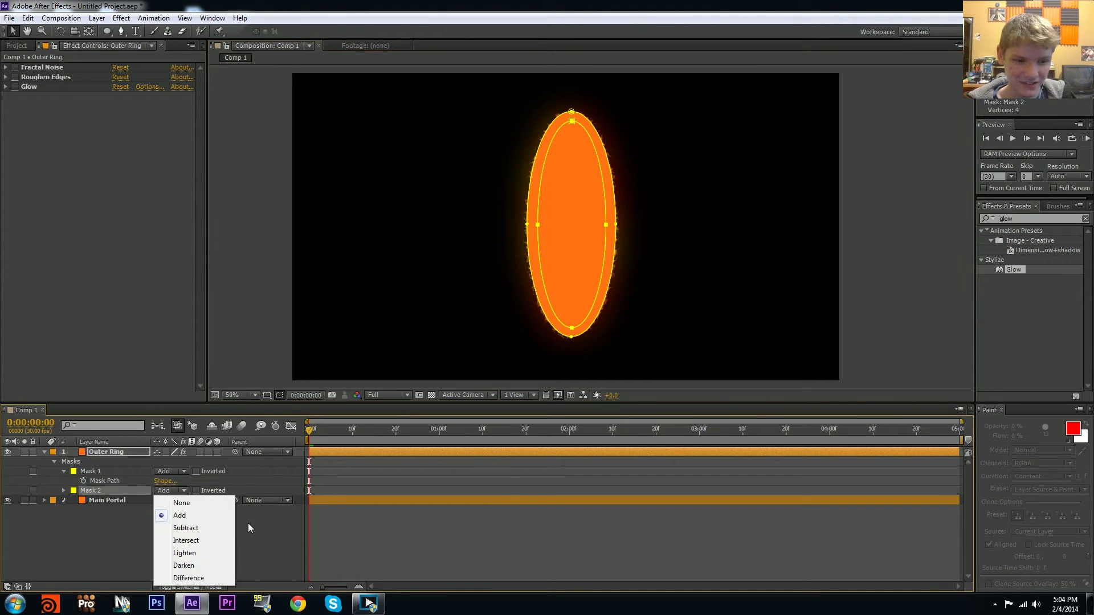
click(217, 525)
click(369, 538)
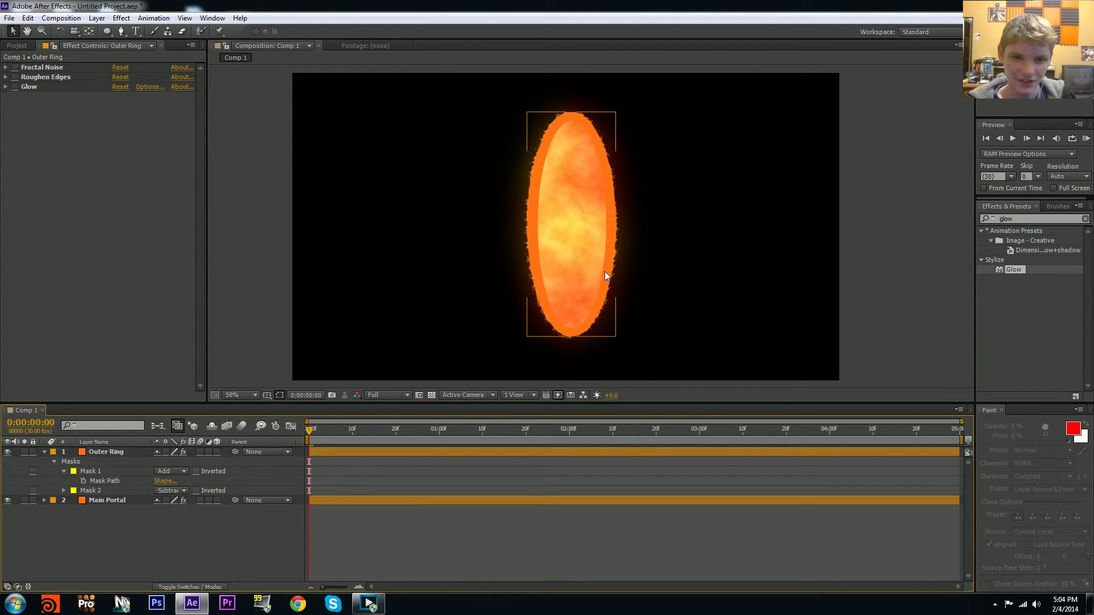
- Re-enable Fractal Noise, Roughen Edges and Glow on the Outer Ring layer, deselect it and check its edges up close
drag(604, 271, 665, 270)
scroll(665, 270, up, 4)
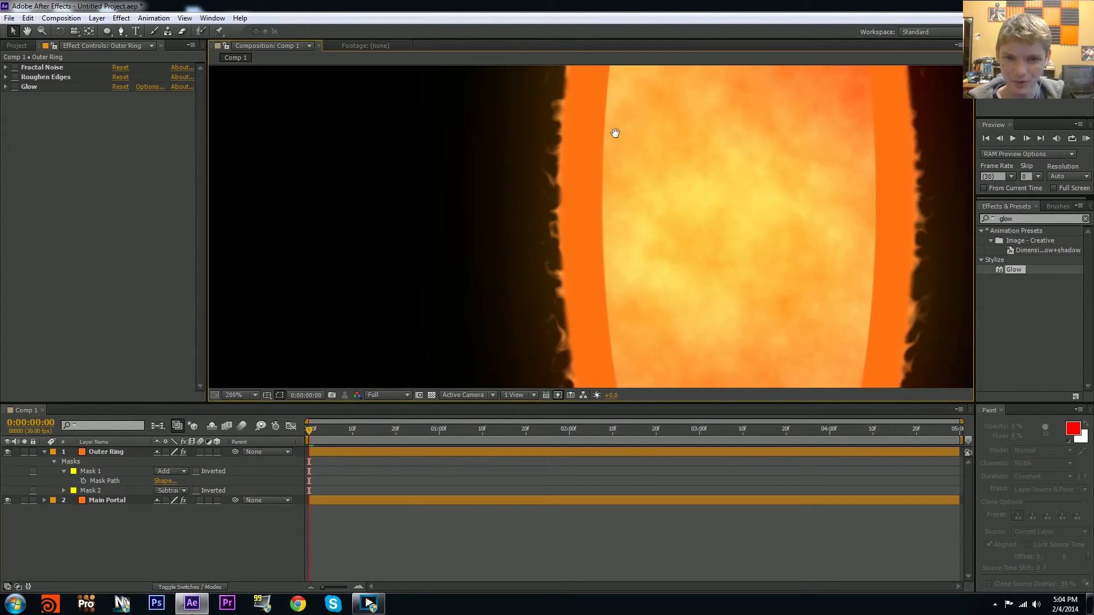
drag(613, 135, 496, 355)
scroll(349, 220, down, 4)
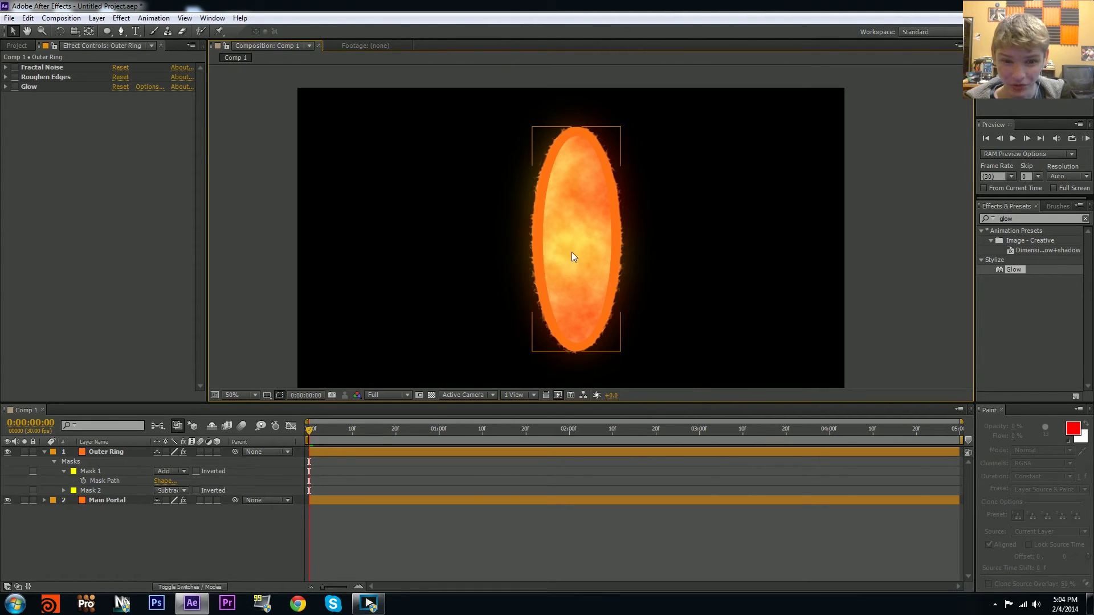
click(342, 449)
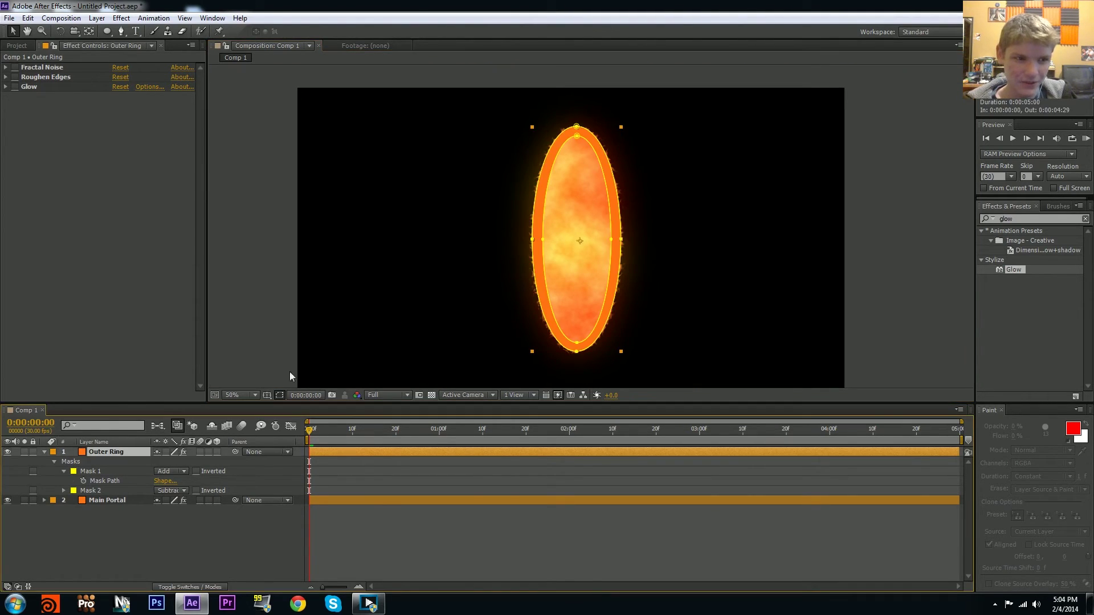
click(15, 67)
click(16, 77)
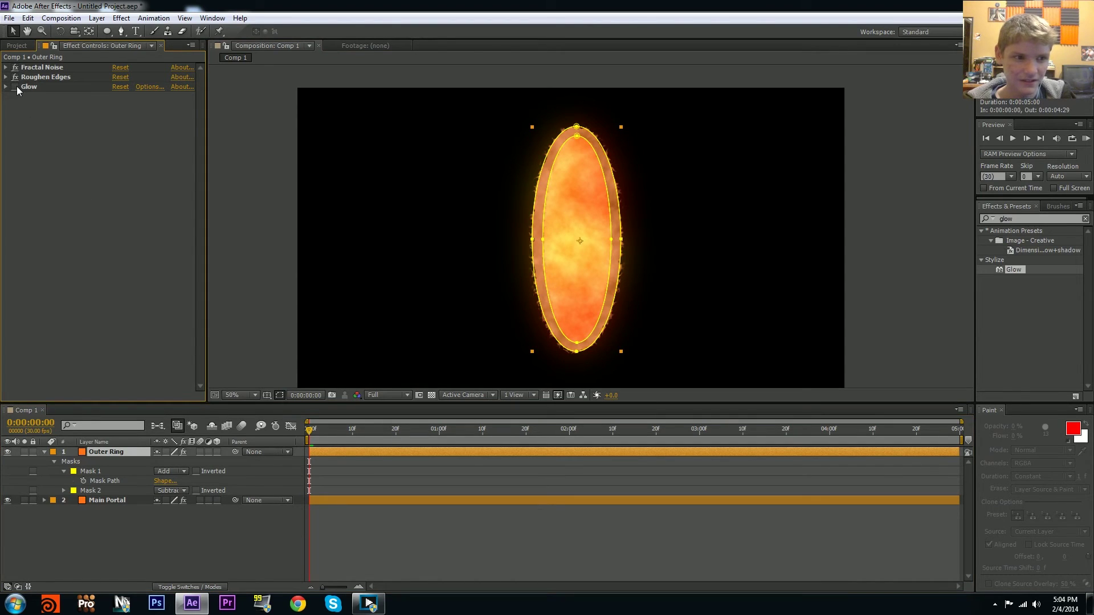
click(16, 87)
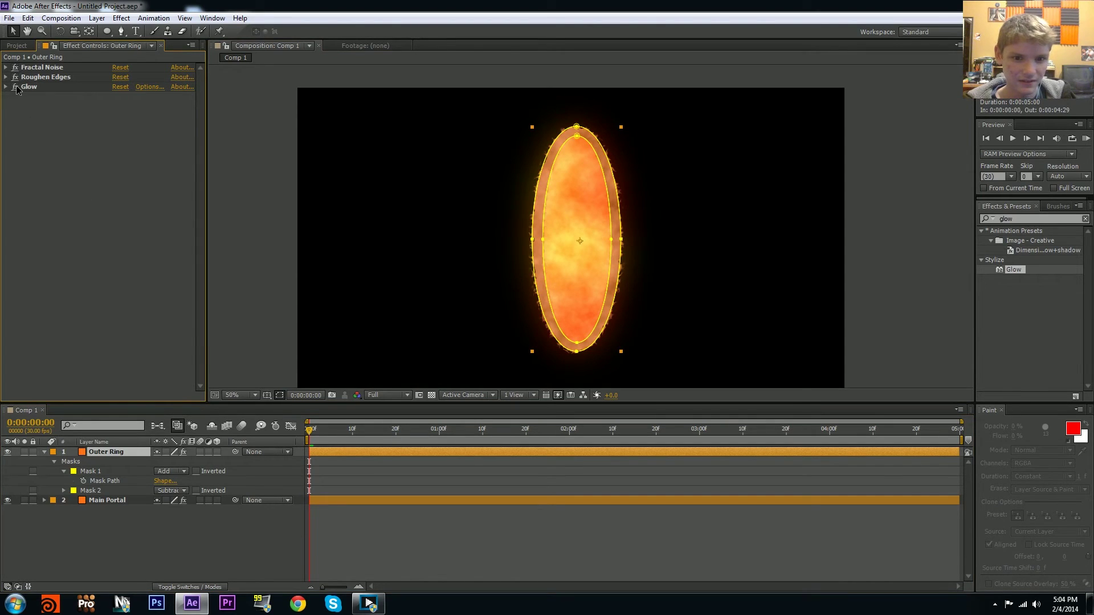
click(399, 574)
drag(447, 331, 403, 340)
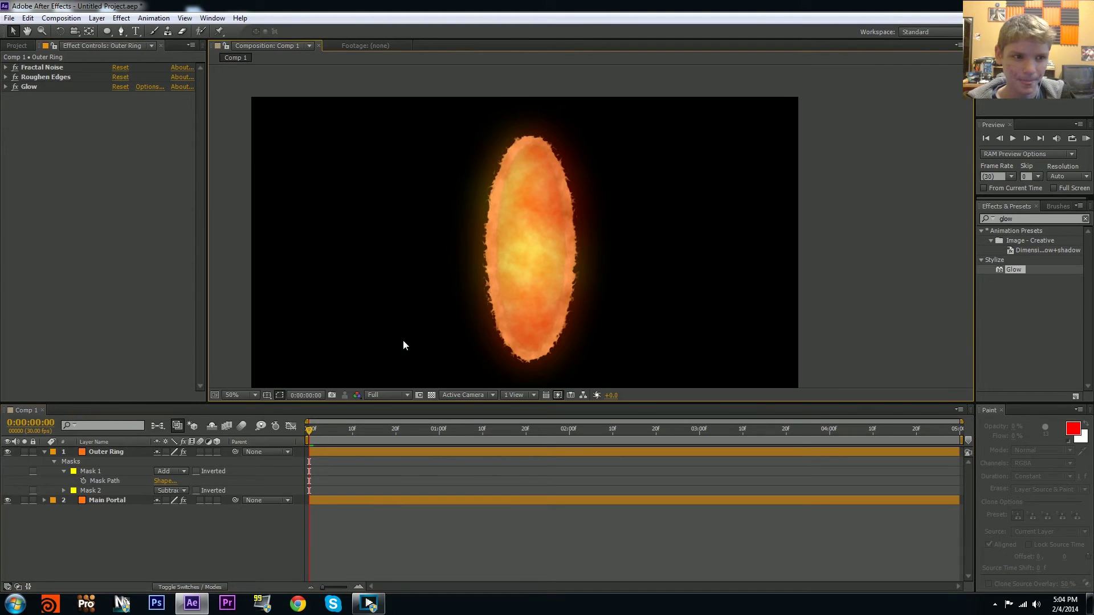
scroll(402, 340, up, 2)
scroll(402, 340, down, 1)
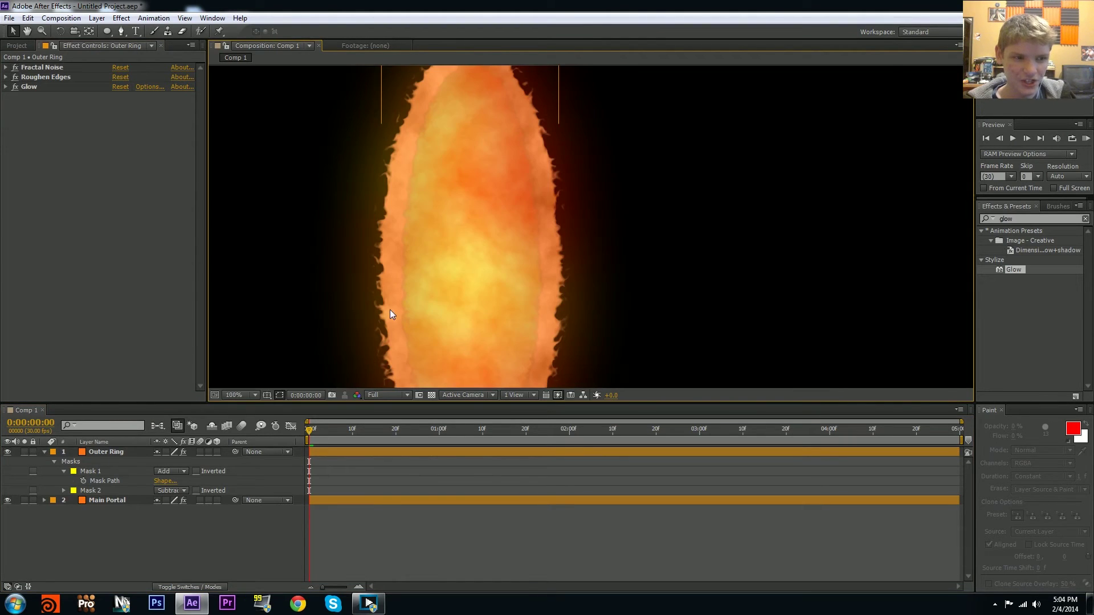
- Expand the Outer Ring's Glow effect and set its Glow Intensity to 0.8
click(36, 87)
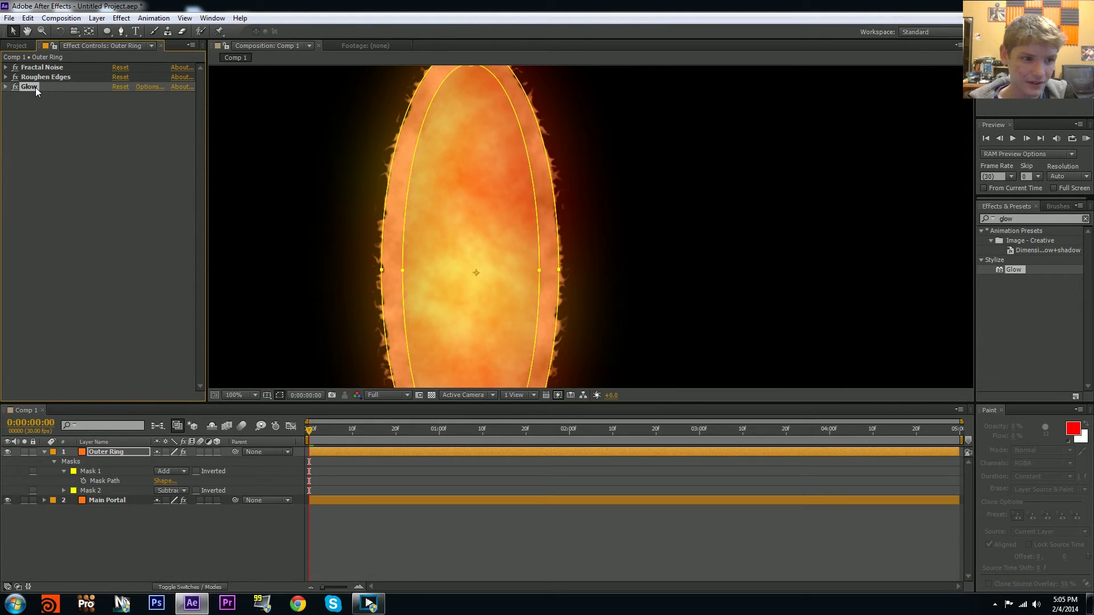
click(6, 87)
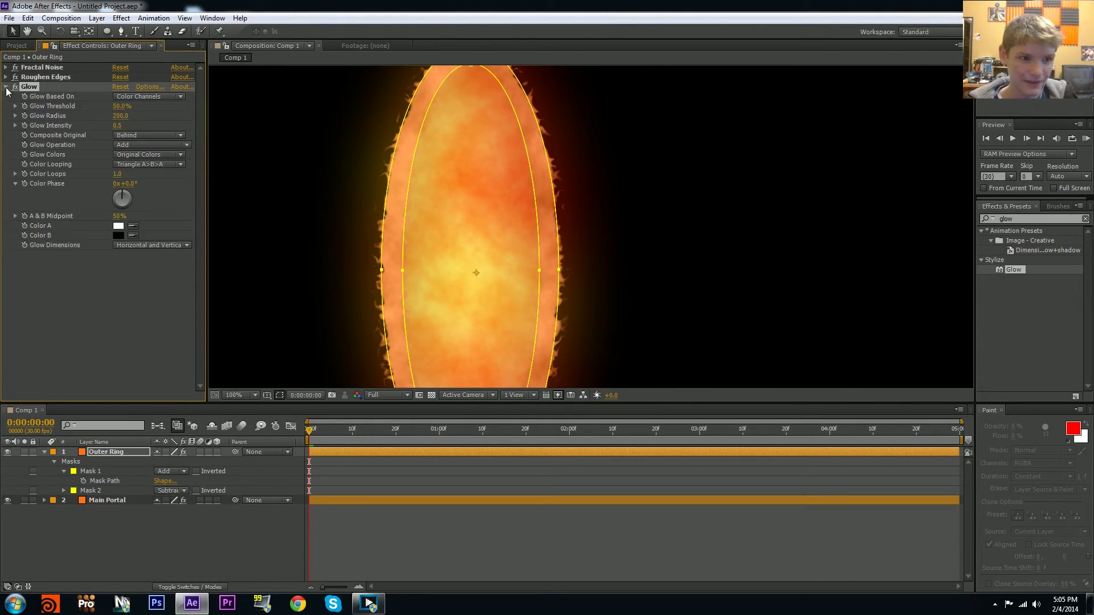
click(119, 124)
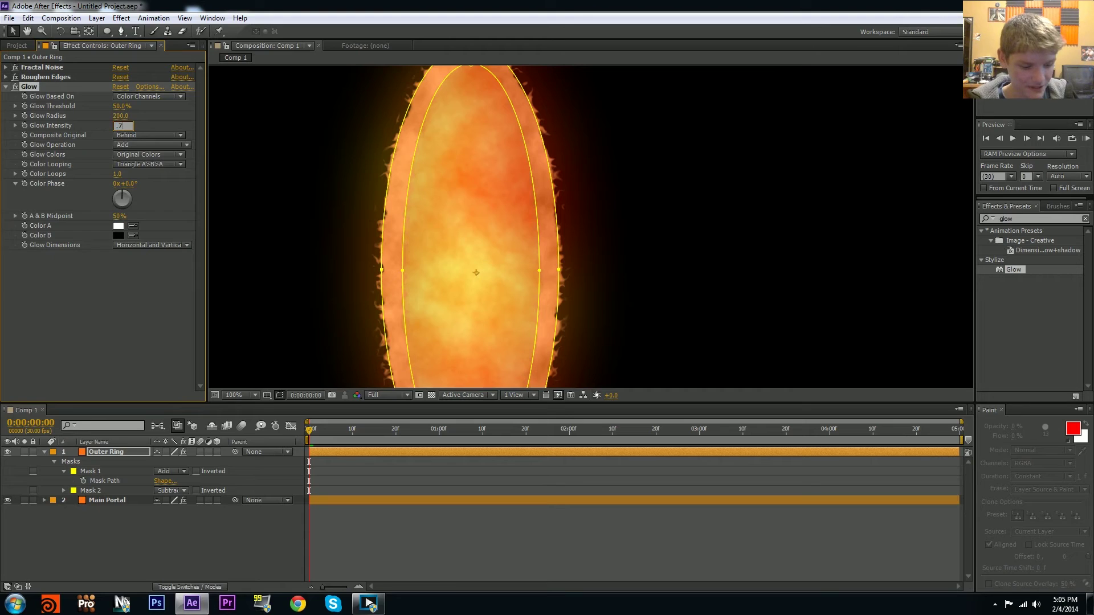
text(.7)
key(Return)
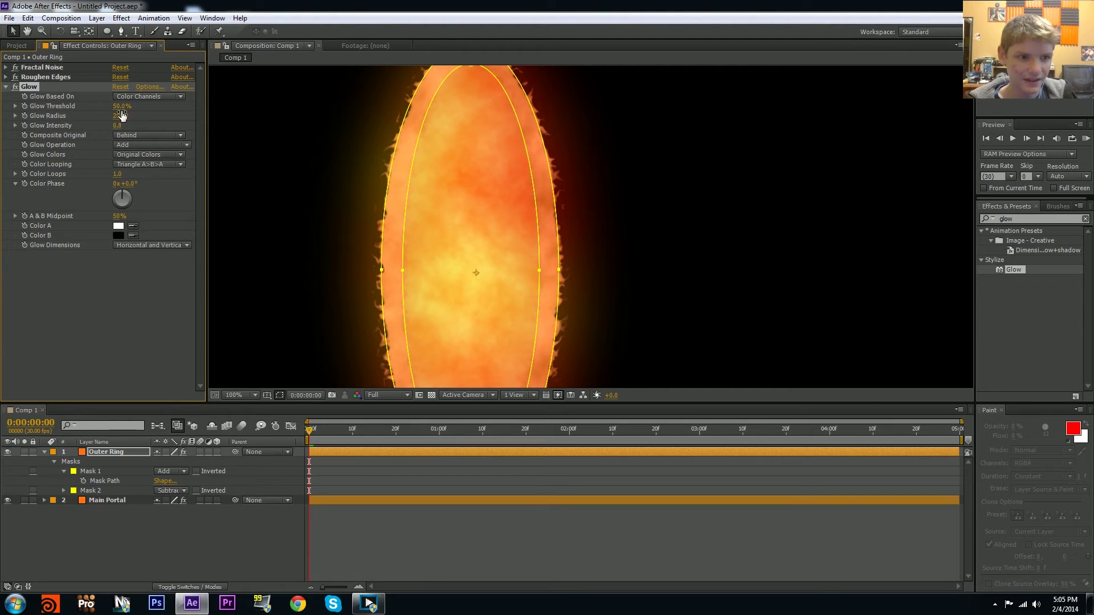
- Set the Outer Ring's Glow Radius to 70 and deselect the layer to check the look
click(120, 116)
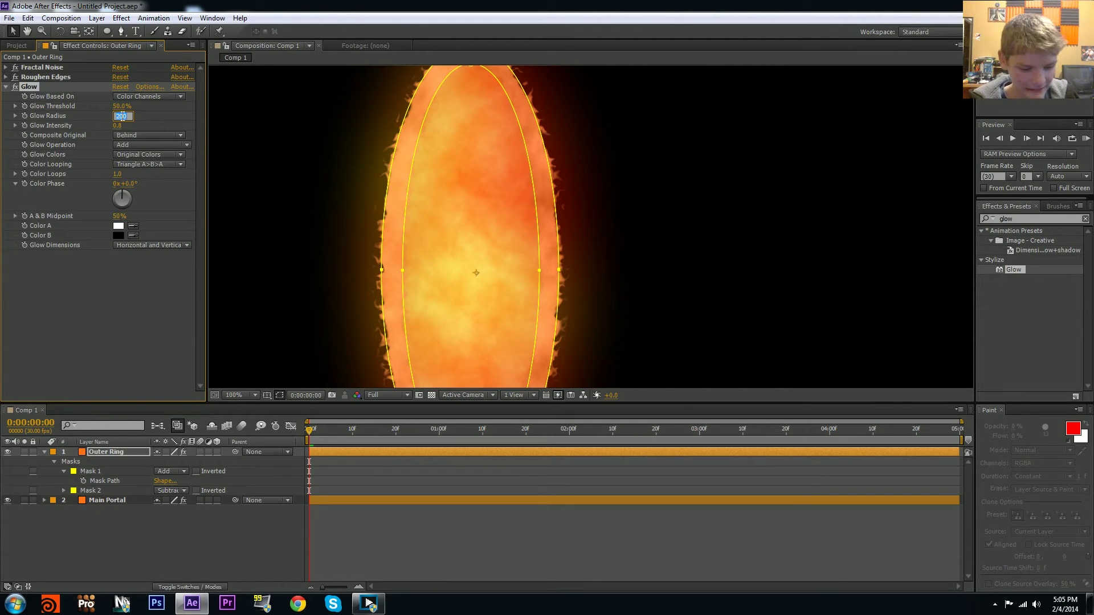
text(70)
key(Return)
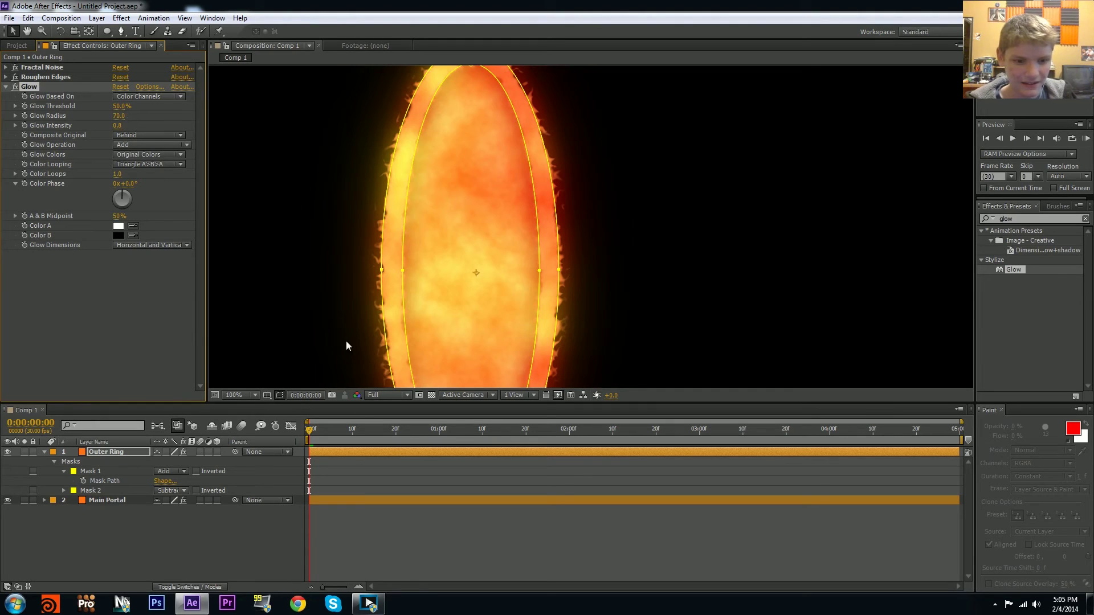
click(396, 555)
drag(376, 257, 367, 335)
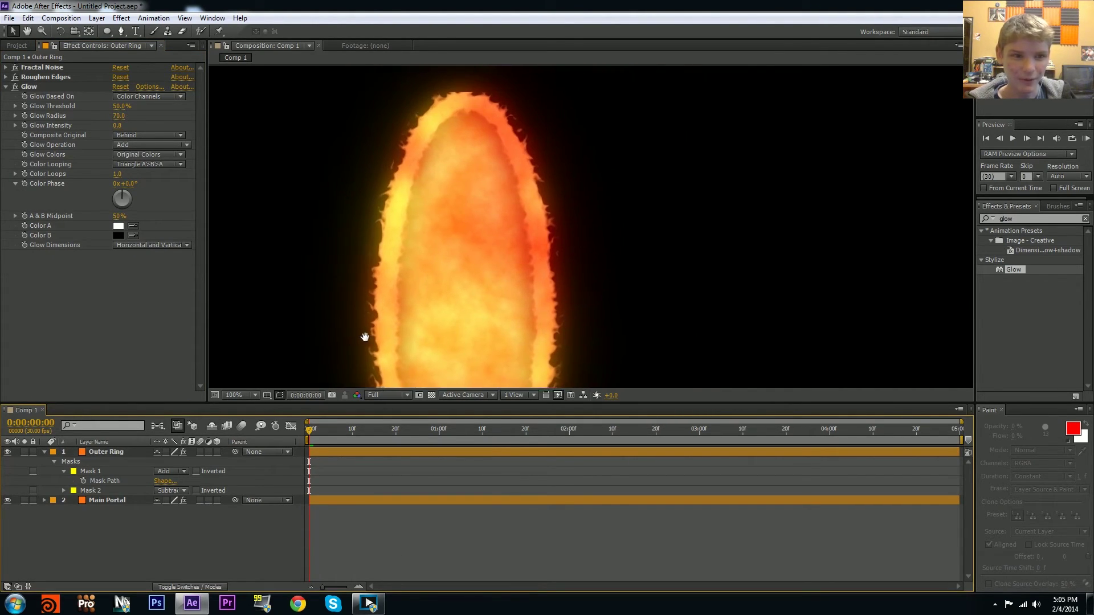
- Set the Outer Ring's Glow Radius to 90
click(119, 116)
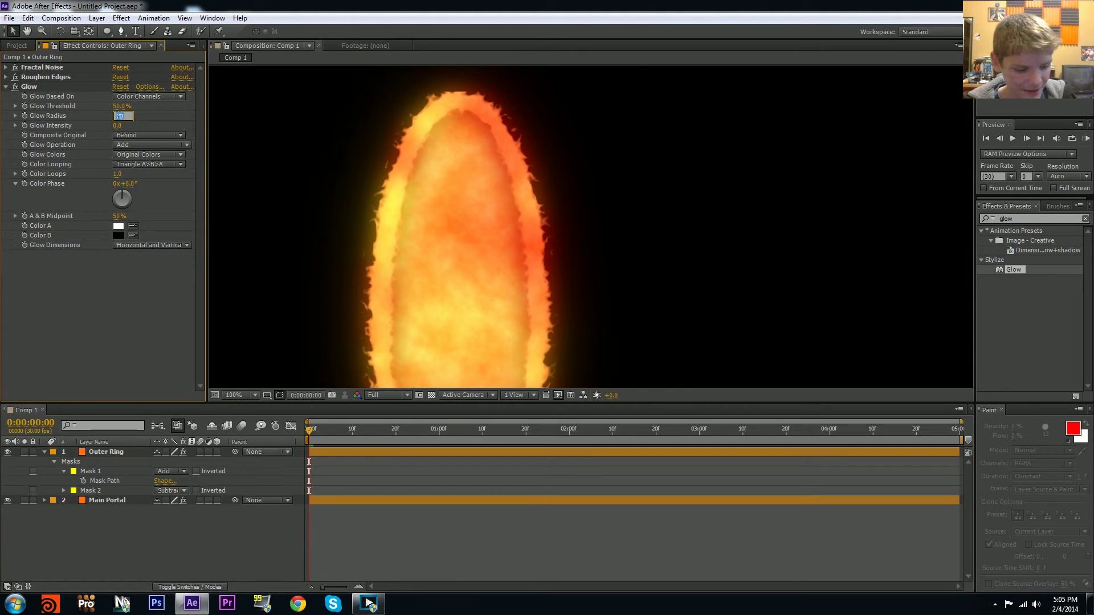
text(90)
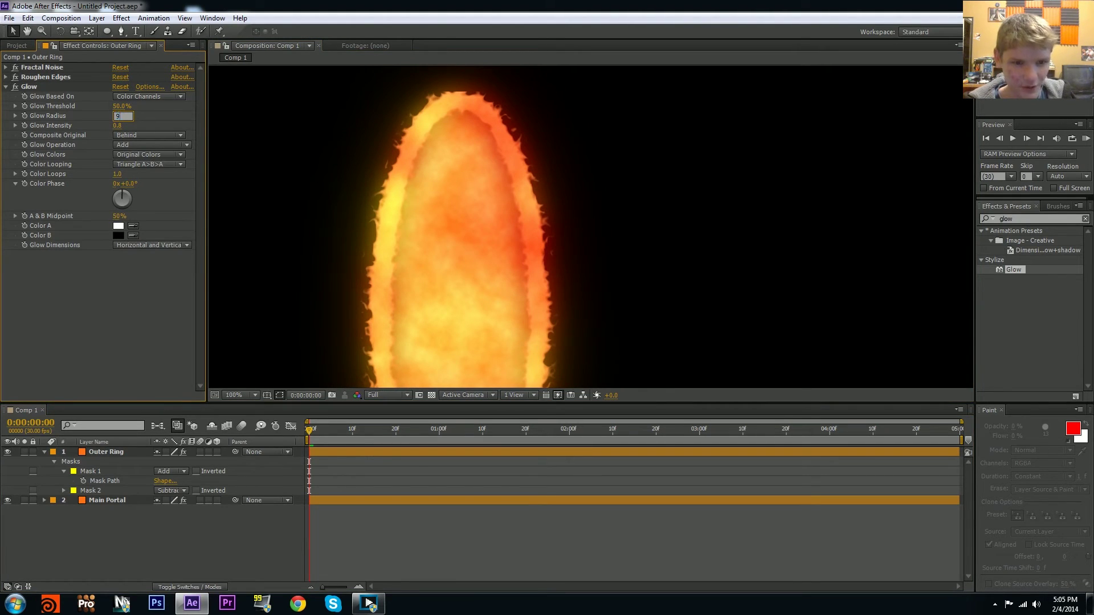
key(Return)
click(419, 552)
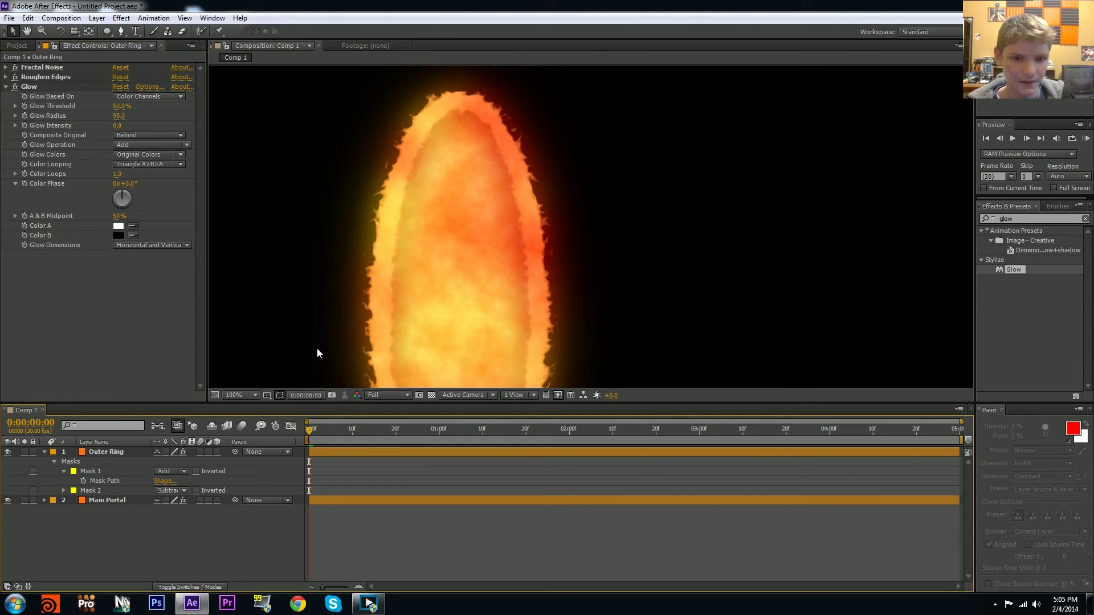
- Examine the ring's glow against the portal, both up close and with the whole composition in view
drag(317, 353, 402, 283)
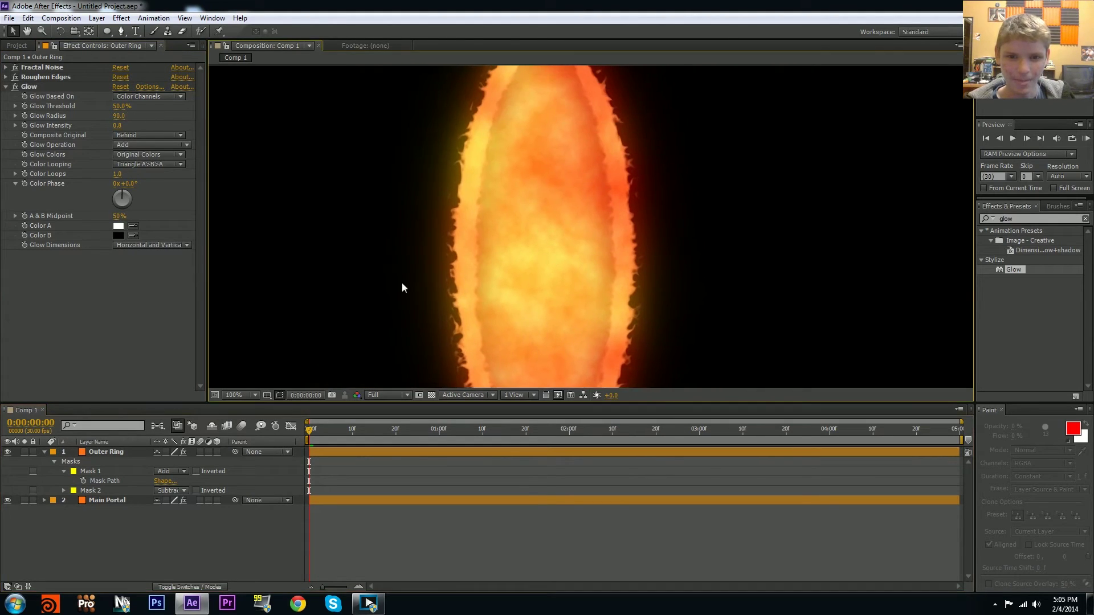
scroll(402, 280, down, 1)
click(556, 272)
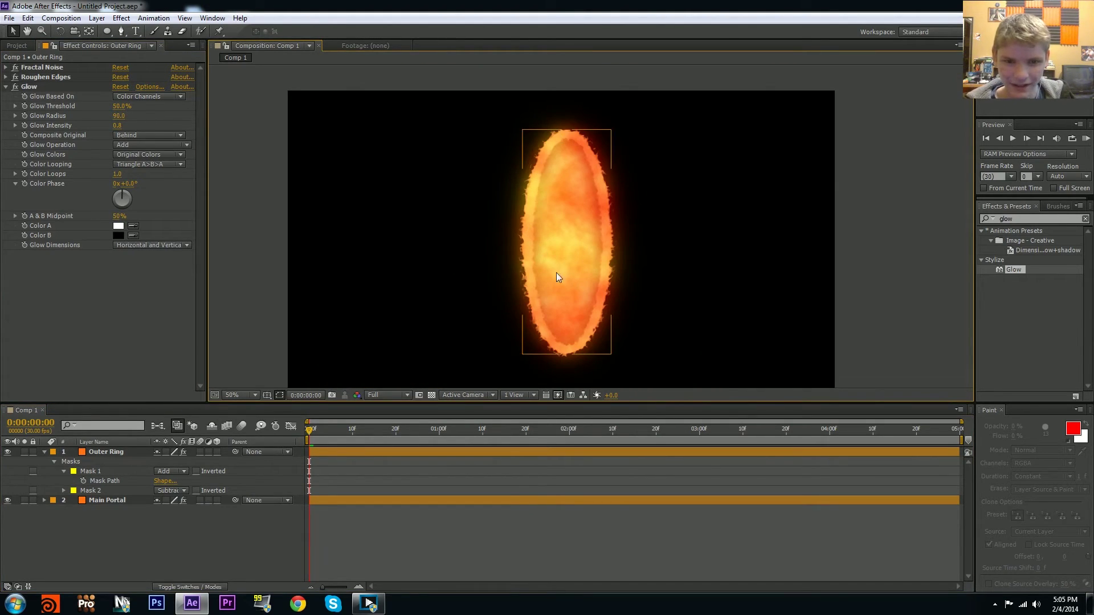
click(500, 251)
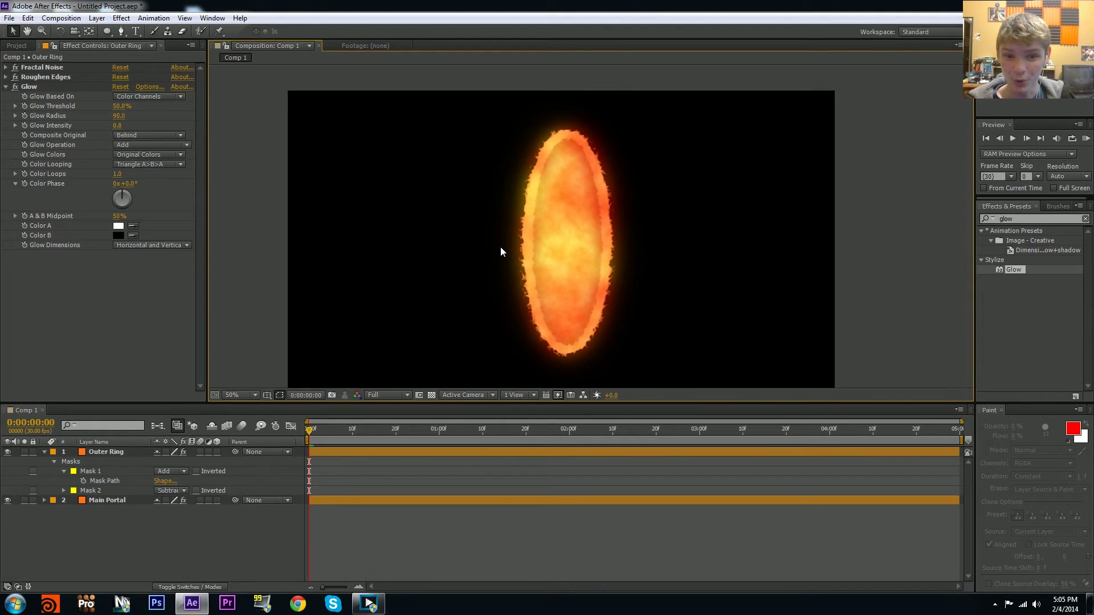
drag(510, 240, 477, 249)
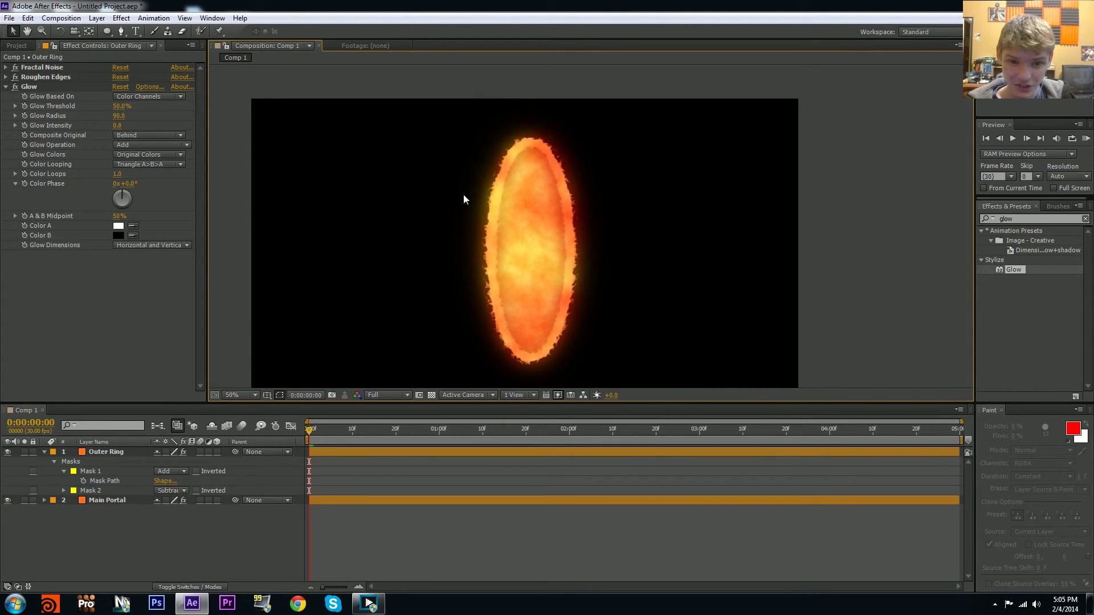
click(555, 332)
click(709, 277)
click(540, 307)
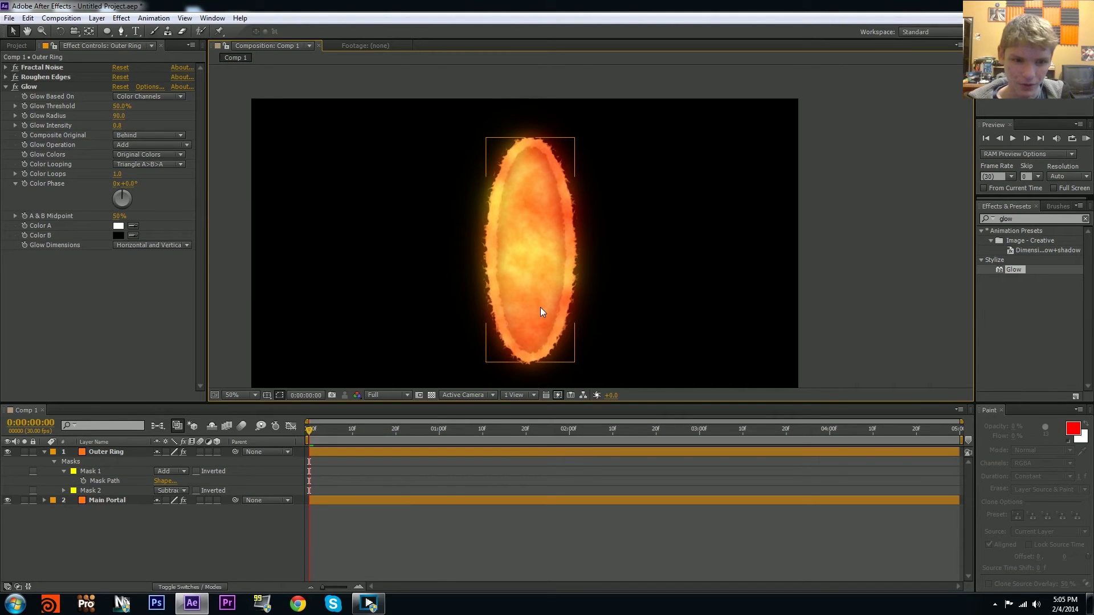
- Import the desktop image Tohm and Flappy.jpg into the project, uncovering the desktop for it and restoring the full-size window
drag(454, 5, 1093, 163)
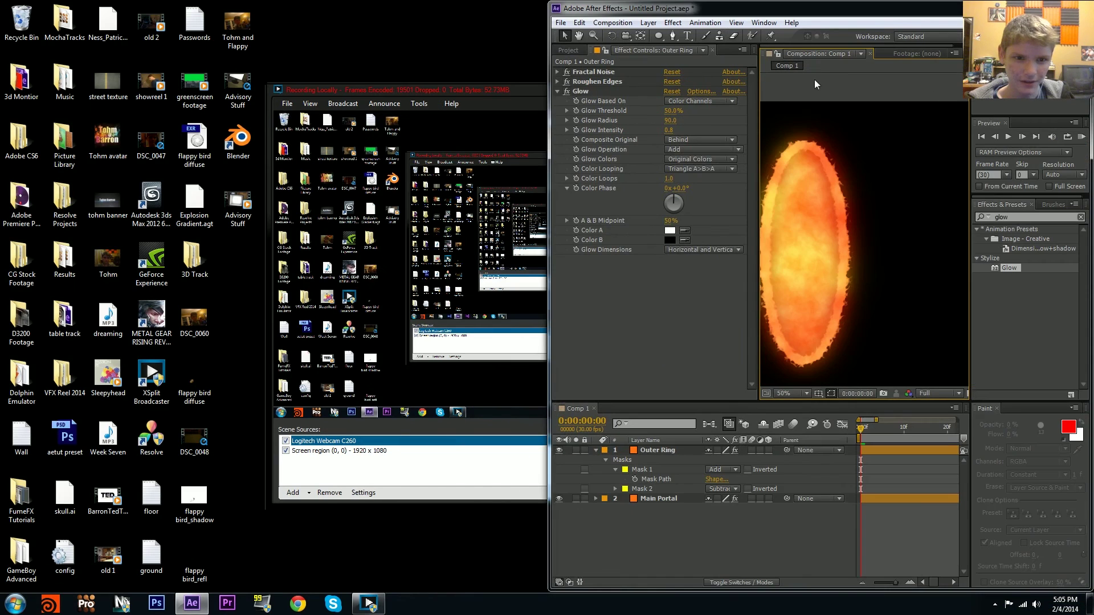
click(506, 91)
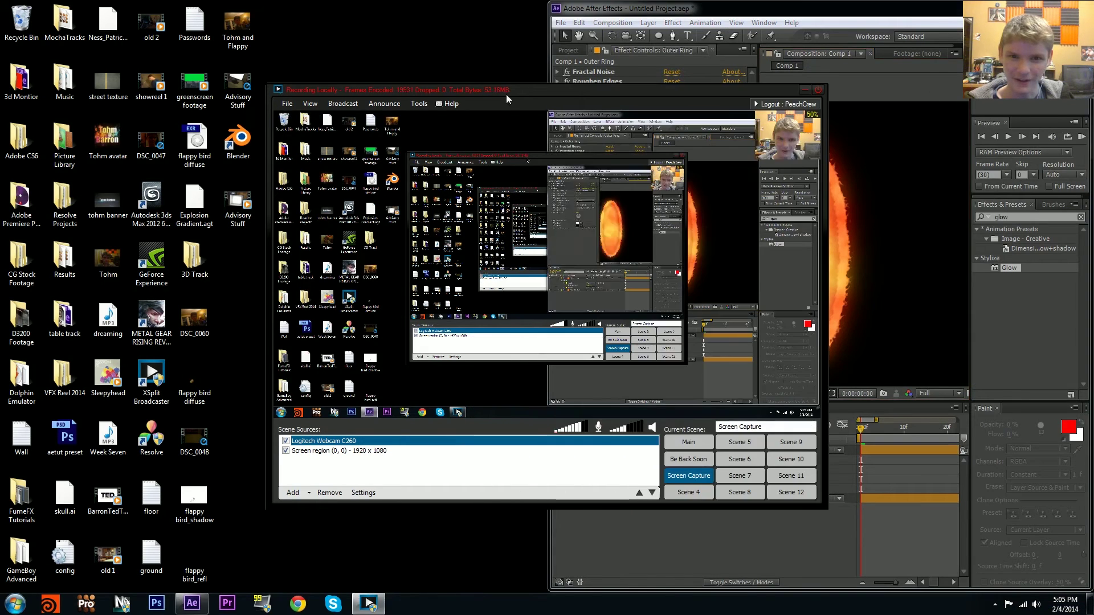
click(805, 89)
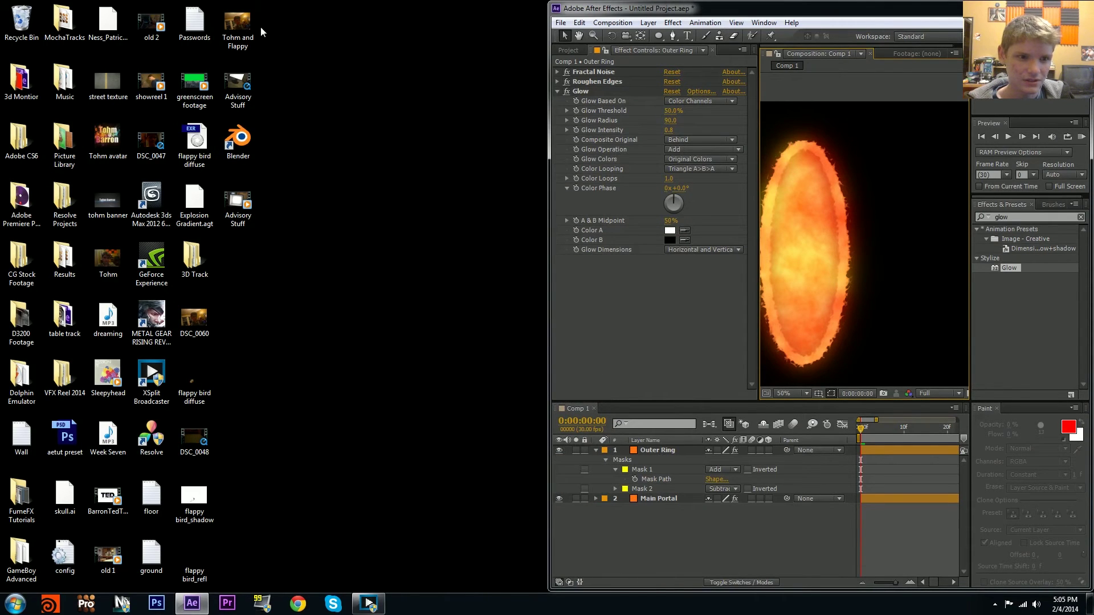
drag(258, 26, 684, 342)
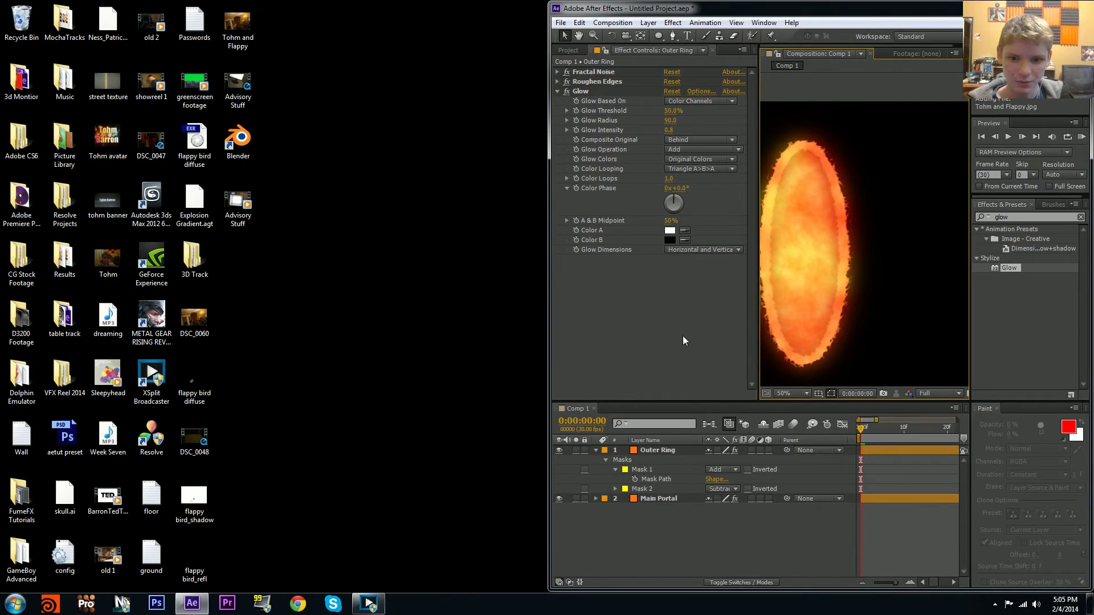
click(1053, 7)
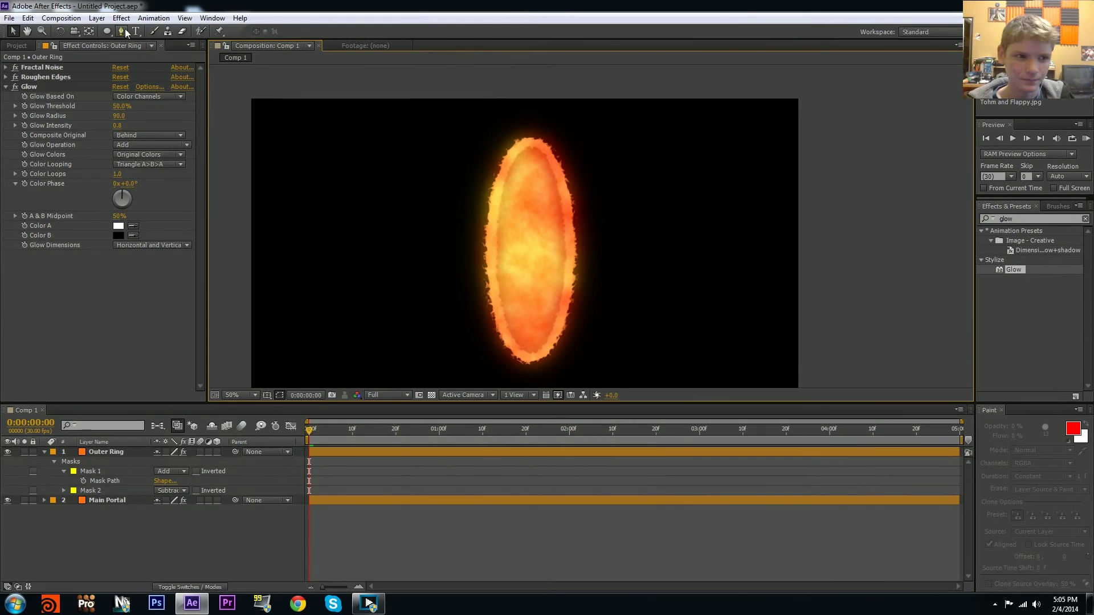
- Add Tohm and Flappy.jpg to Comp 1 and place its layer between Outer Ring and Main Portal
click(18, 44)
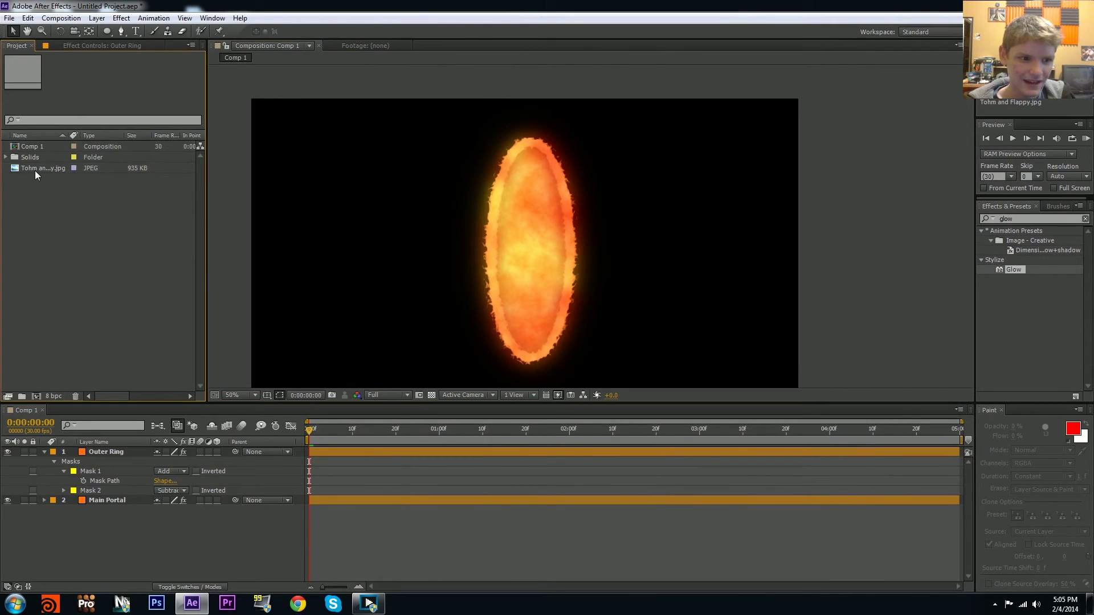
drag(35, 170, 328, 452)
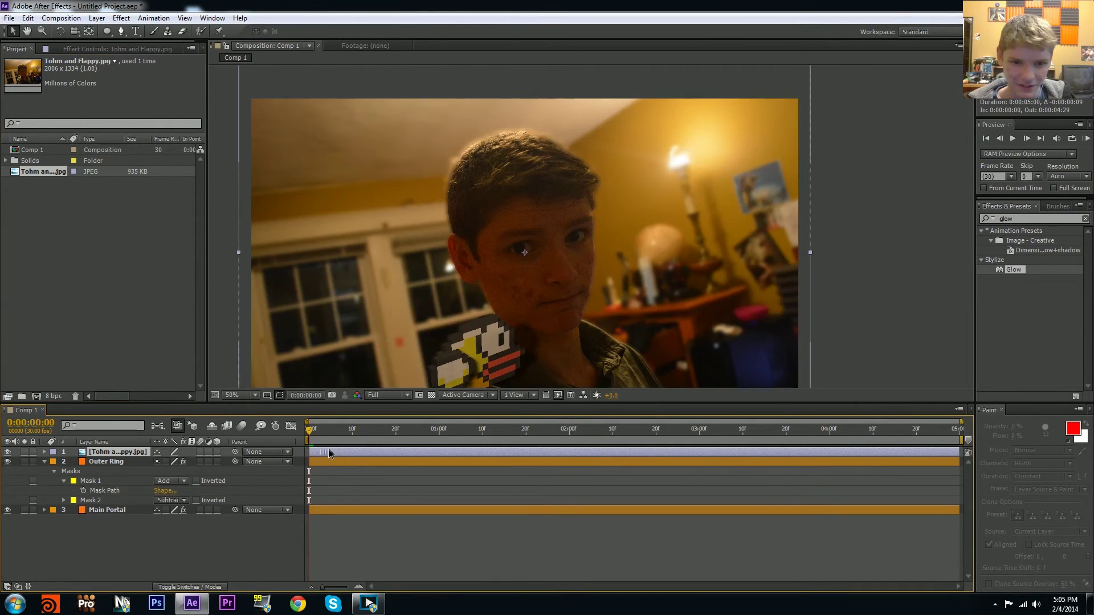
scroll(526, 281, up, 2)
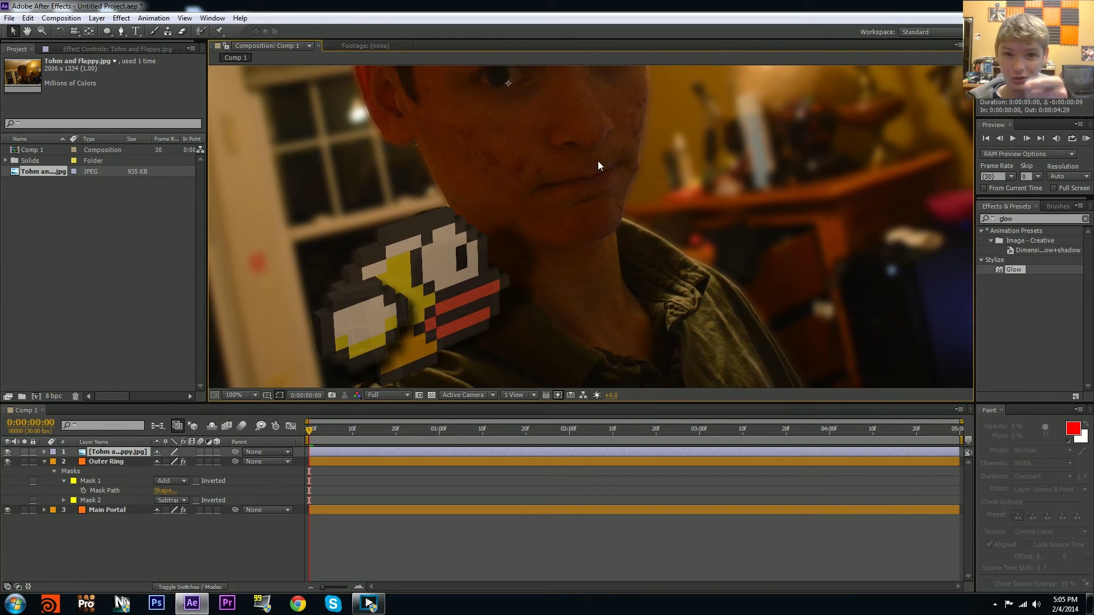
scroll(599, 165, down, 2)
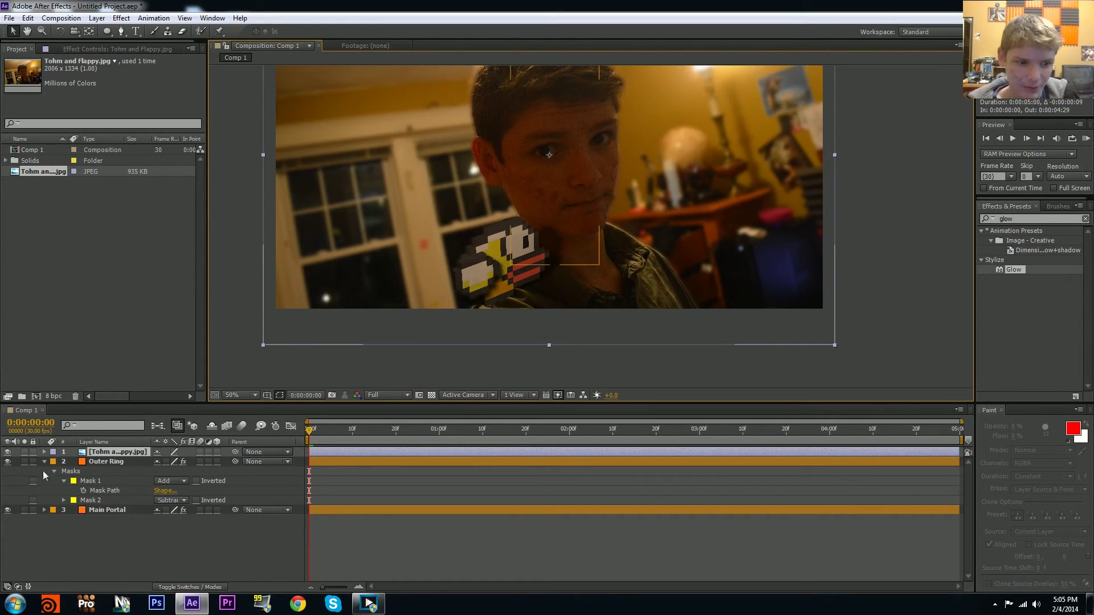
click(135, 482)
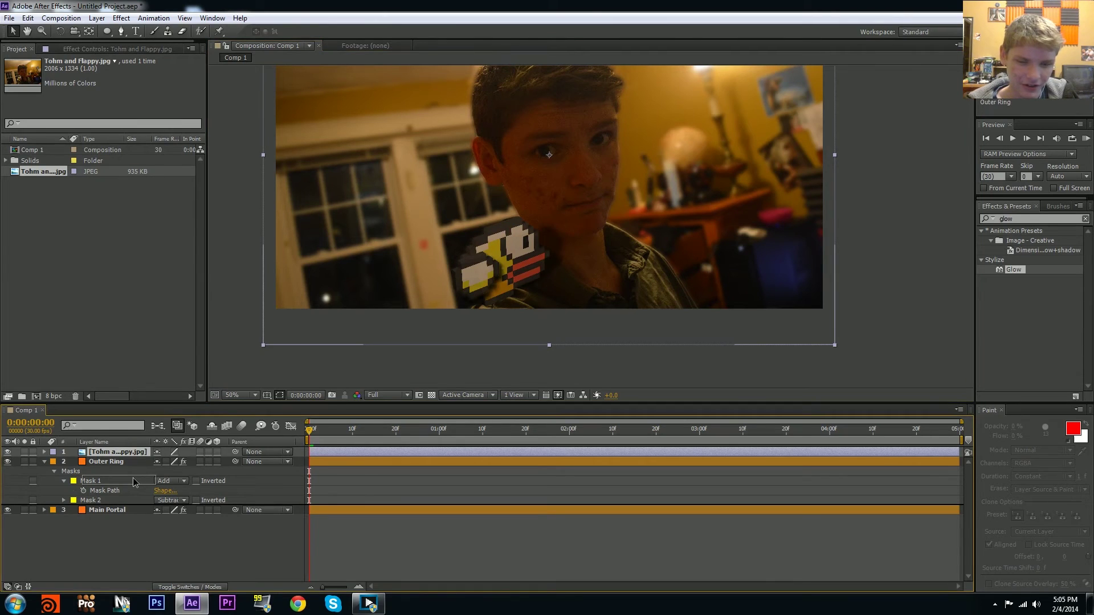
key(ctrl+])
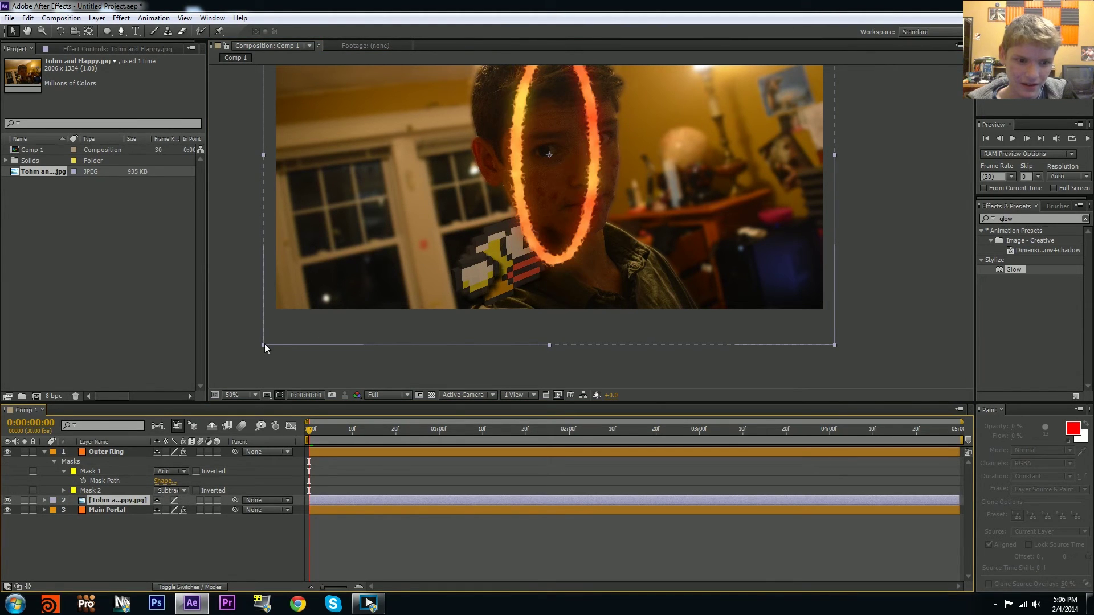
- Scale the photo layer down to about 31% width and 60% height around the ring
drag(262, 345, 460, 274)
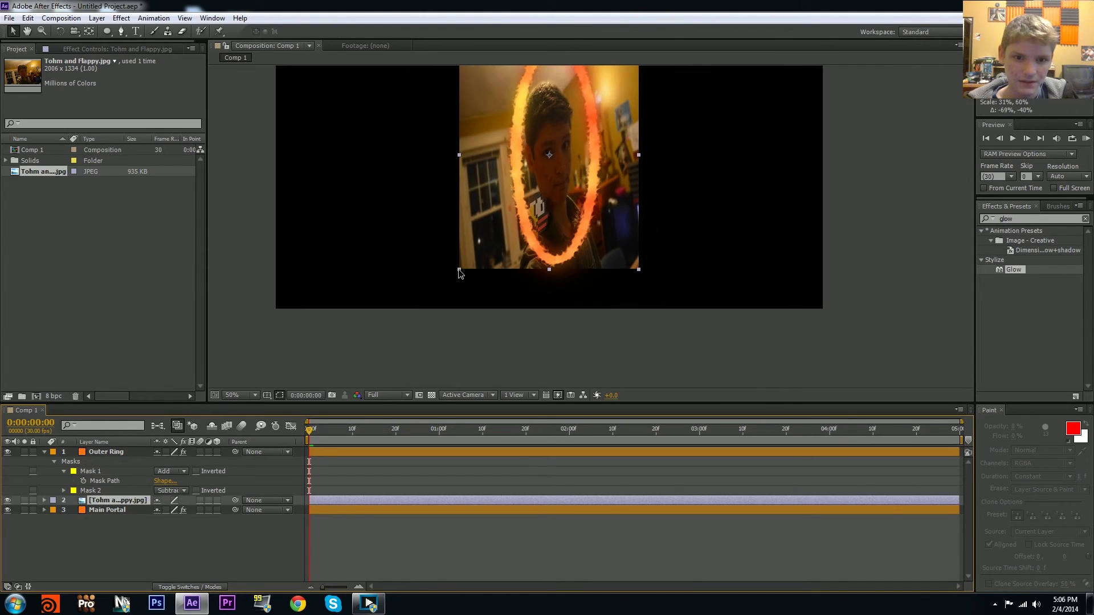
drag(521, 176, 490, 250)
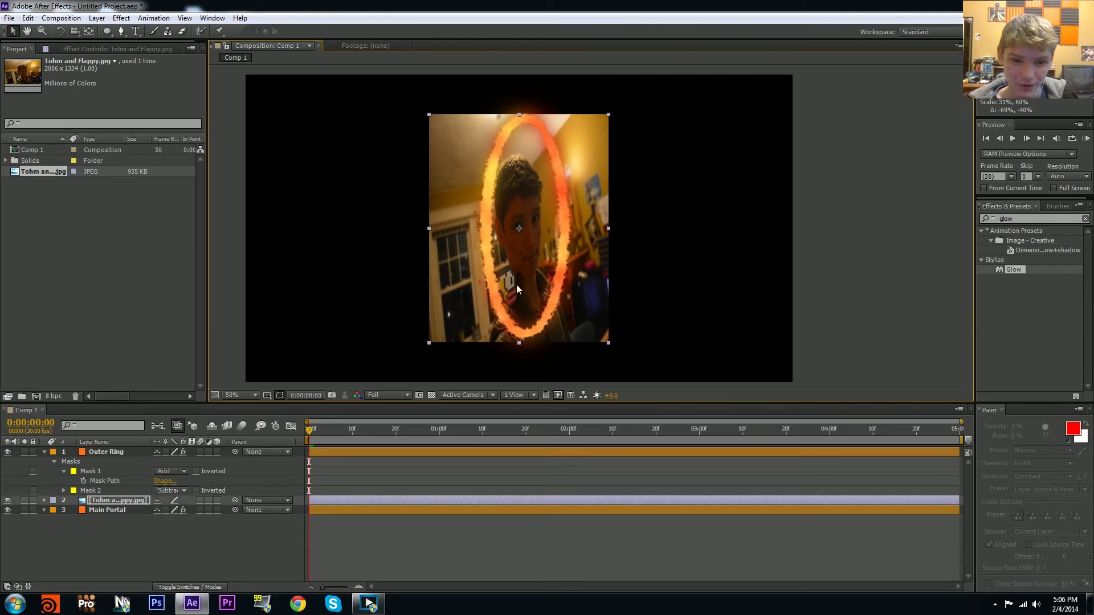
- Draw a closed Pen mask along the ring on the photo layer, cropping the photo to the portal's oval
key(g)
click(529, 335)
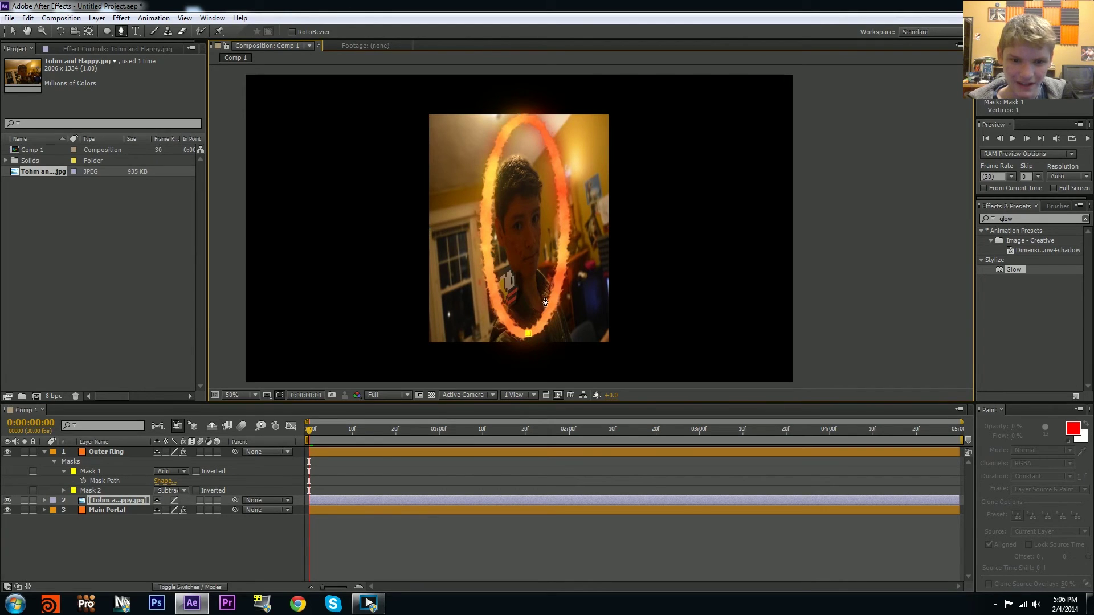
click(558, 288)
click(563, 201)
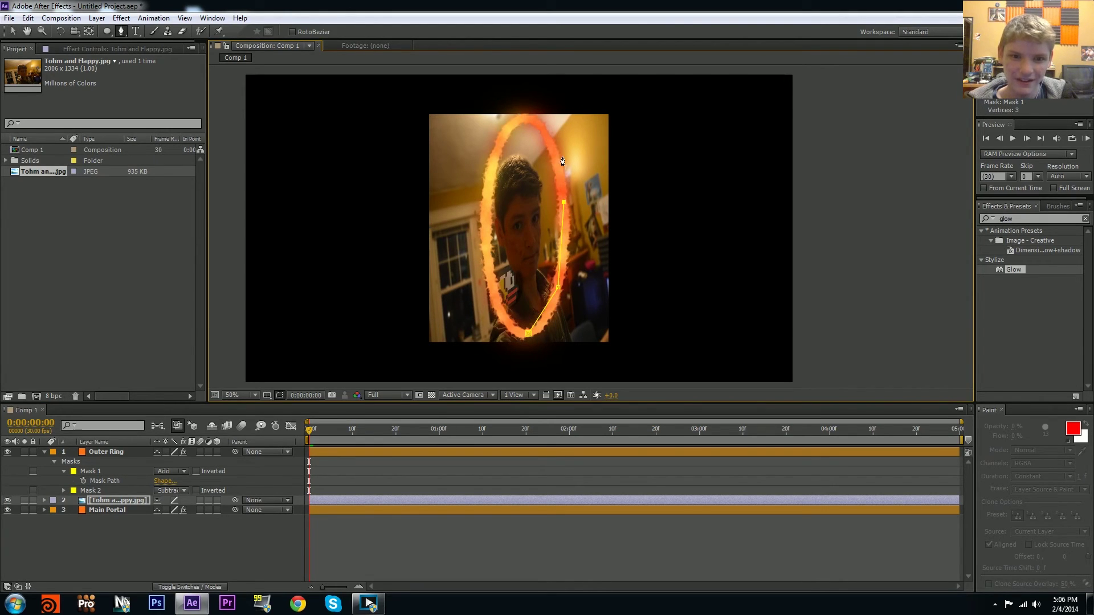
click(553, 148)
click(532, 118)
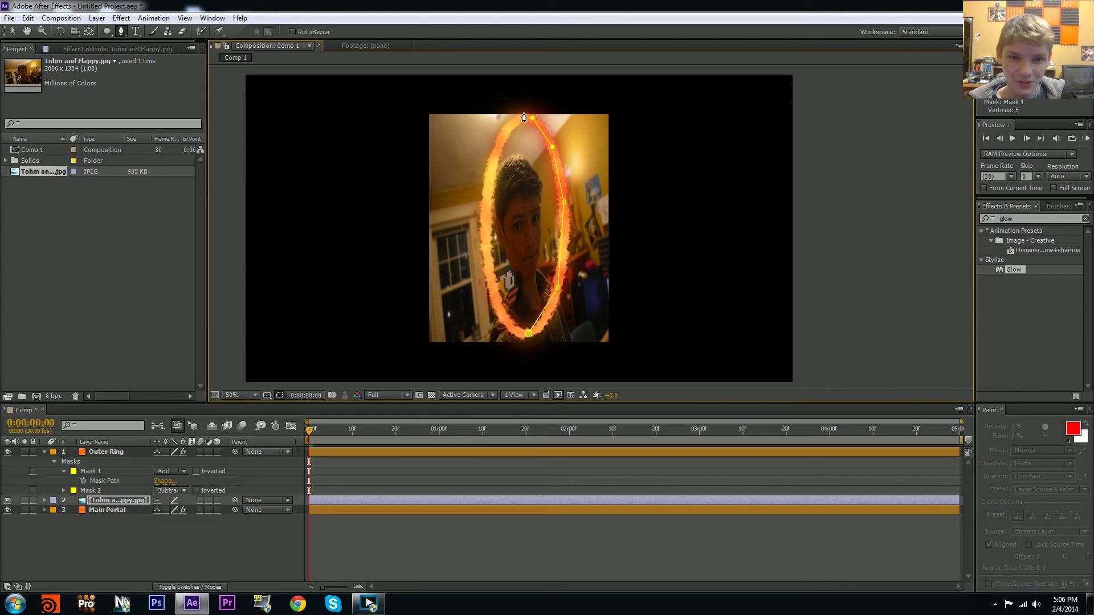
click(500, 142)
click(489, 192)
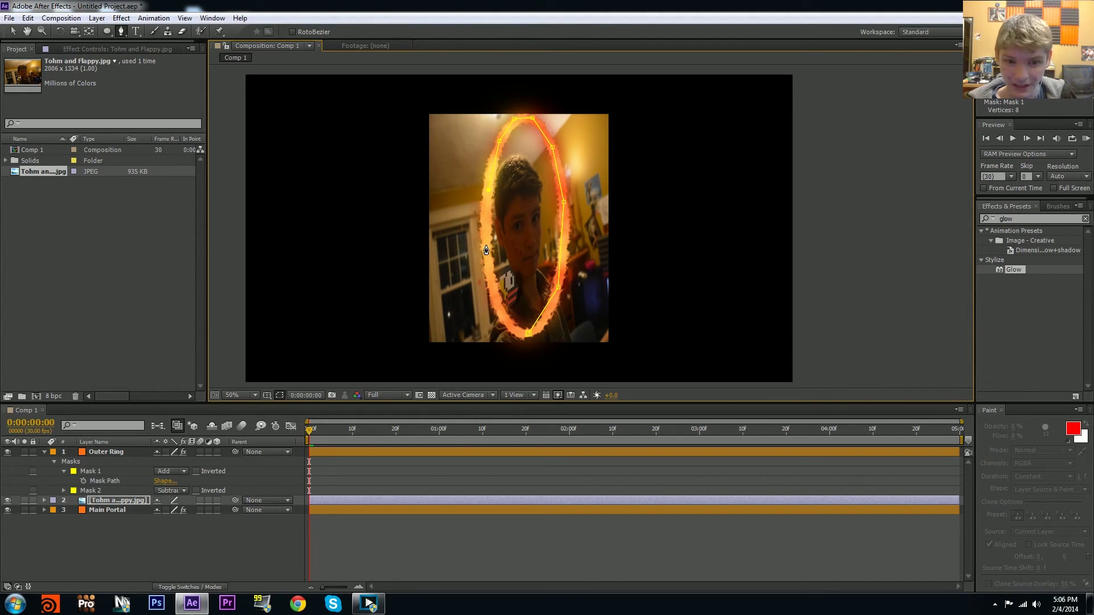
click(486, 249)
click(492, 284)
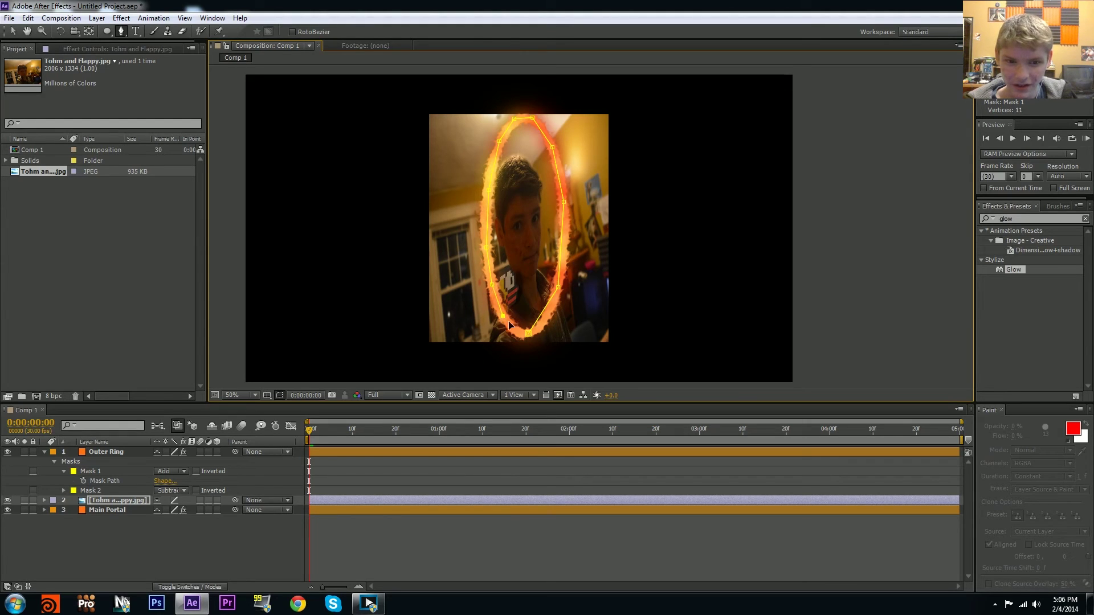
click(529, 333)
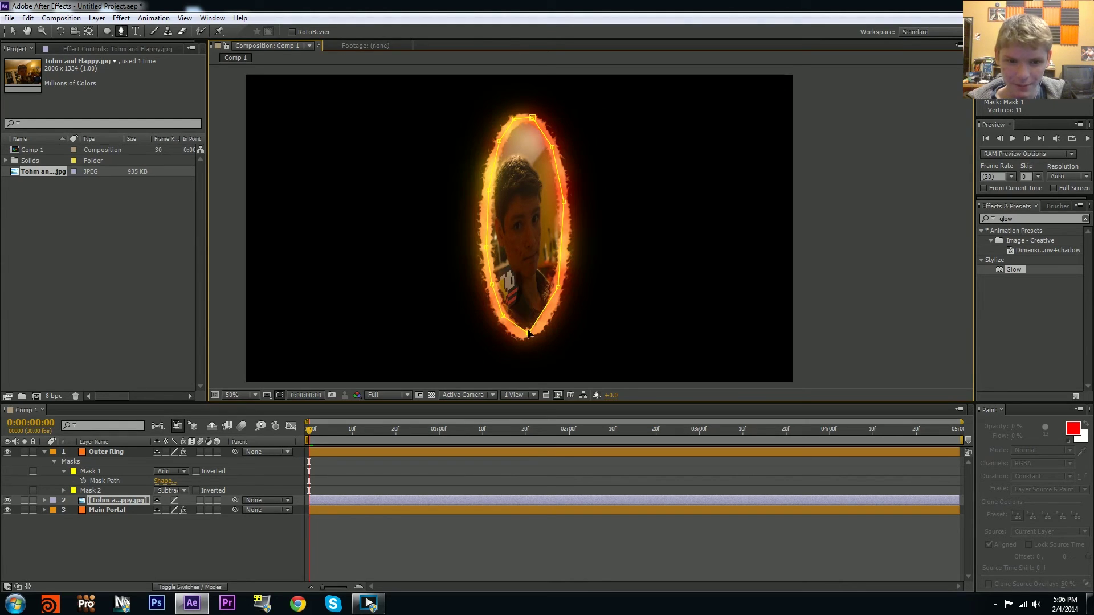
click(514, 550)
- Feather the photo layer's mask by 106 pixels
click(368, 452)
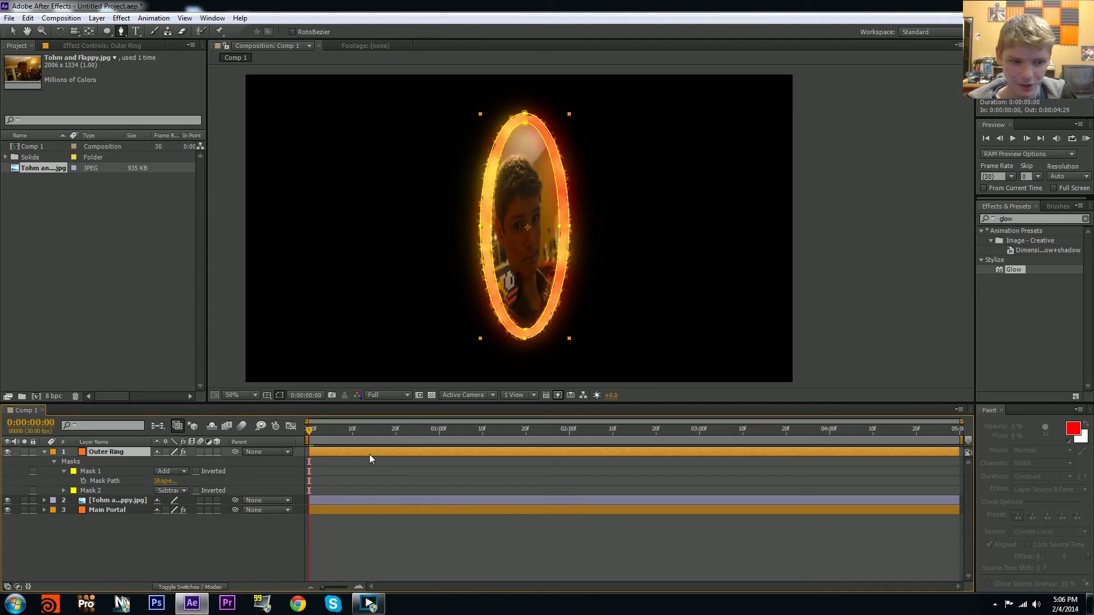
click(329, 500)
key(f)
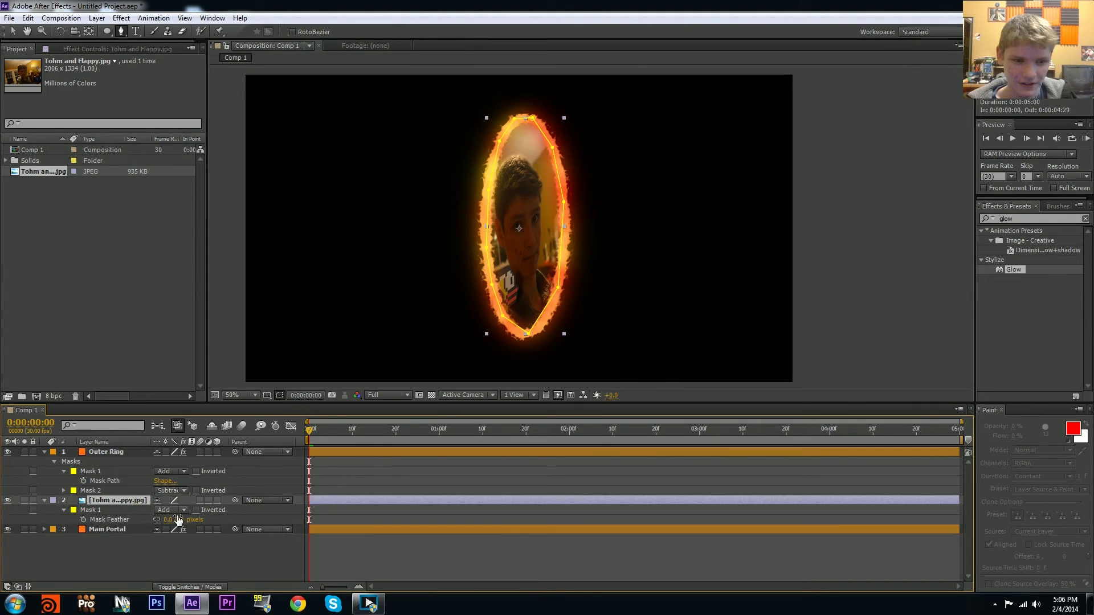
drag(178, 520, 239, 519)
click(420, 568)
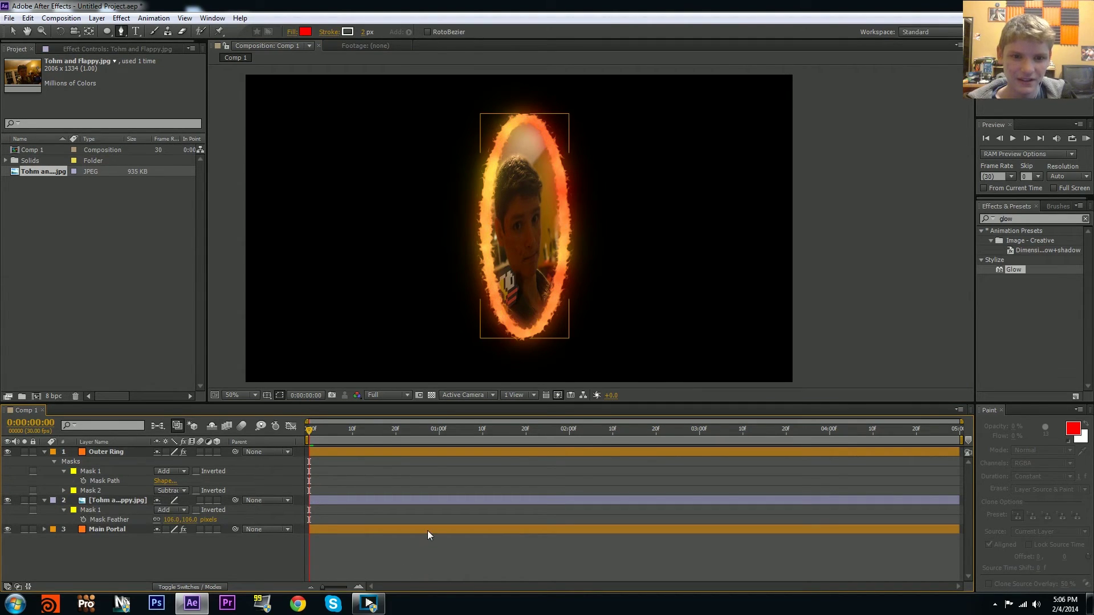
- Lower the photo layer's opacity to 65% and check the blend at the start of the timeline
key(t)
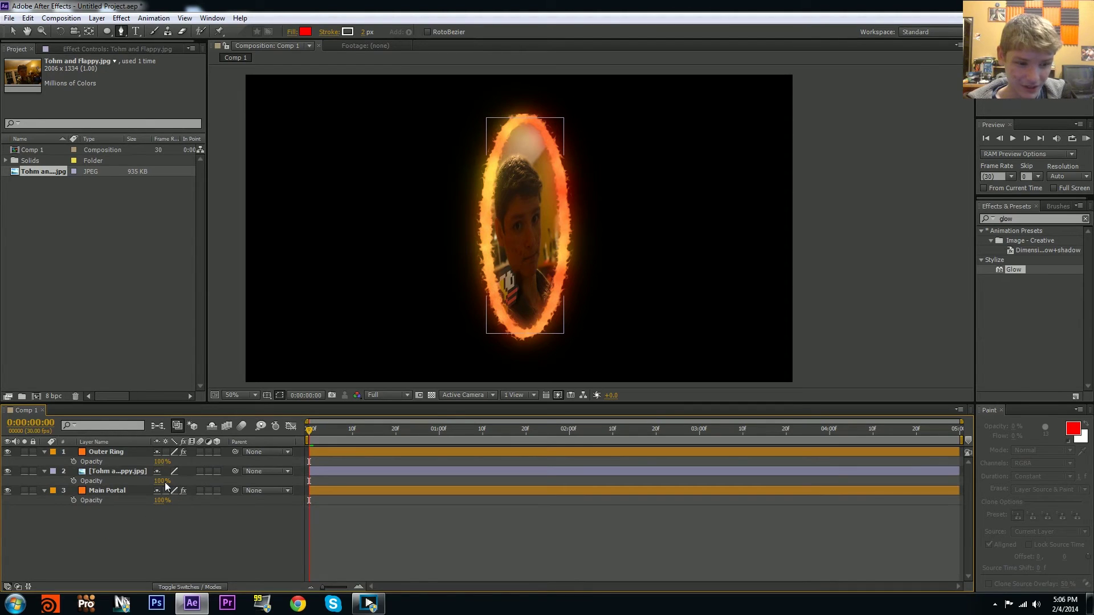
click(161, 481)
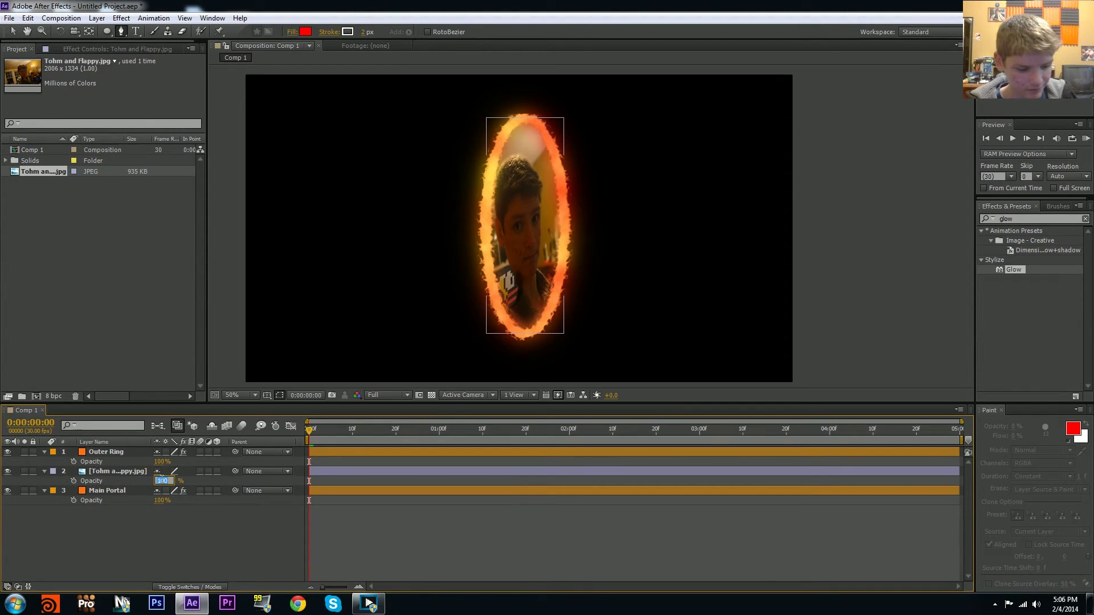
text(65)
key(Return)
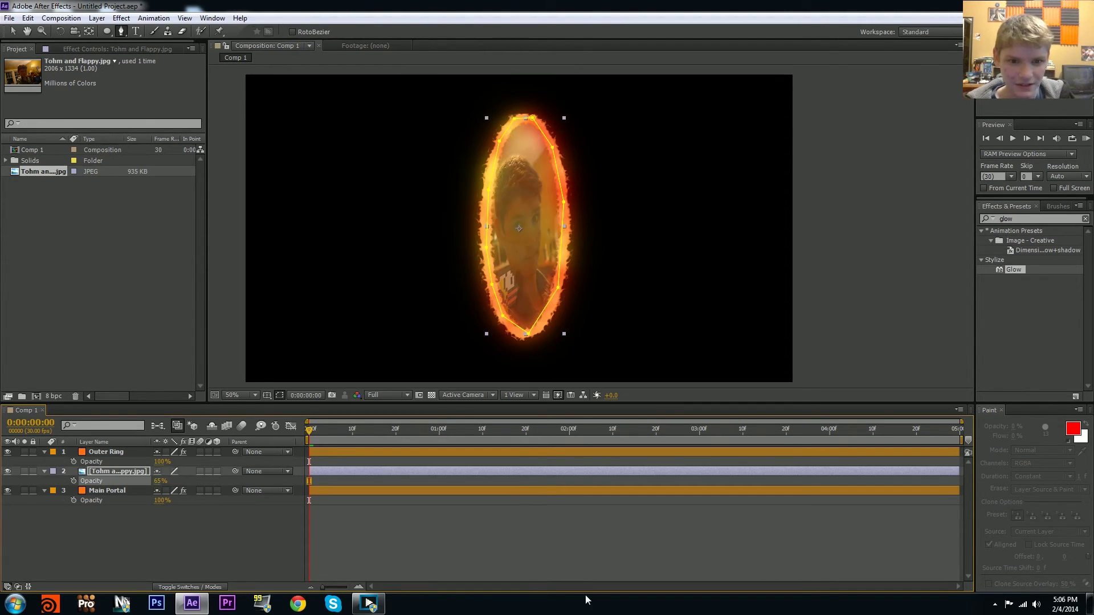
click(563, 566)
drag(320, 429, 212, 428)
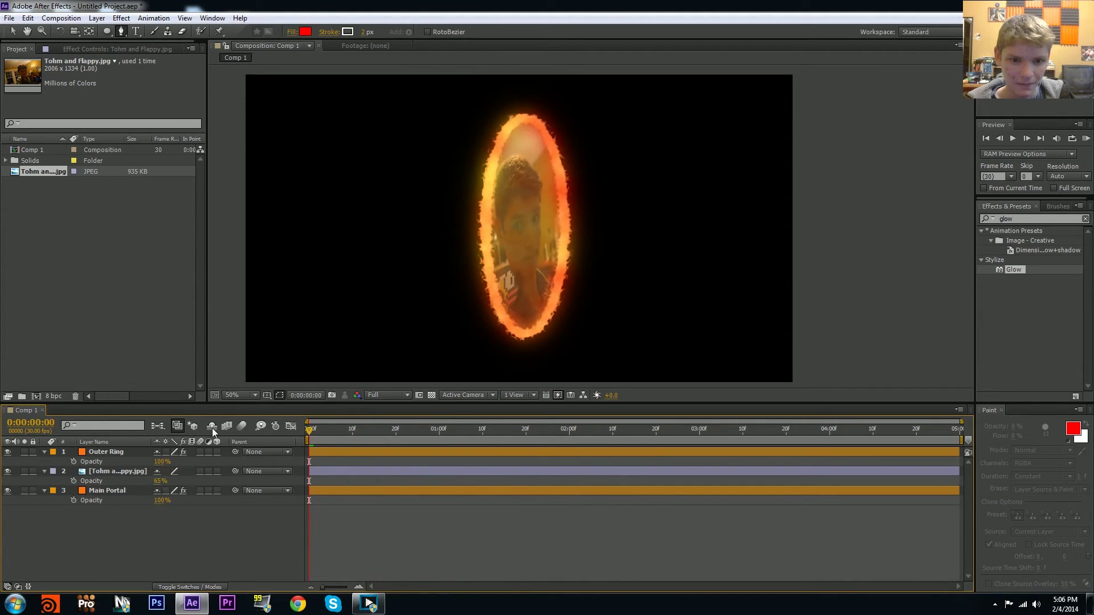
- Delete the Tohm and Flappy.jpg layer from Comp 1
click(337, 472)
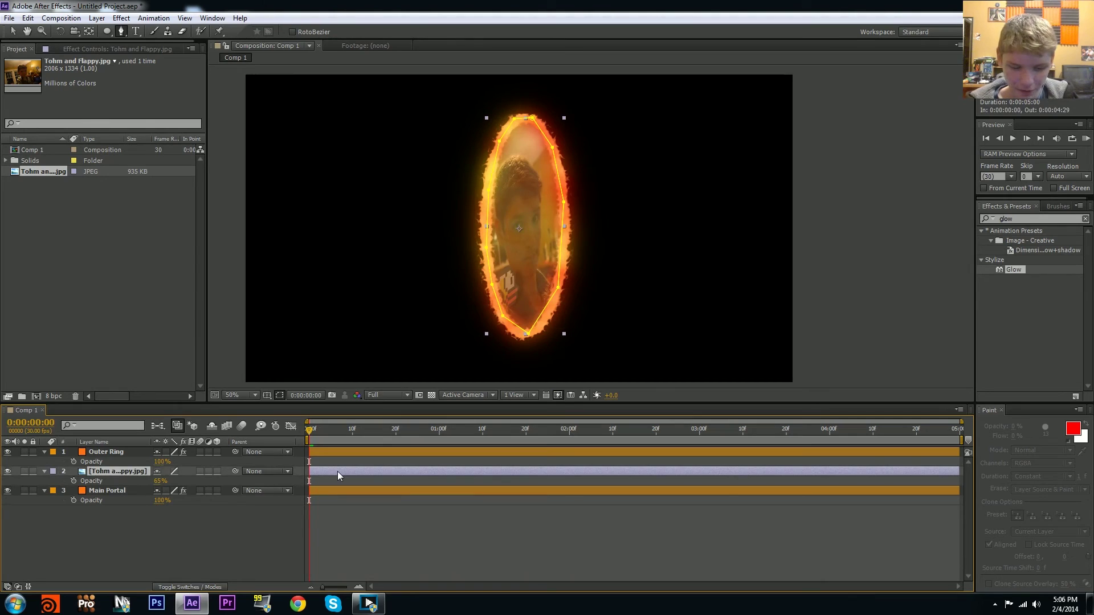
key(Delete)
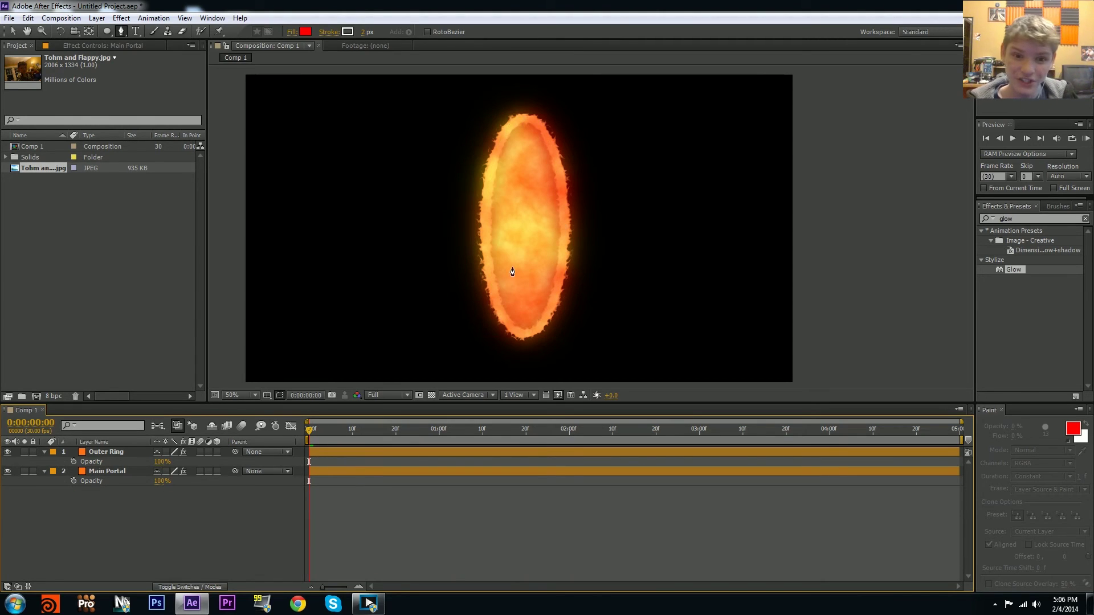
mouse_move(510, 242)
mouse_down()
mouse_move(535, 242)
mouse_move(496, 237)
mouse_up()
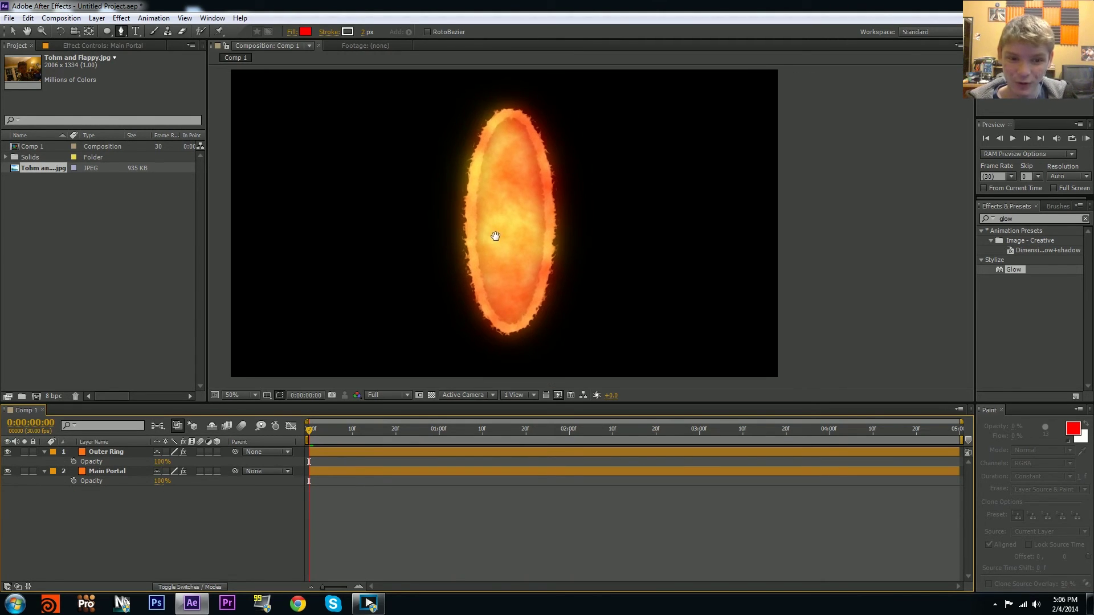
- Change the Outer Ring's Fractal Noise type to Block and preview the animation up to frame 24
click(361, 452)
click(99, 46)
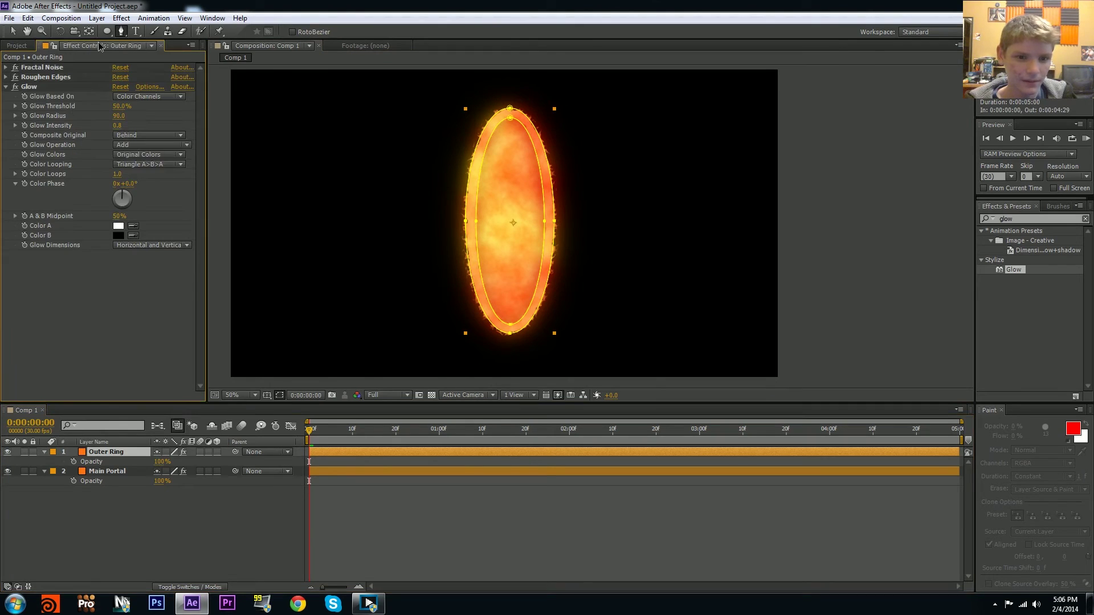
drag(381, 285, 264, 330)
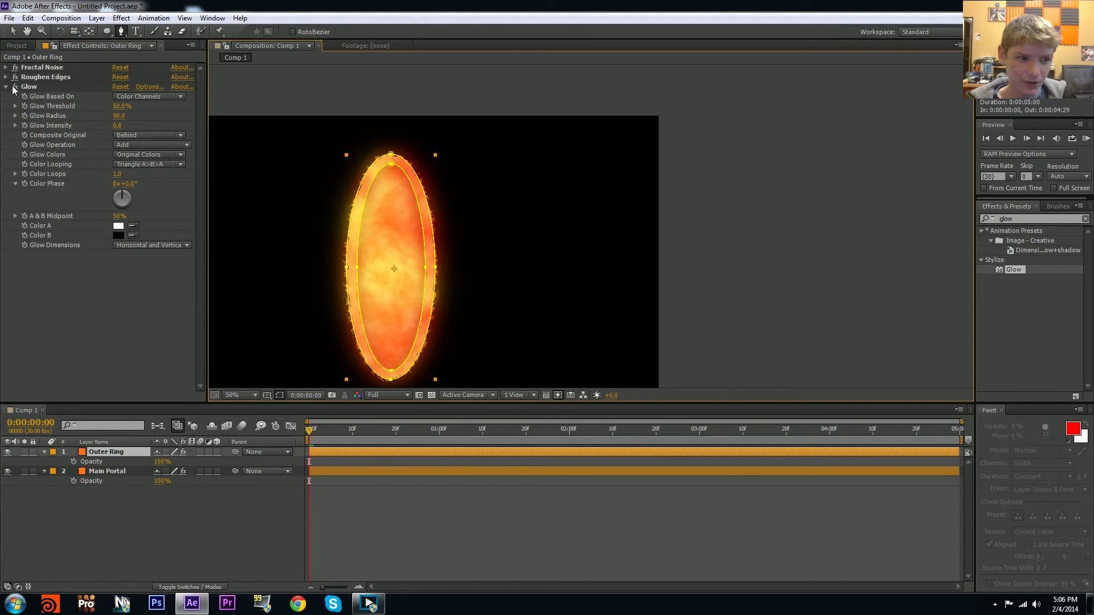
click(10, 93)
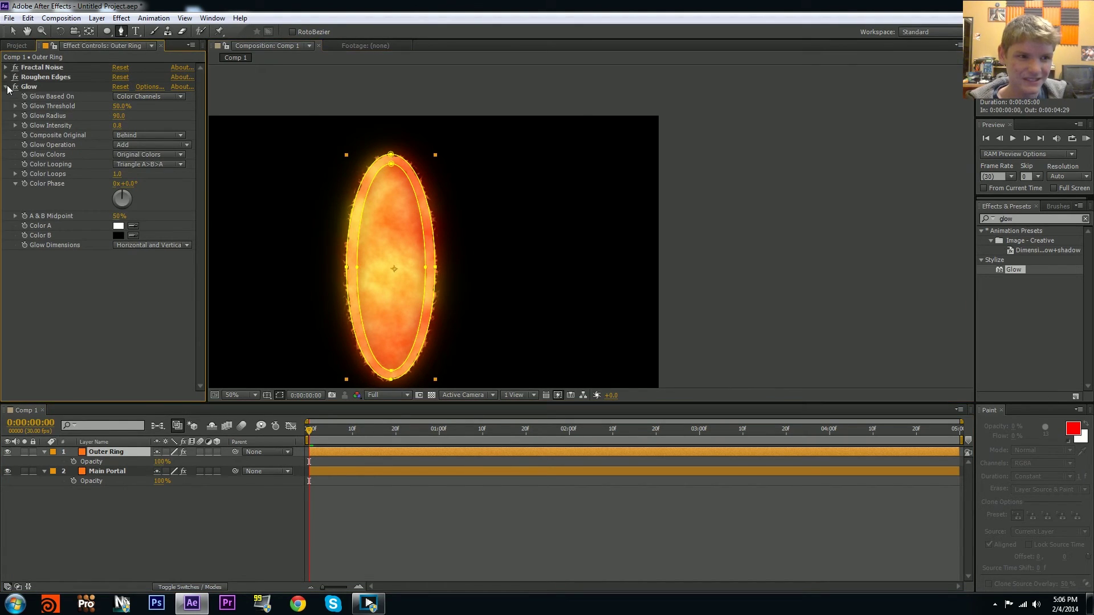
click(7, 88)
scroll(510, 283, up, 2)
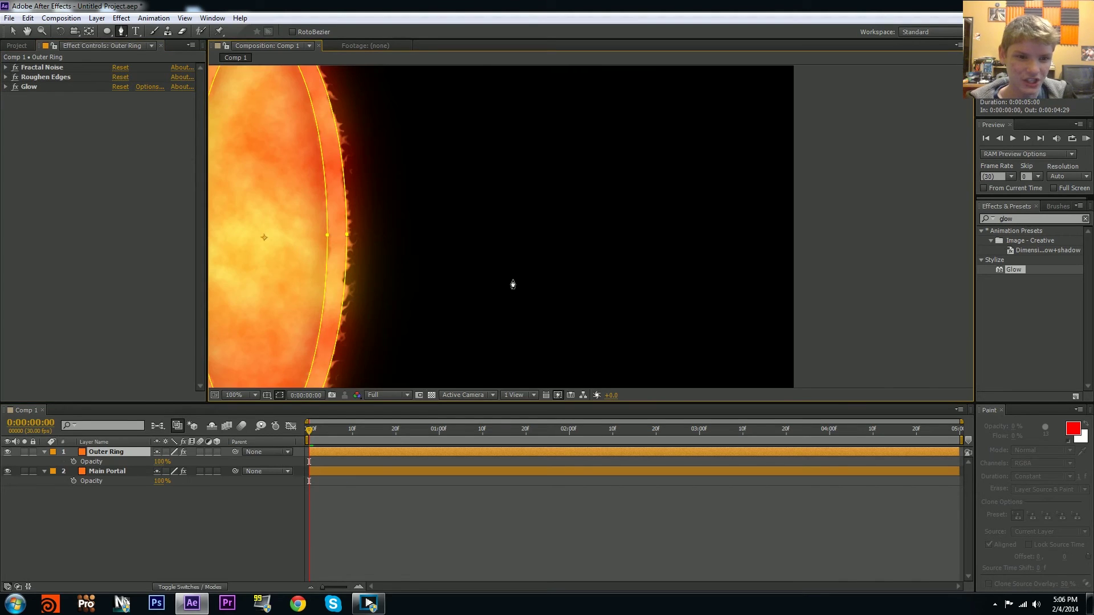
drag(510, 283, 640, 263)
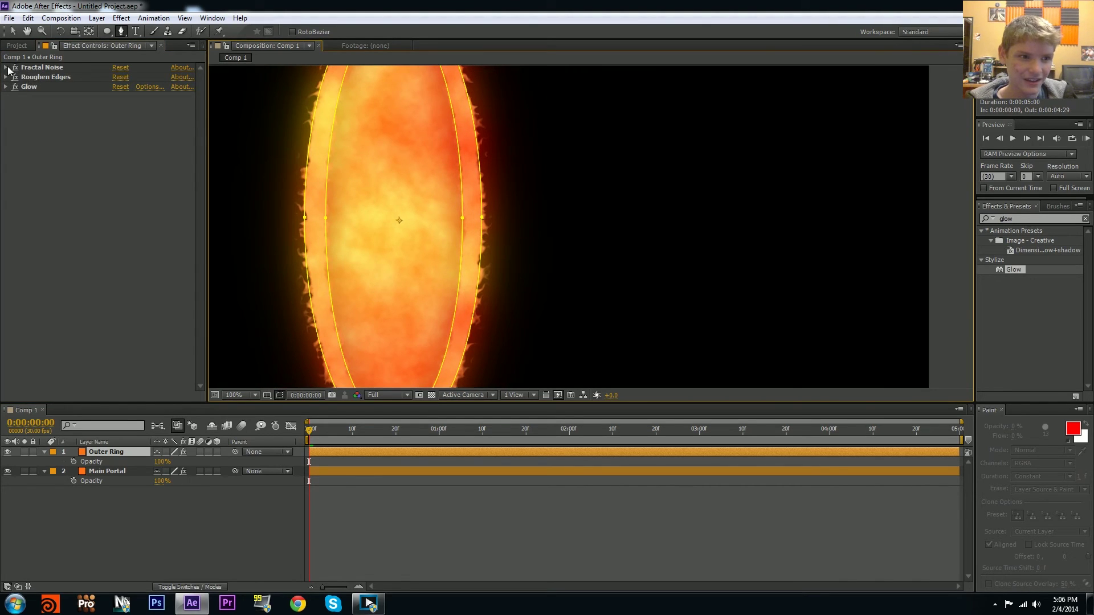
click(6, 68)
click(157, 87)
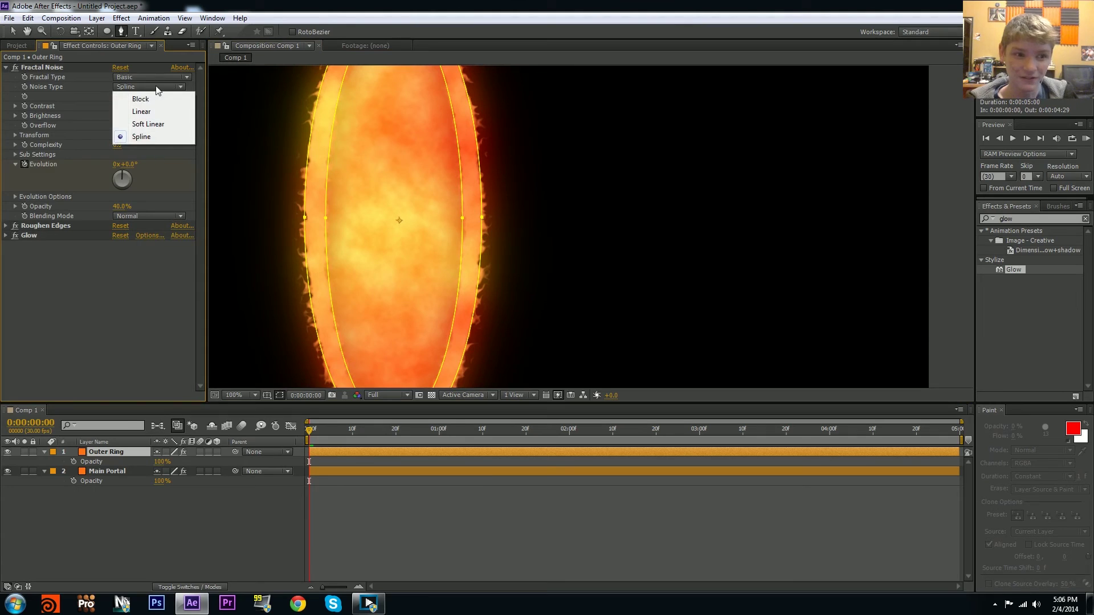
click(147, 99)
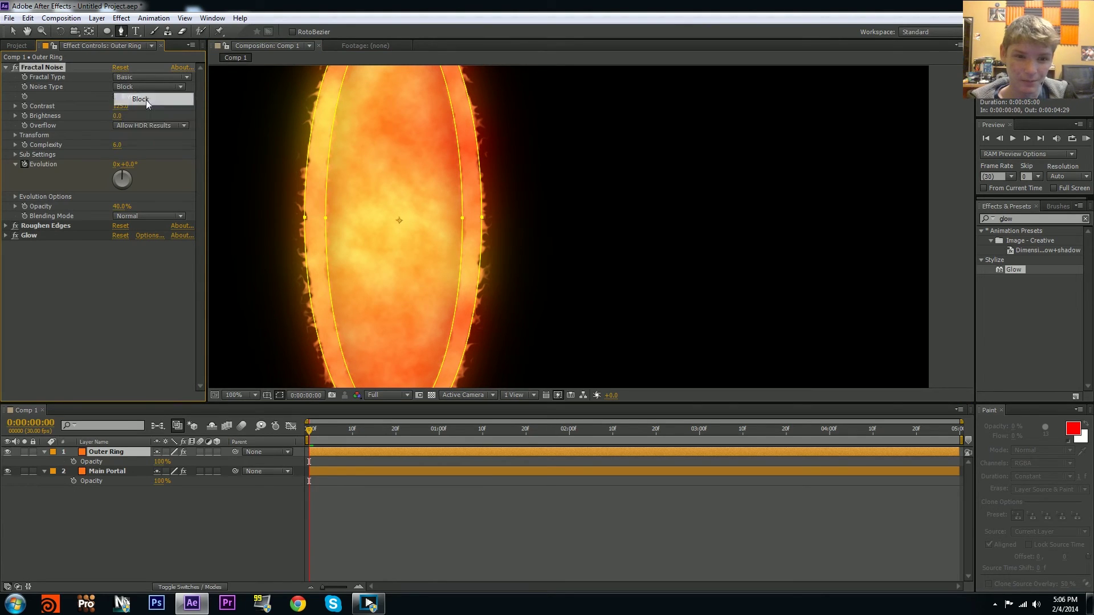
click(416, 559)
scroll(362, 239, down, 2)
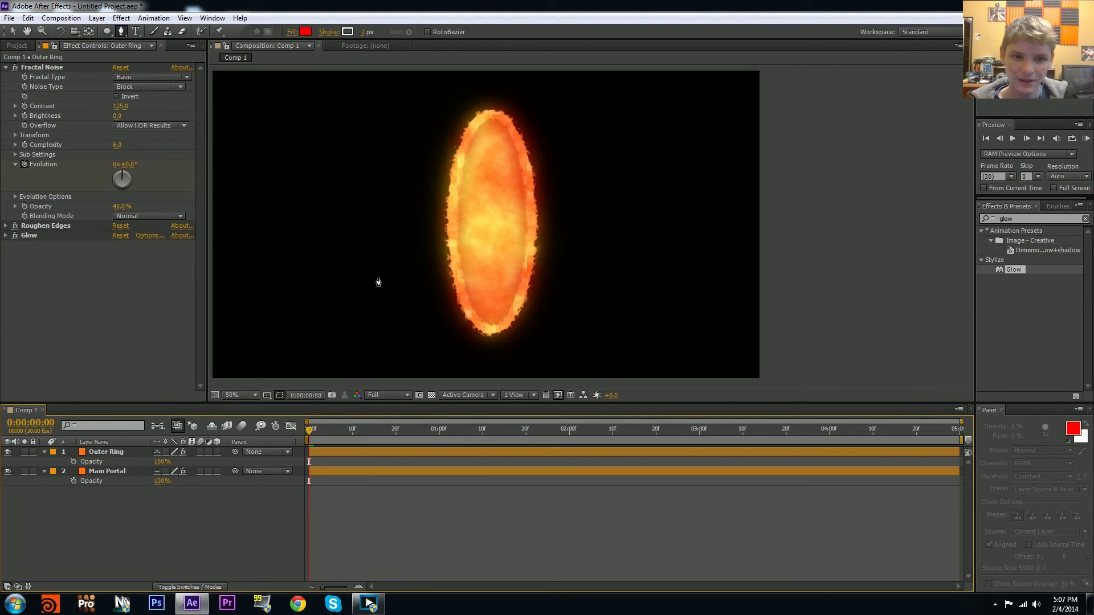
drag(323, 428, 414, 428)
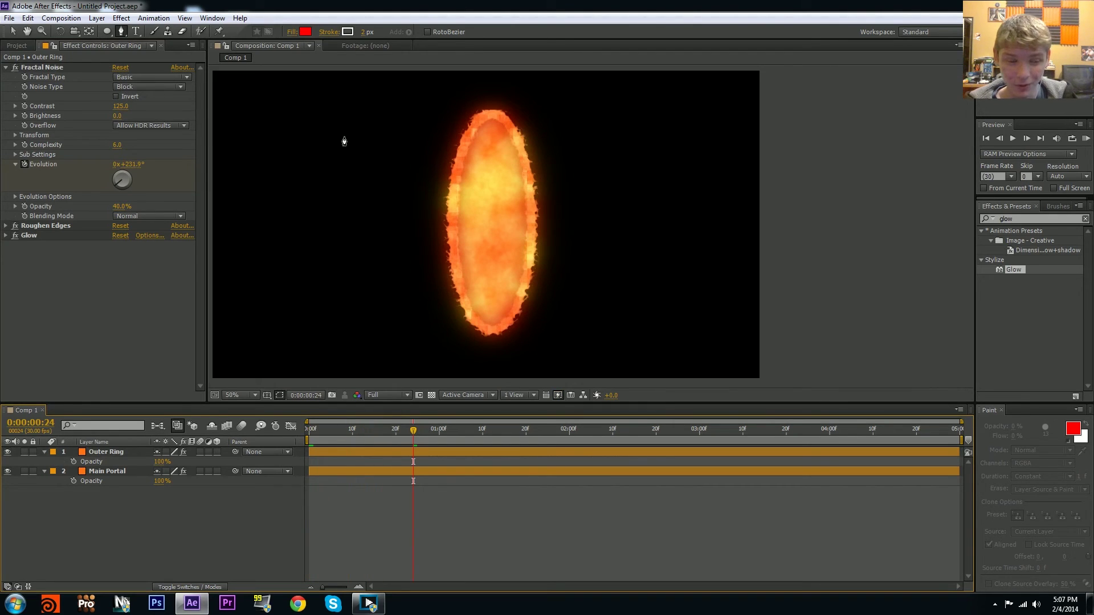
- Set the contrast of the Outer Ring's Fractal Noise to 110 and collapse the effect's settings
click(120, 106)
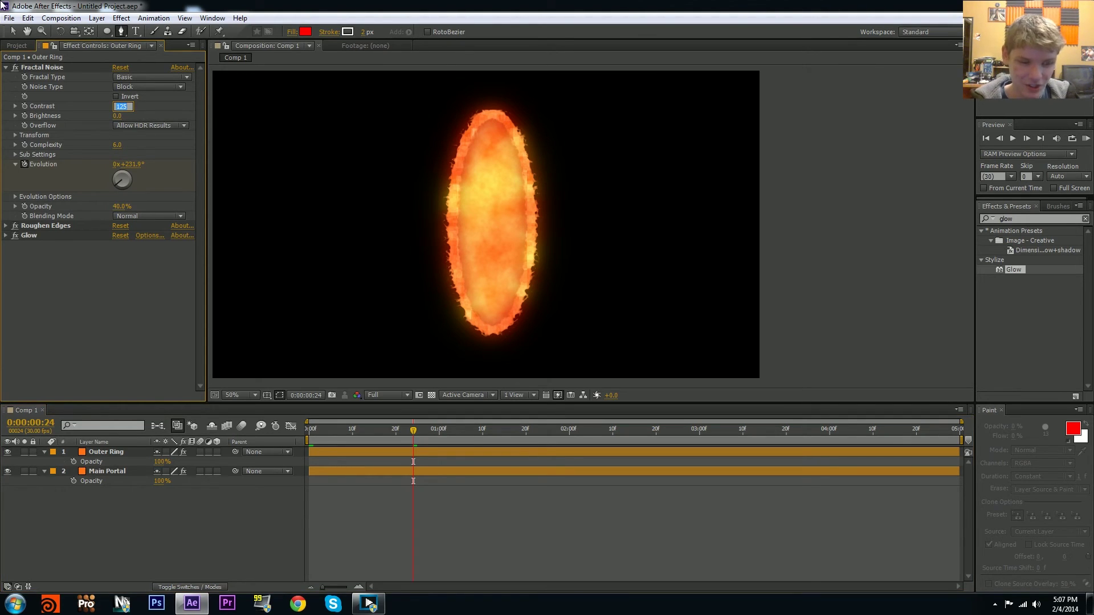
text(110)
key(Return)
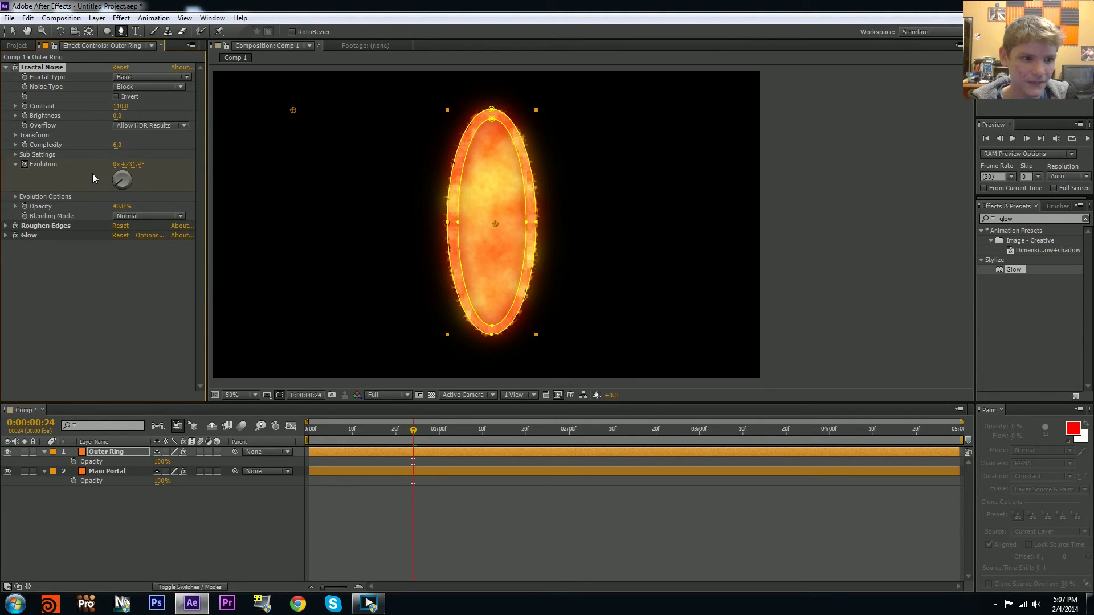
click(5, 67)
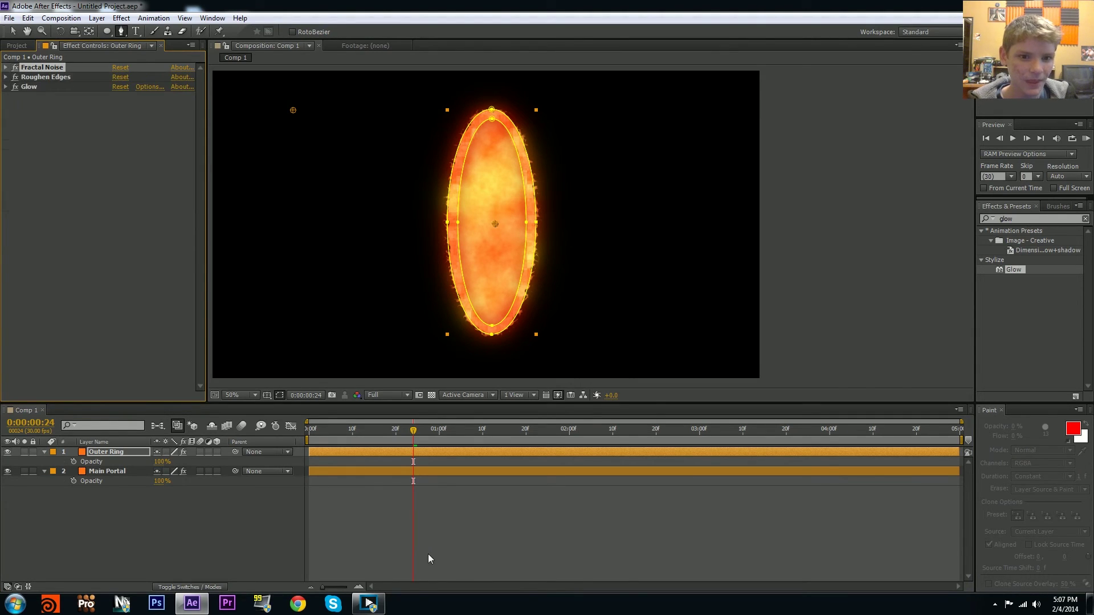
click(436, 555)
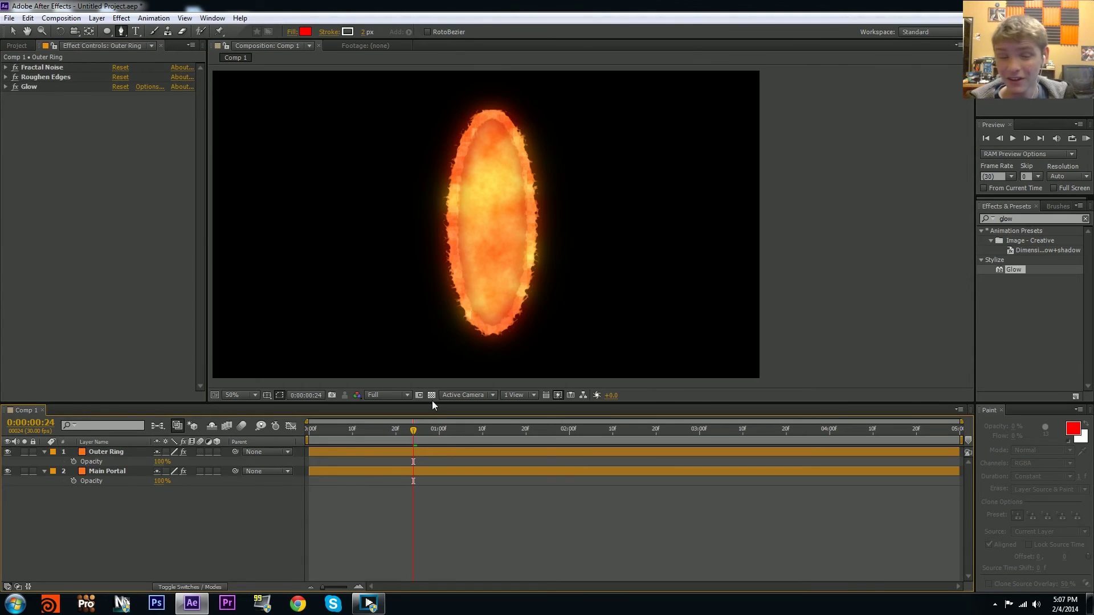
- Examine the ring's noise texture and rough edge up close at the first frame, plus the portal as a whole
drag(408, 428, 260, 425)
scroll(551, 233, up, 2)
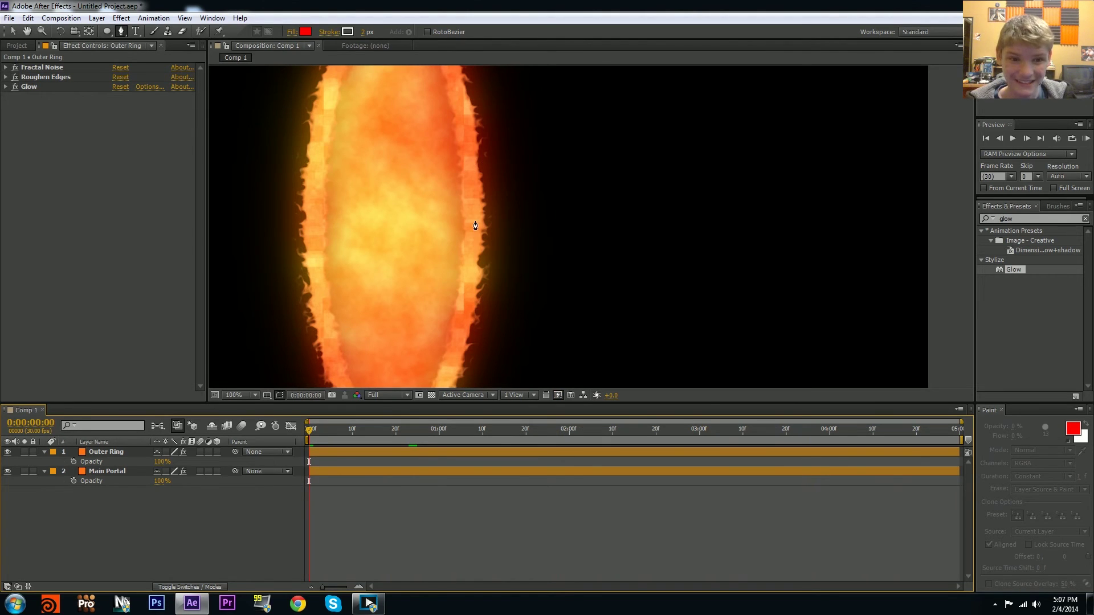
drag(471, 227, 576, 197)
scroll(505, 234, up, 3)
drag(515, 219, 590, 295)
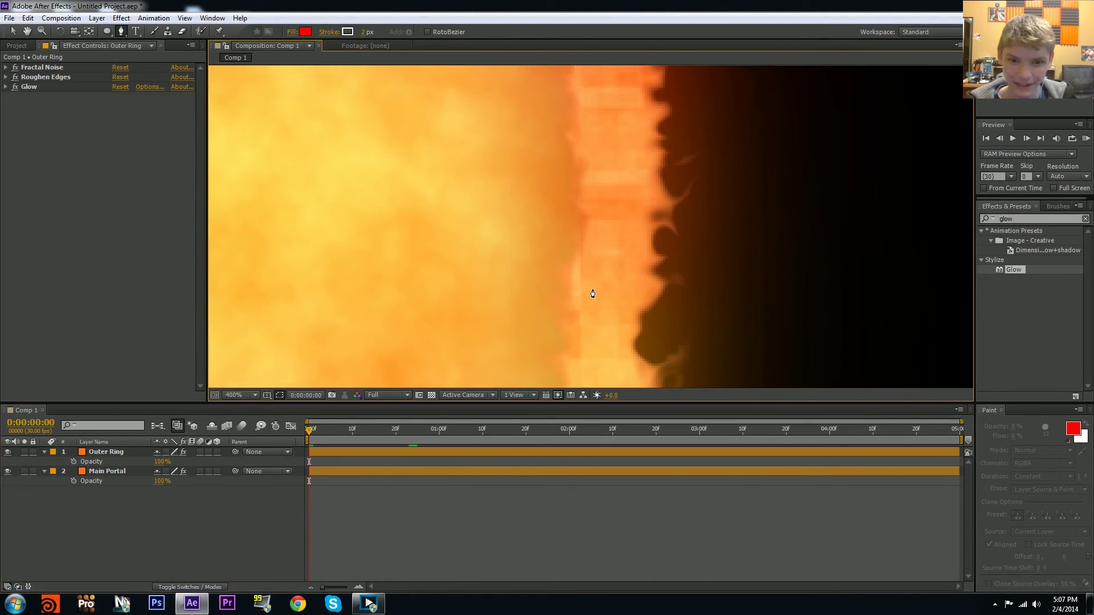
scroll(553, 168, down, 7)
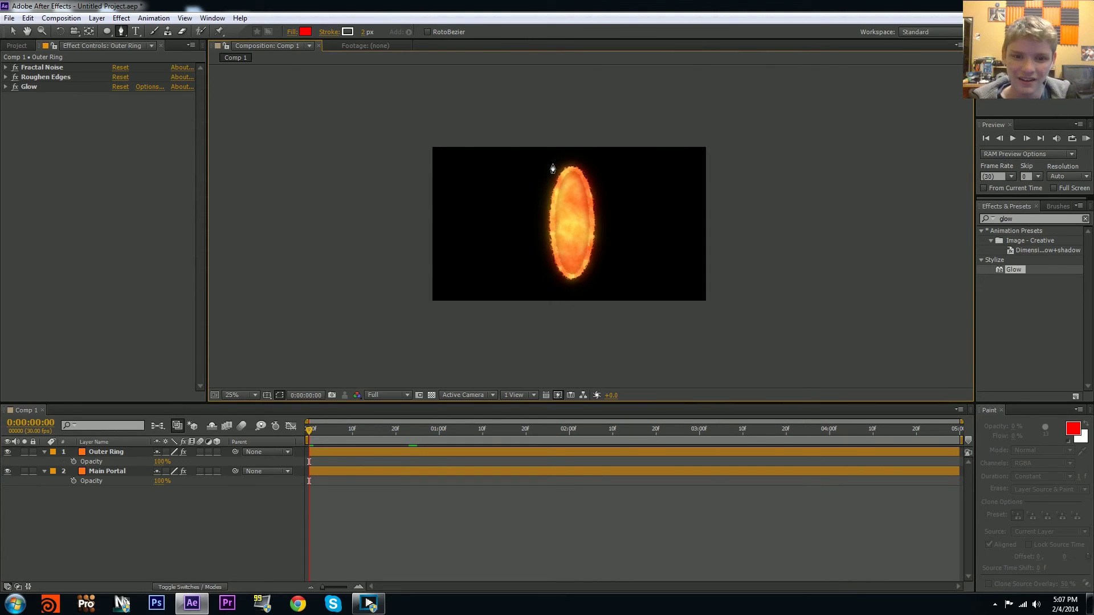
scroll(553, 169, up, 1)
drag(562, 176, 584, 183)
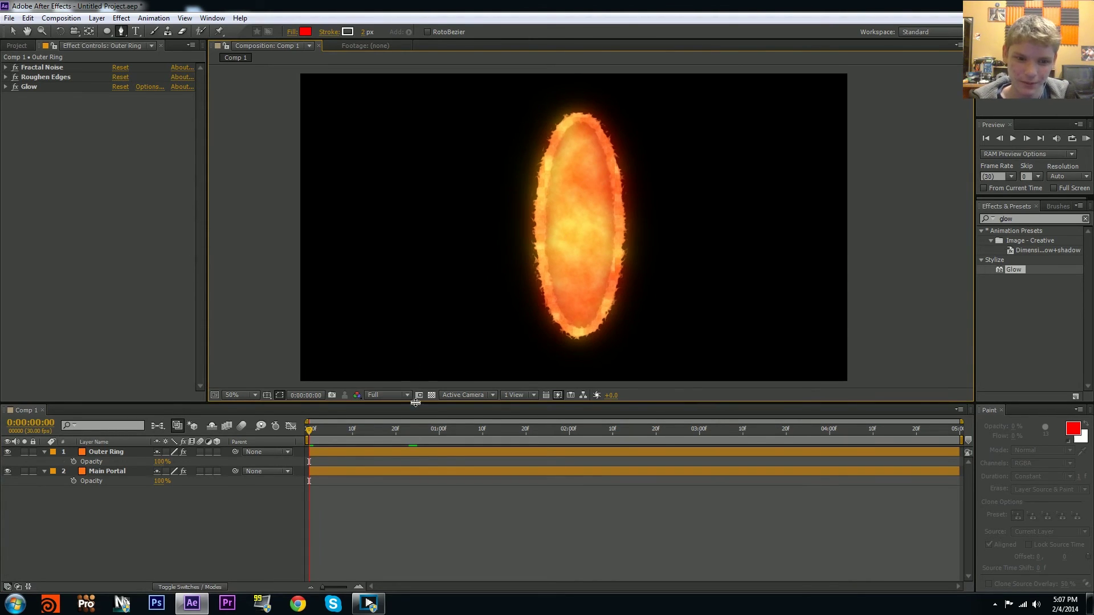
drag(414, 429, 297, 399)
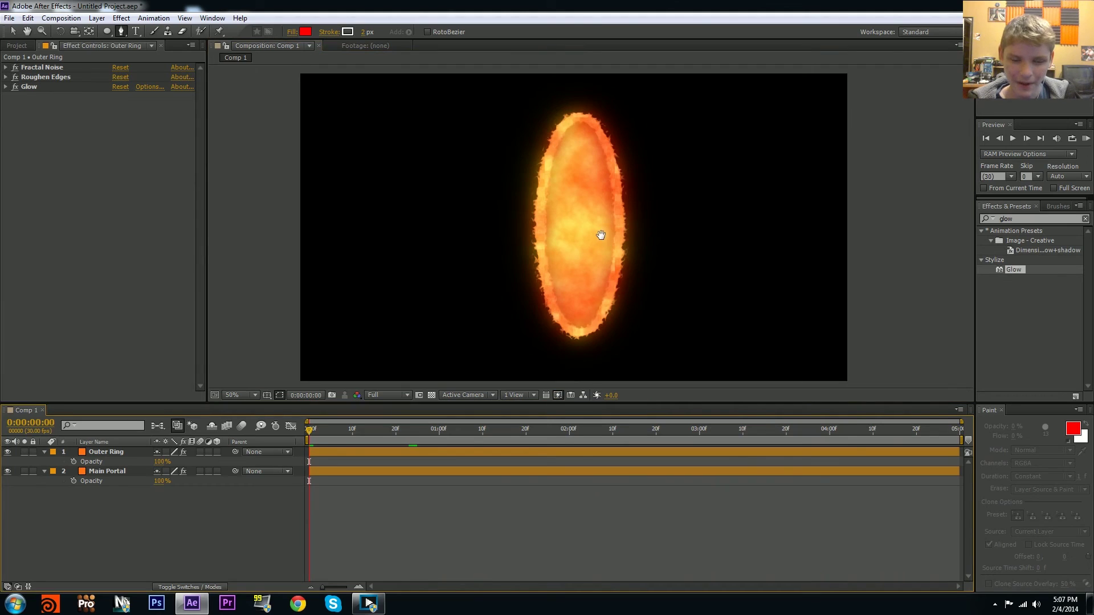
drag(601, 235, 563, 229)
key(v)
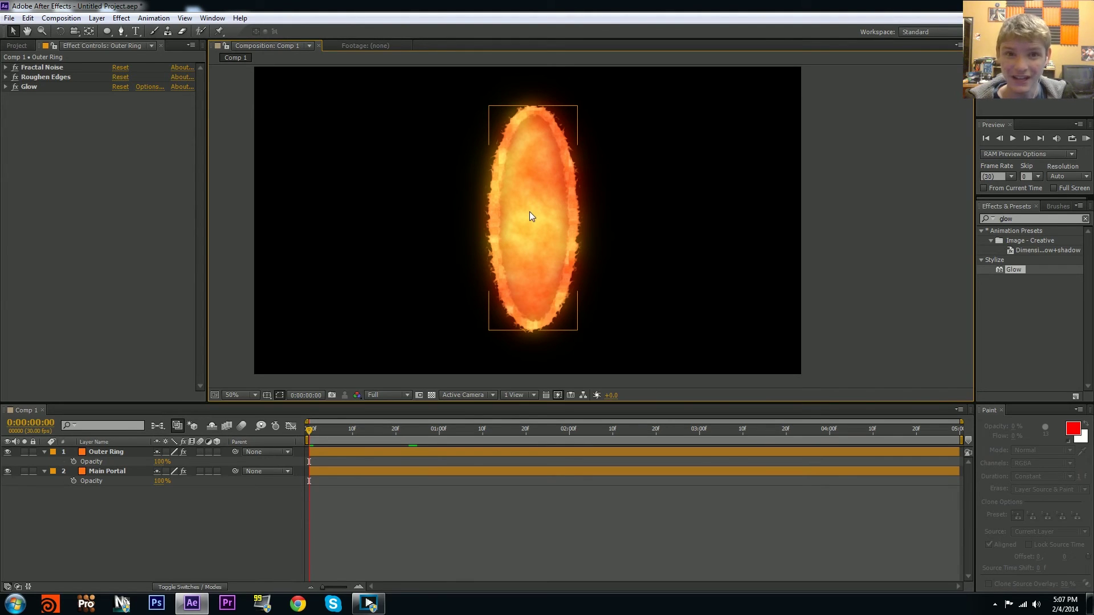
- Collapse the revealed Opacity properties of the Outer Ring and Main Portal layers in Comp 1
click(350, 339)
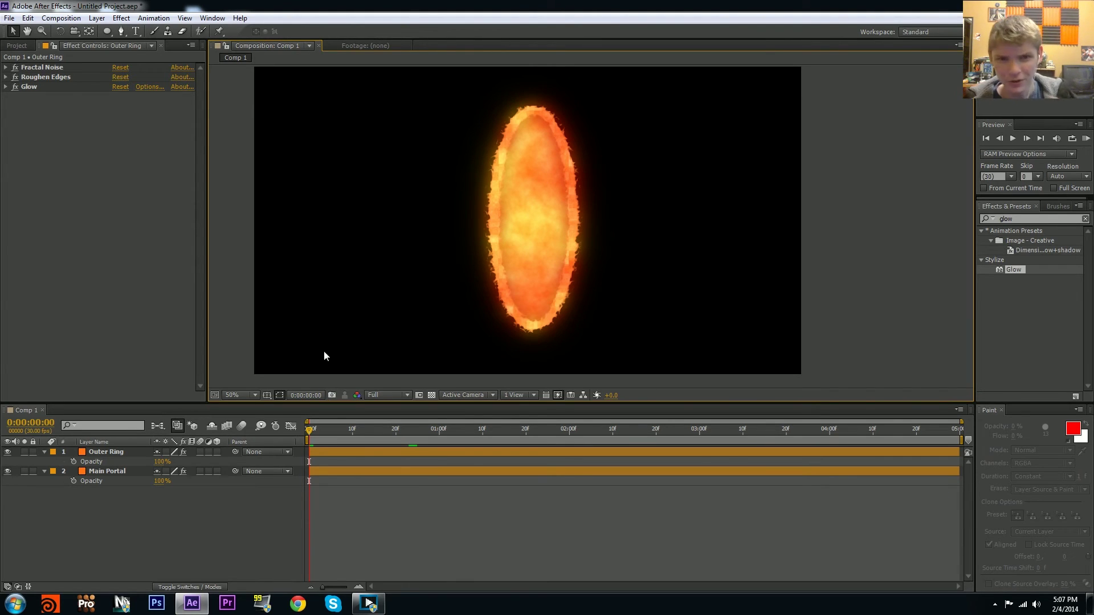
click(73, 481)
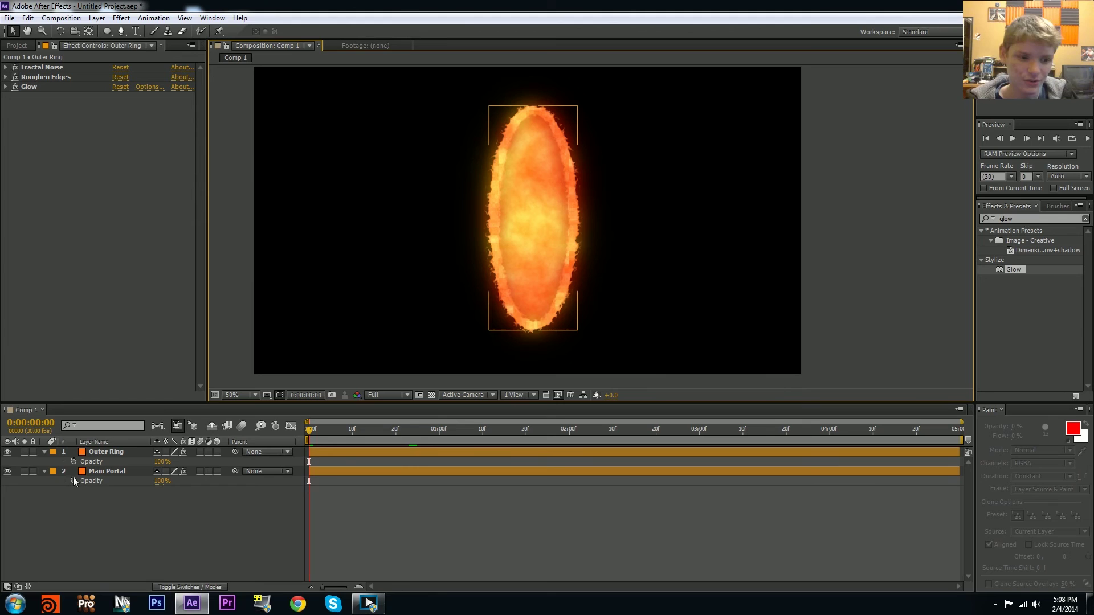
click(45, 453)
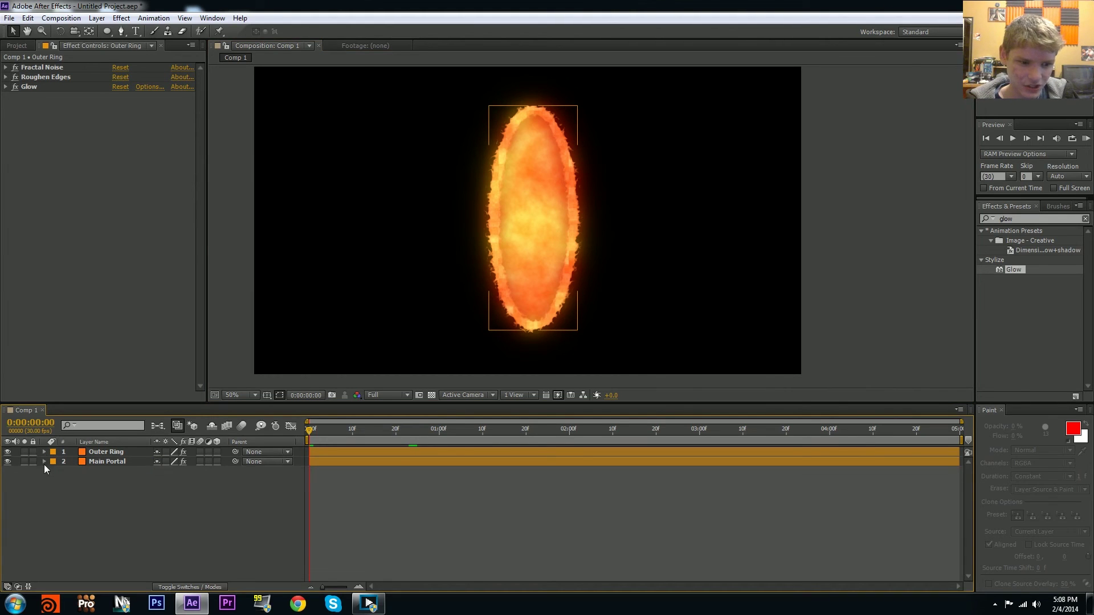
- Pre-compose the Outer Ring and Main Portal layers into a new composition named Portal, moving all attributes into it
click(368, 462)
shift+click(365, 451)
right_click(365, 452)
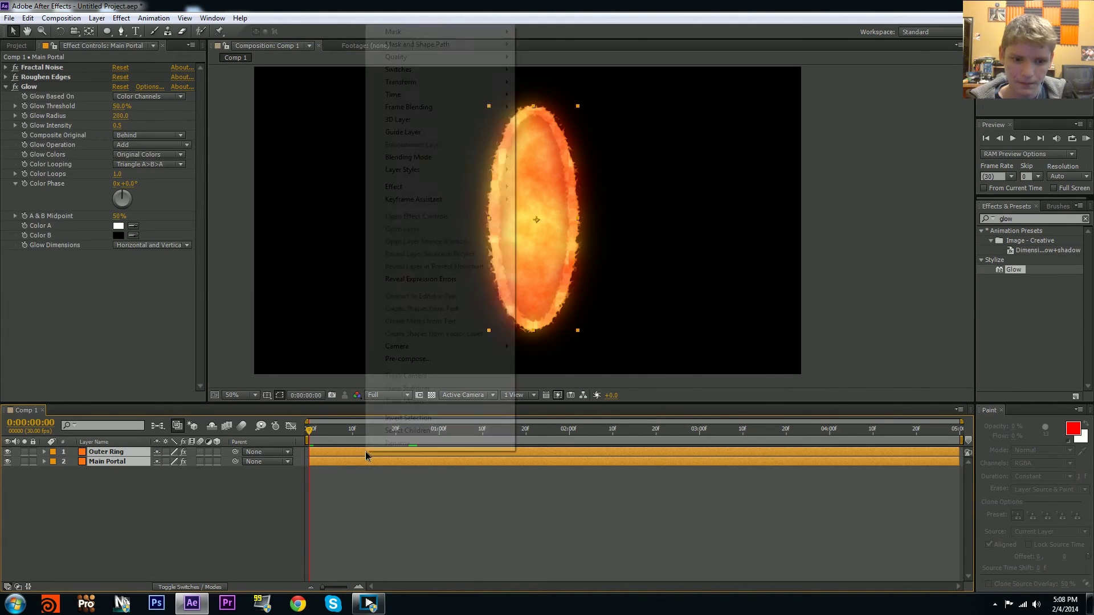
click(404, 359)
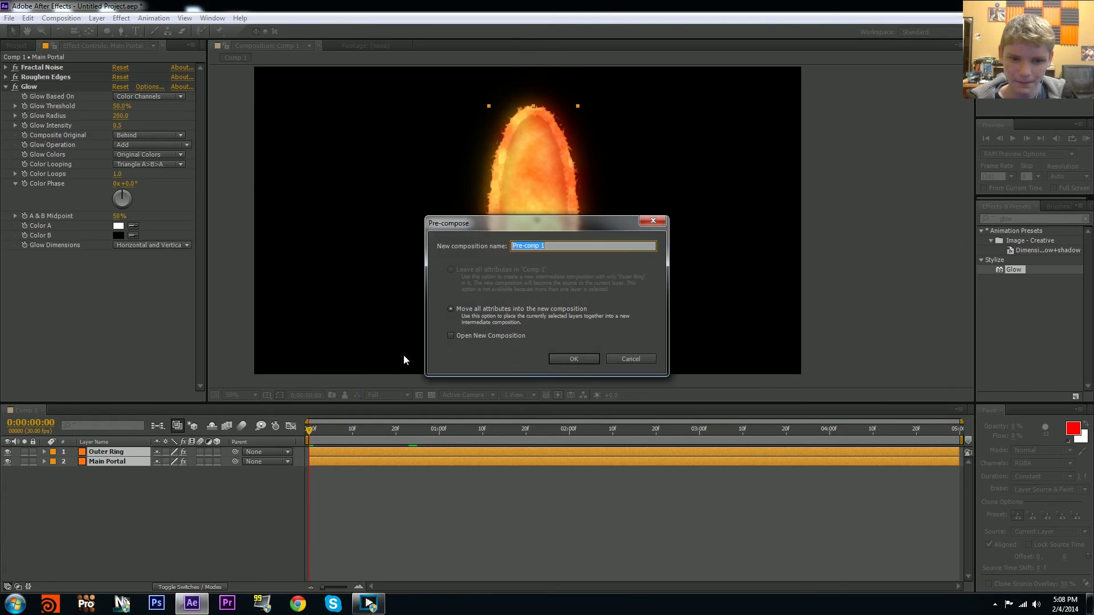
text(P)
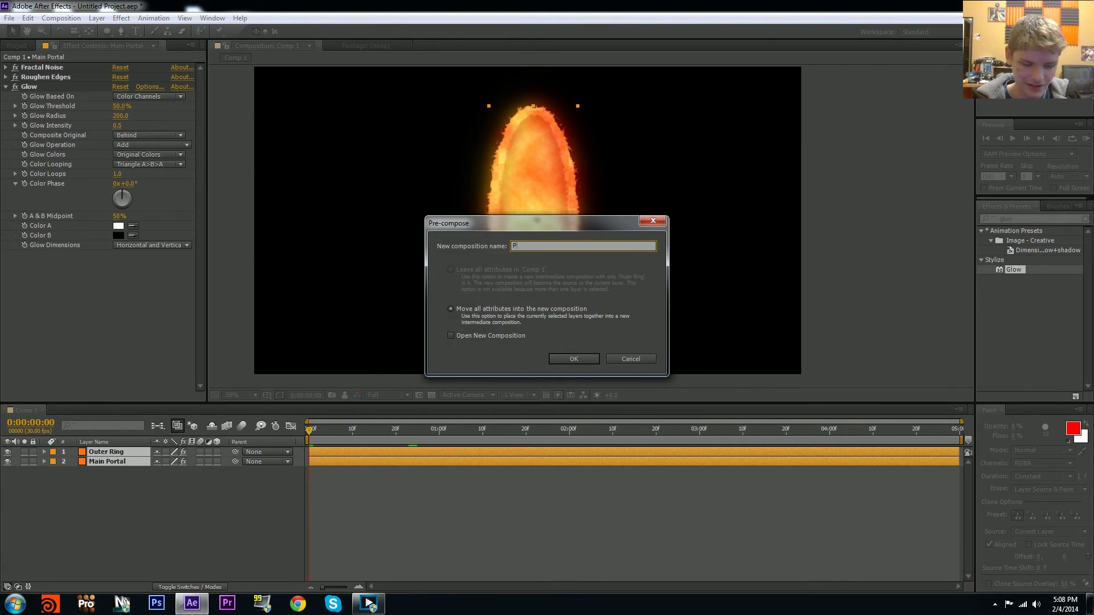
text(ortal)
key(Return)
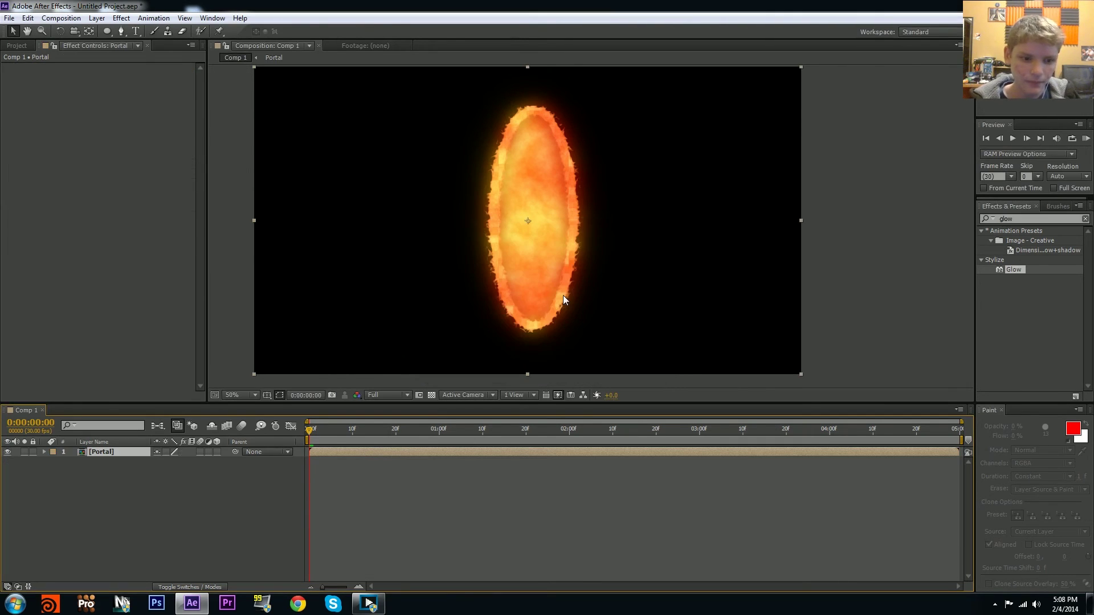
- Make the Portal layer in Comp 1 a 3D layer
click(370, 528)
click(318, 453)
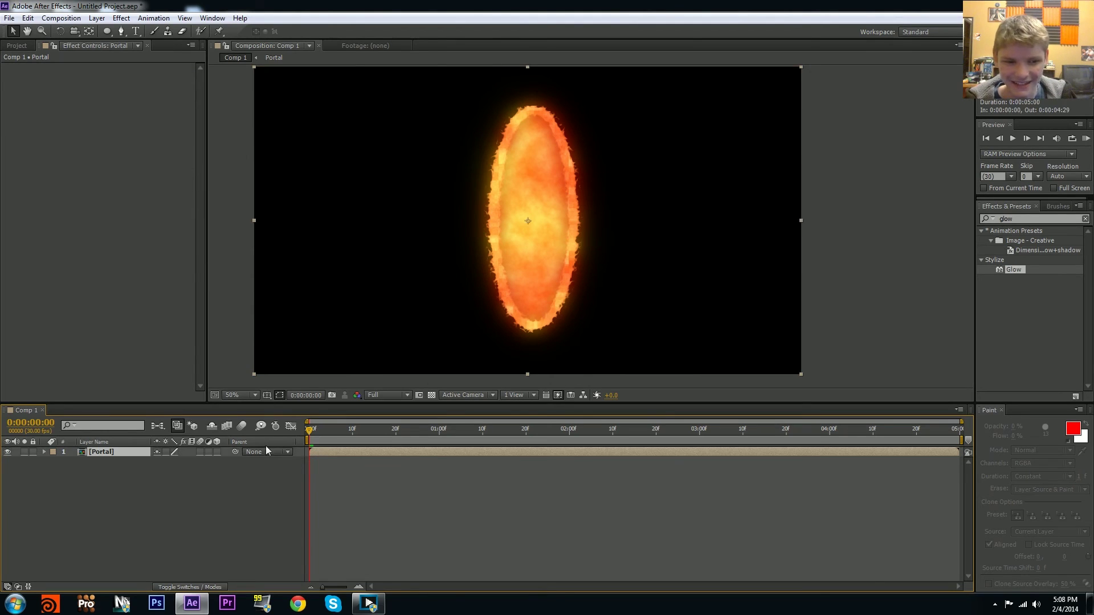
click(218, 453)
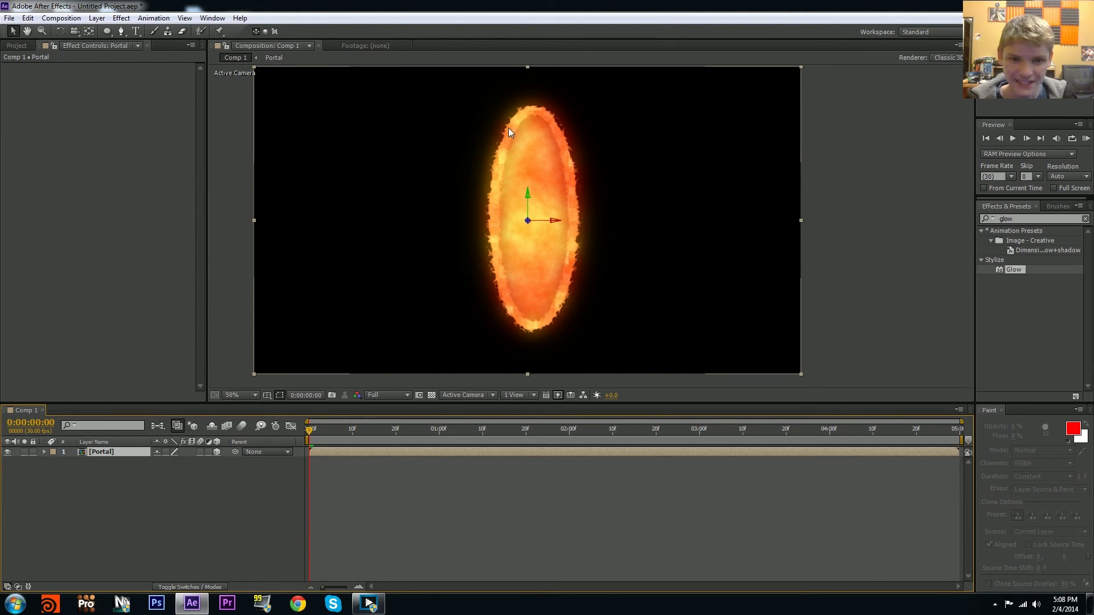
- Try rotating the Portal layer about its Y axis by about -18°, and undo the rotation
key(w)
mouse_move(529, 191)
mouse_down()
mouse_move(570, 190)
mouse_move(544, 189)
mouse_move(562, 188)
mouse_move(534, 173)
mouse_up()
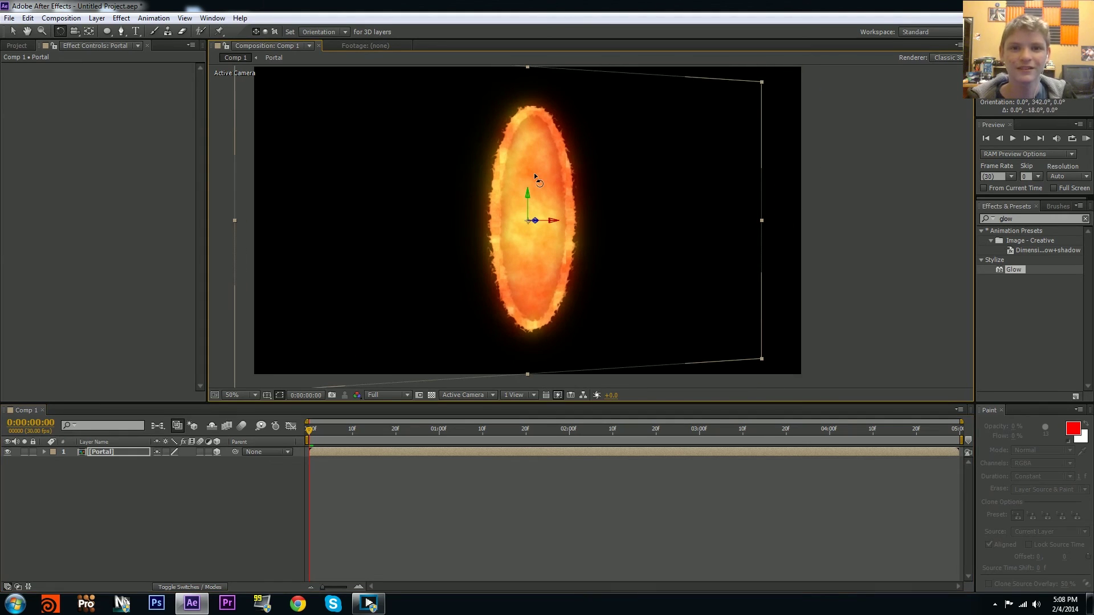
key(ctrl+z)
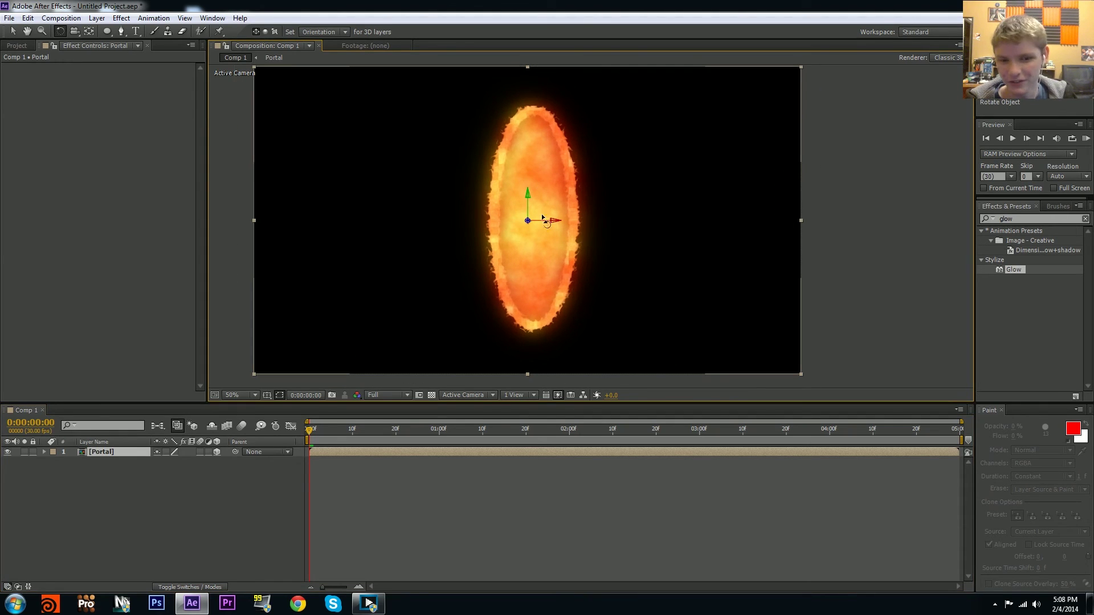
- Open the Portal composition and duplicate its Outer Ring and Main Portal layers
click(354, 503)
double_click(358, 451)
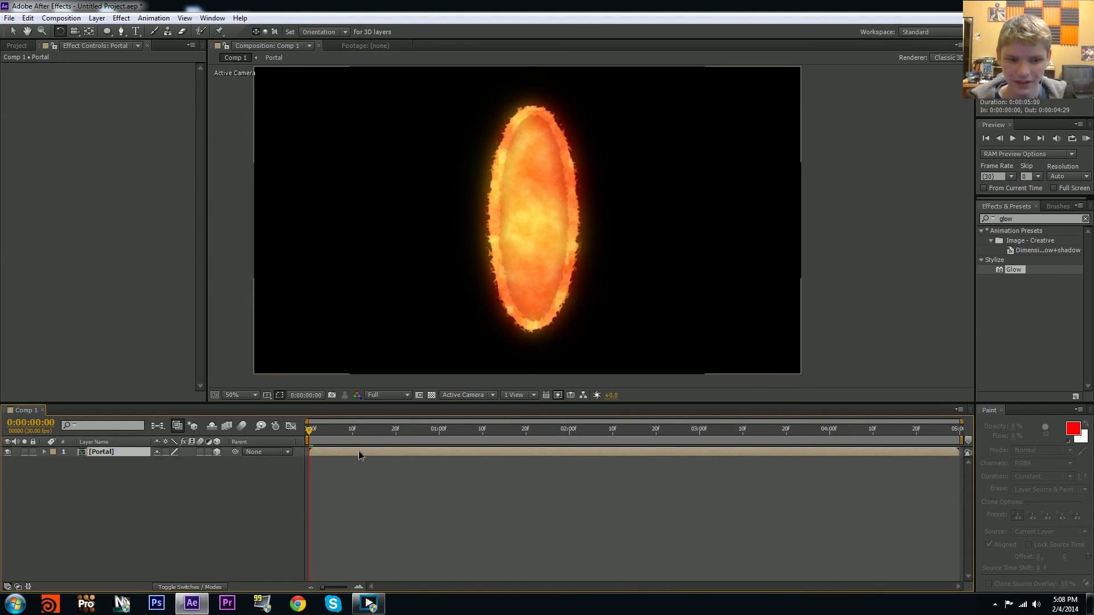
drag(427, 431, 163, 415)
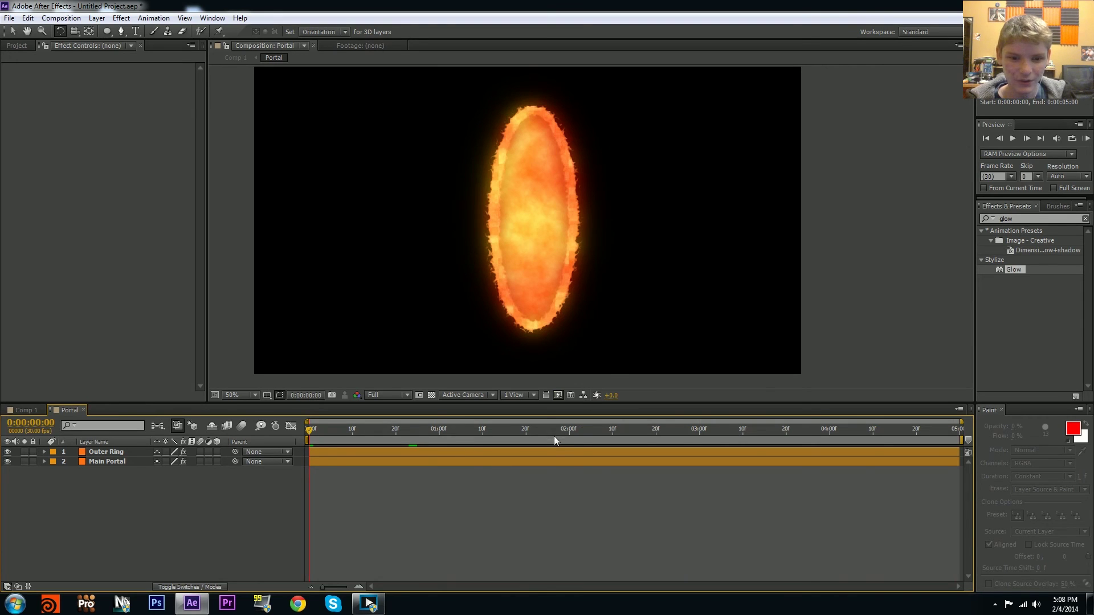
click(551, 451)
shift+click(552, 458)
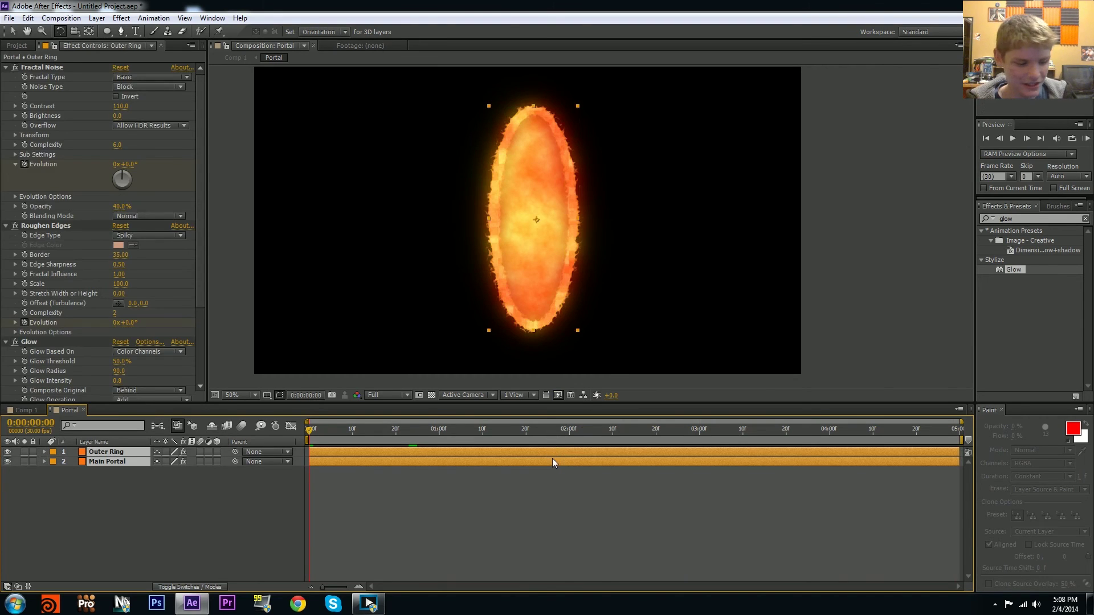
key(ctrl+d)
click(466, 500)
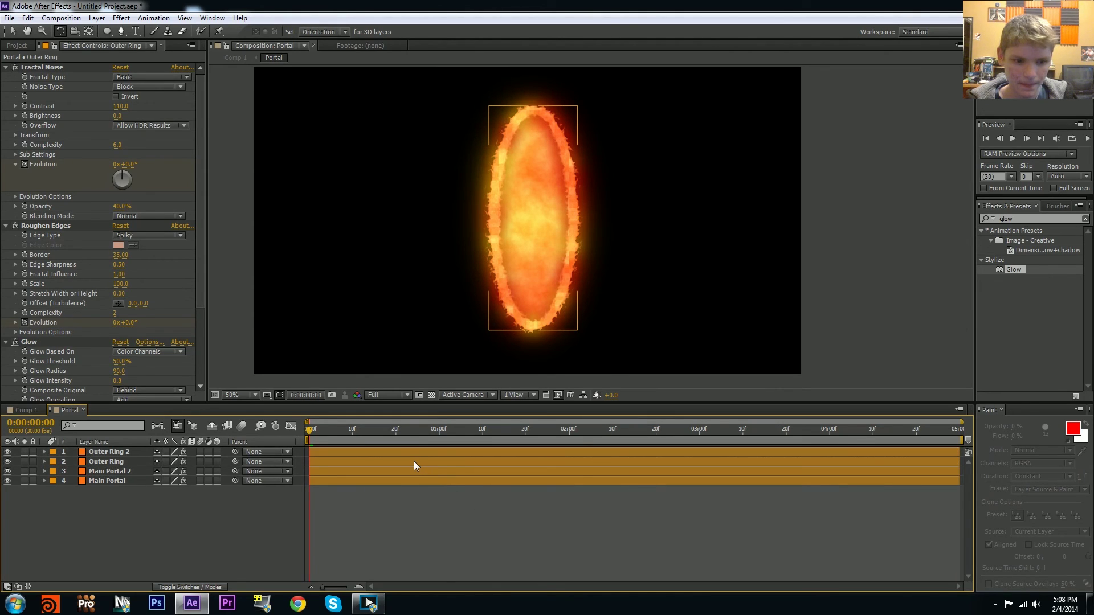
- Move the duplicated Outer Ring 2 and Main Portal 2 layers together beside the original portal, to about position 1648, 554
click(402, 451)
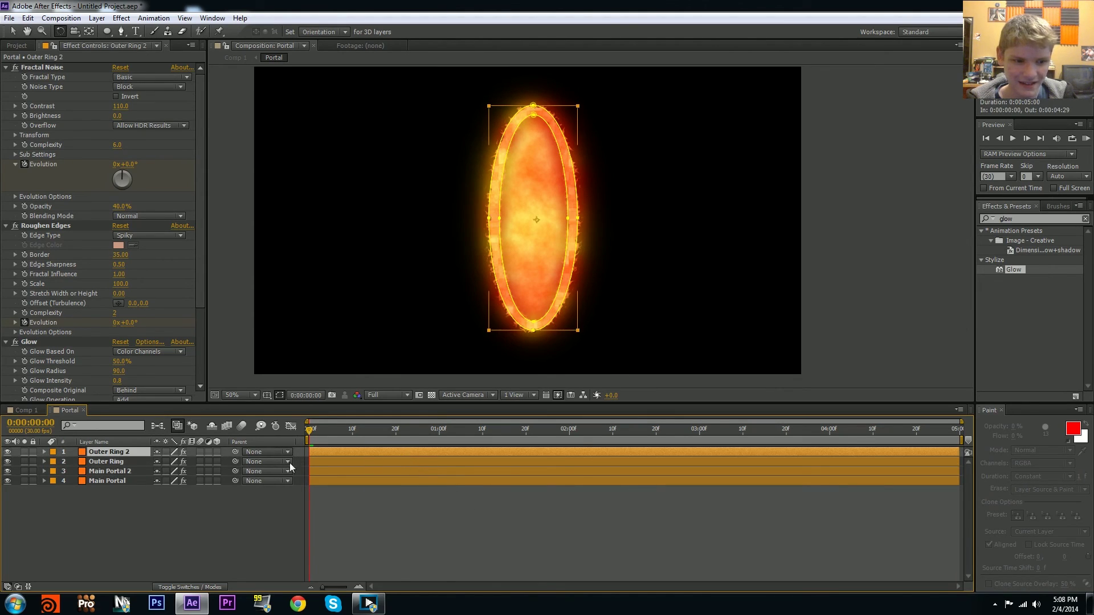
shift+click(357, 470)
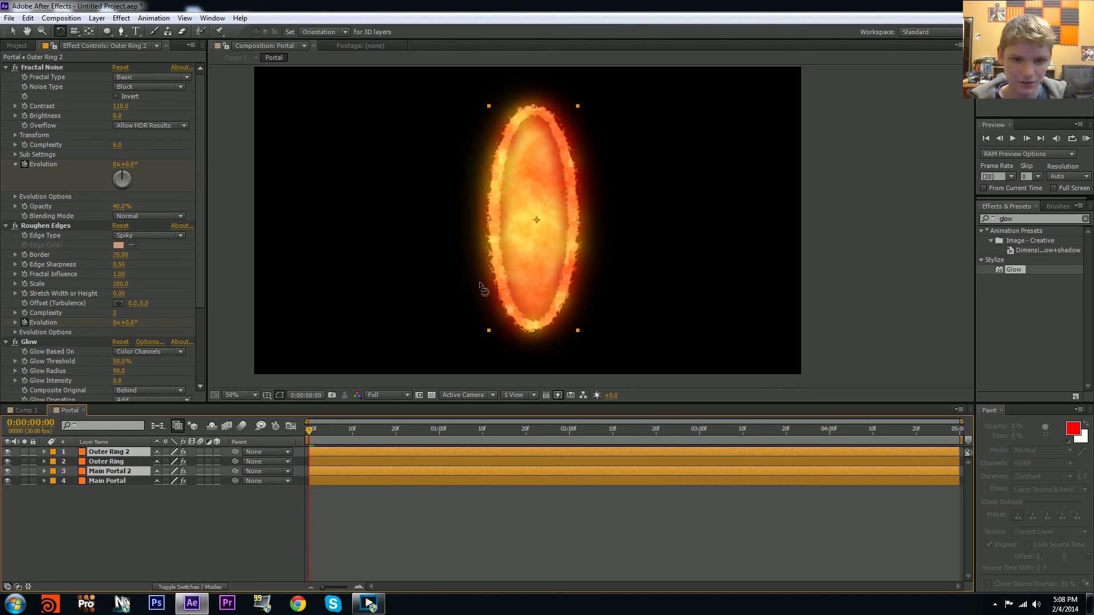
key(v)
drag(525, 282, 710, 283)
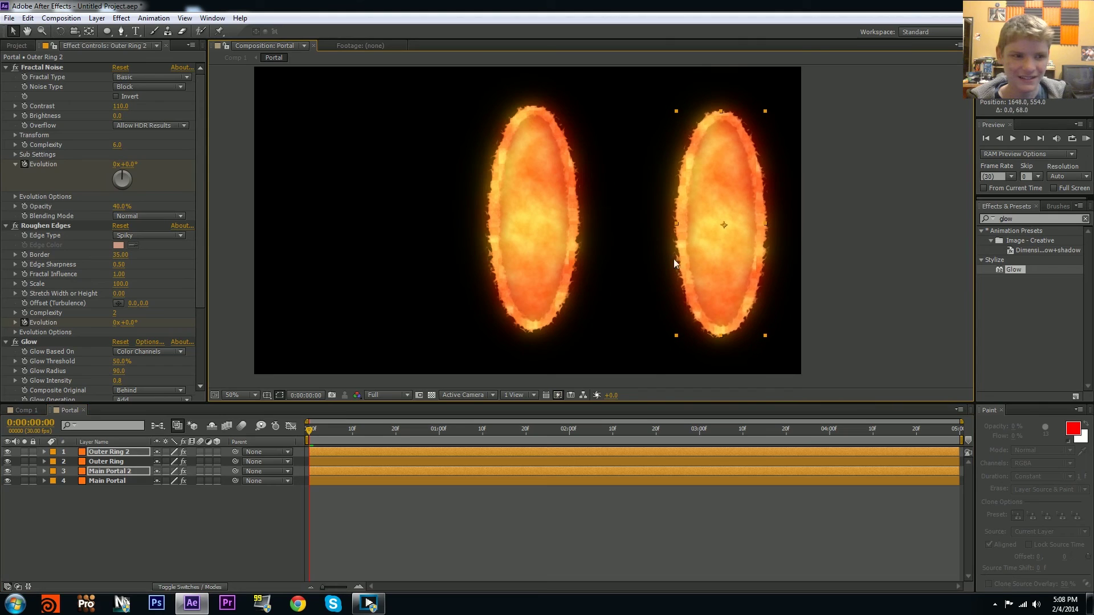
- Collapse Outer Ring 2's effect settings and delete the Outer Ring 2 and Main Portal 2 layers
click(6, 68)
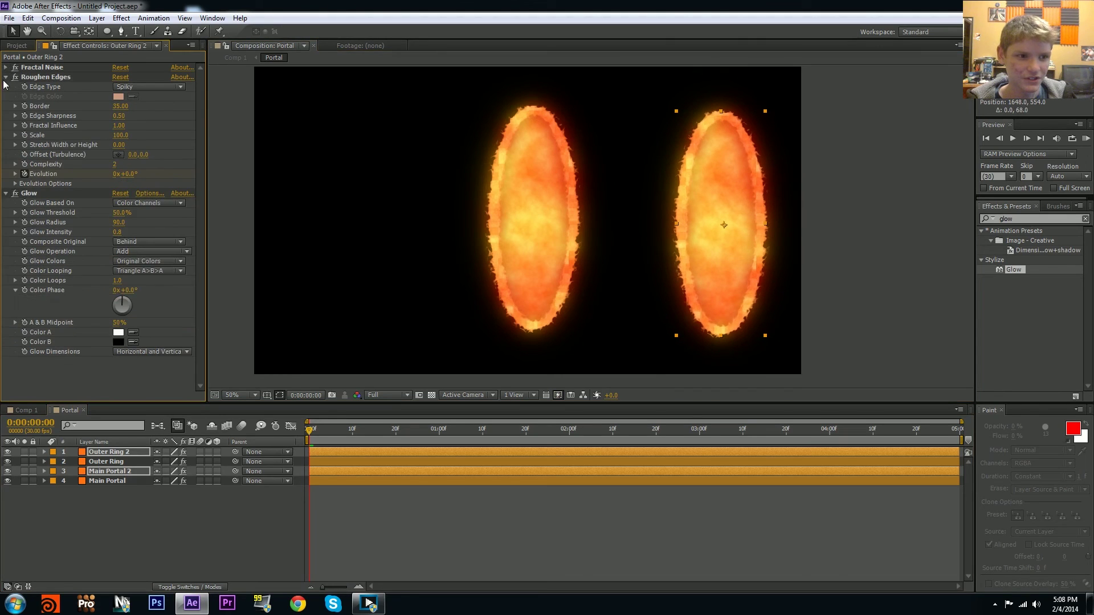
click(6, 77)
click(6, 87)
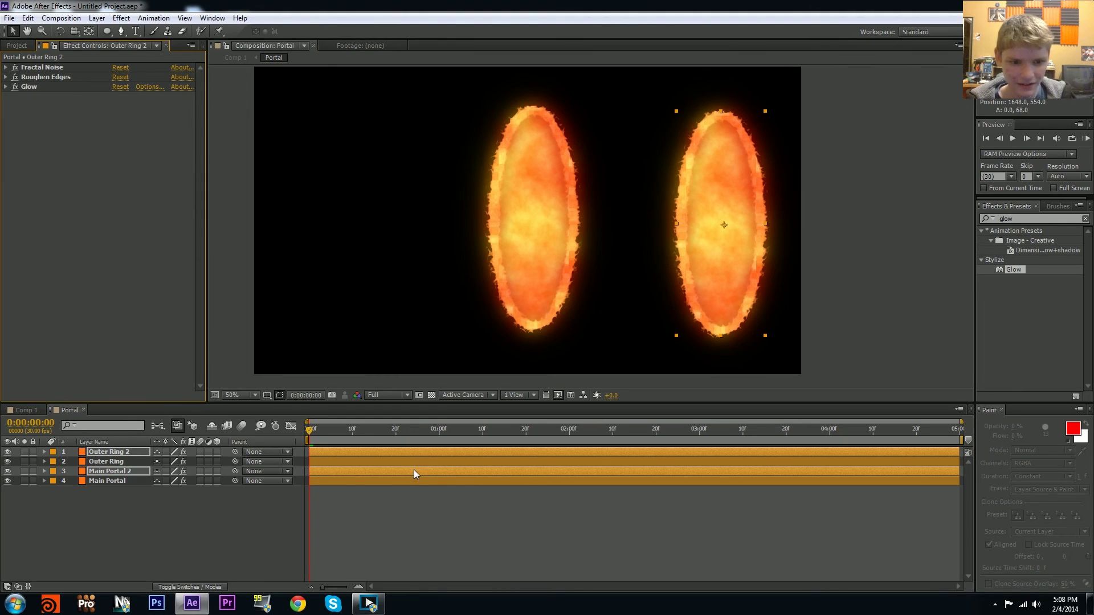
key(Delete)
key(F2)
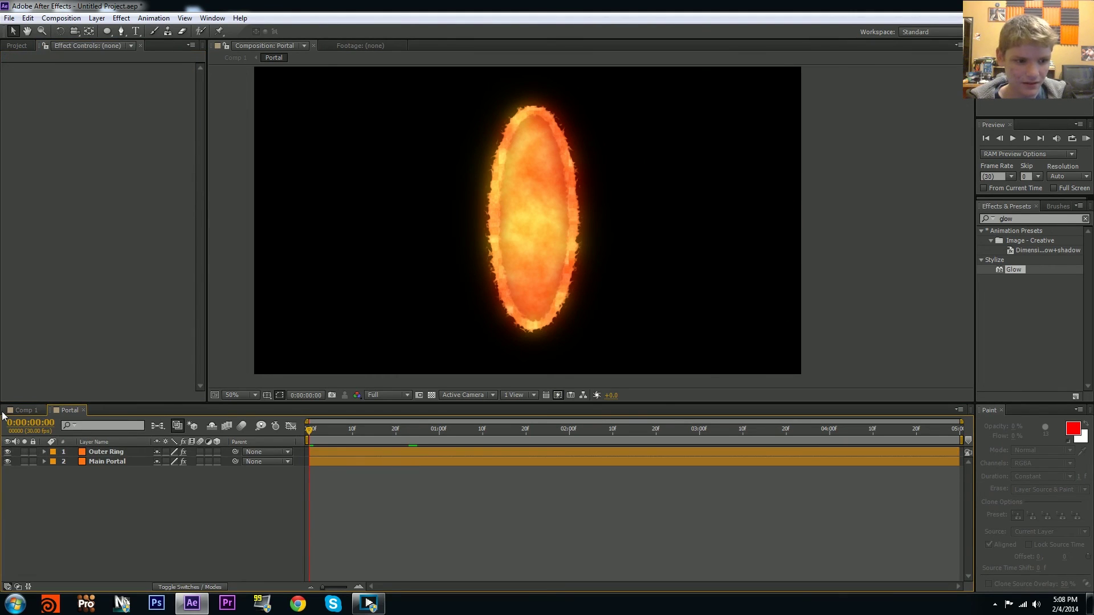
- Duplicate the Portal layer in Comp 1 and move the copy beside the original, to about position 1528, 532
click(12, 411)
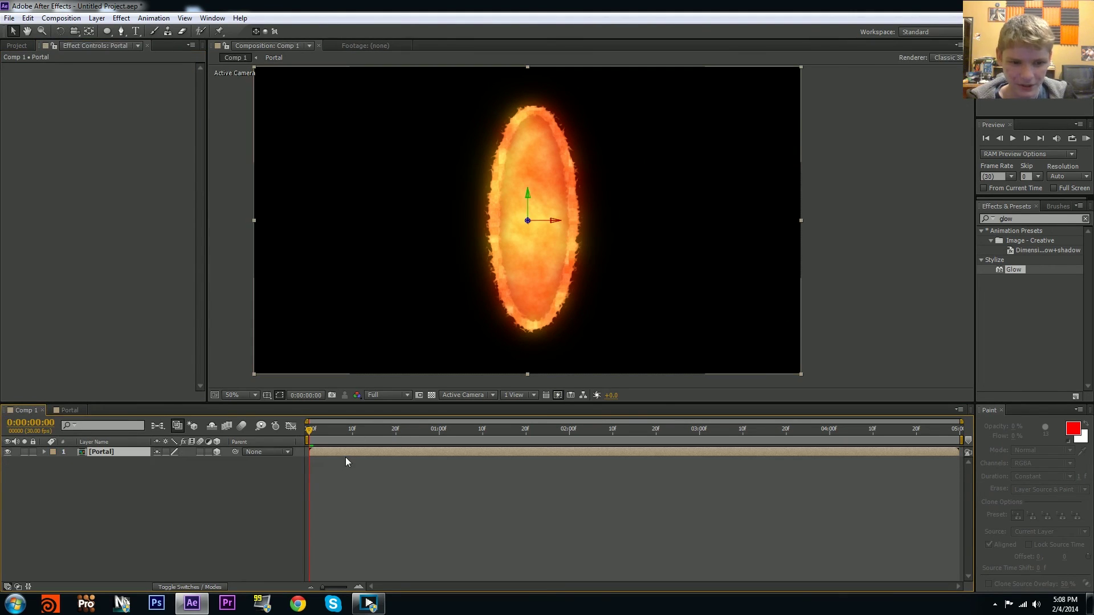
key(ctrl+d)
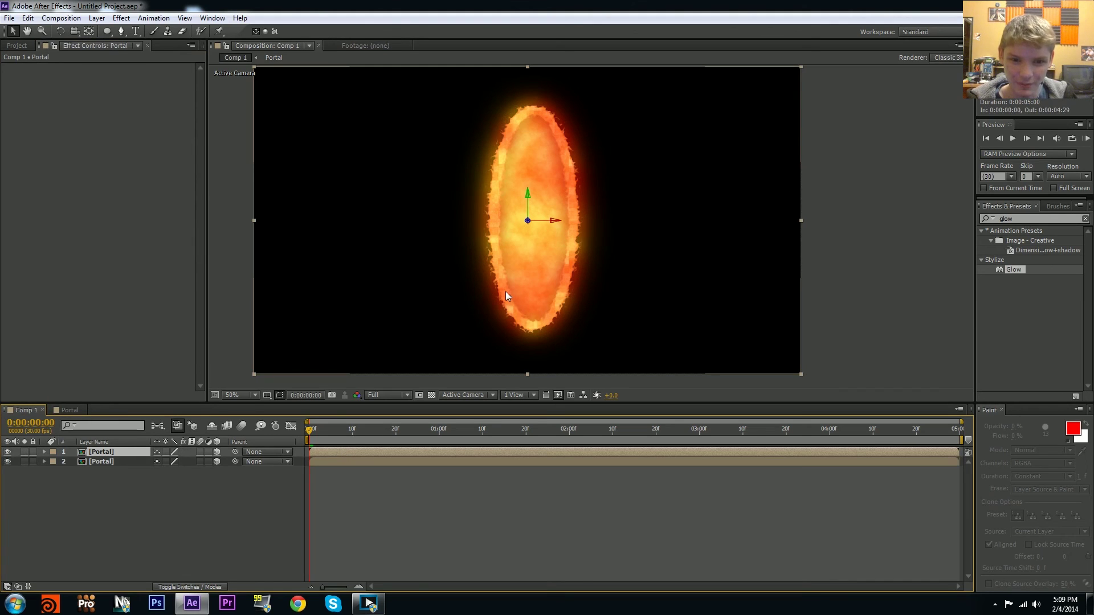
drag(505, 292, 667, 287)
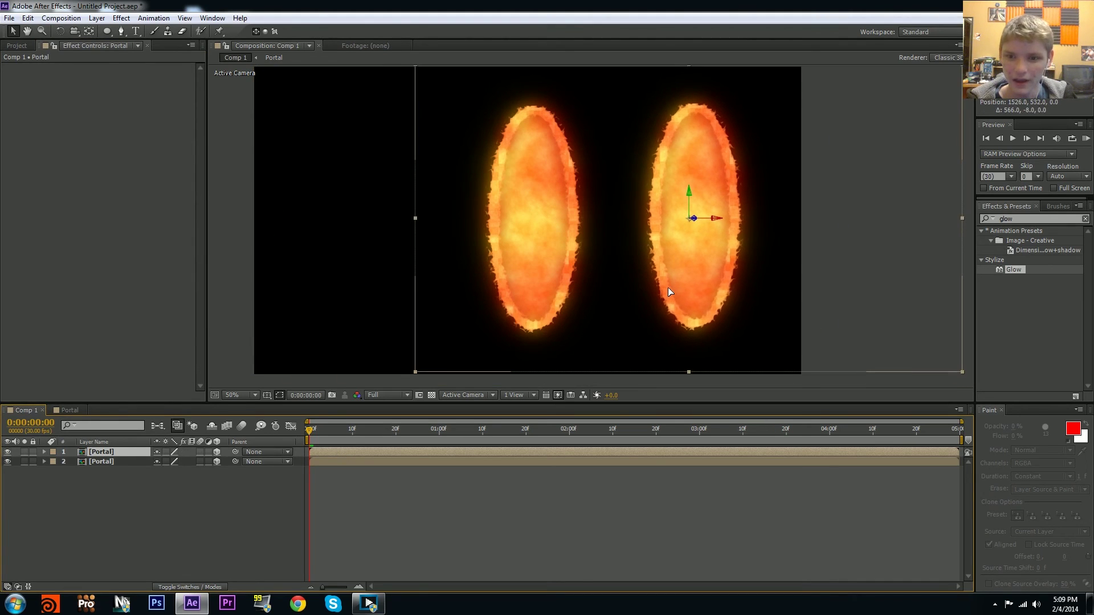
- Search the effects for curves and apply the Curves effect to the duplicated Portal layer
double_click(1042, 218)
key(BackSpace)
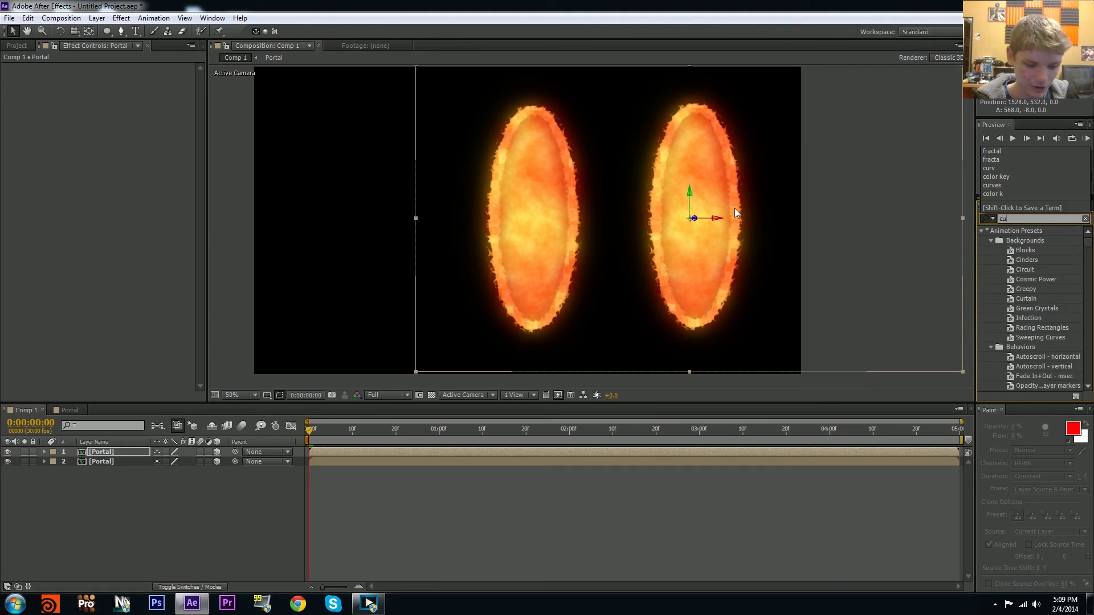
text(curves)
drag(1017, 267, 713, 262)
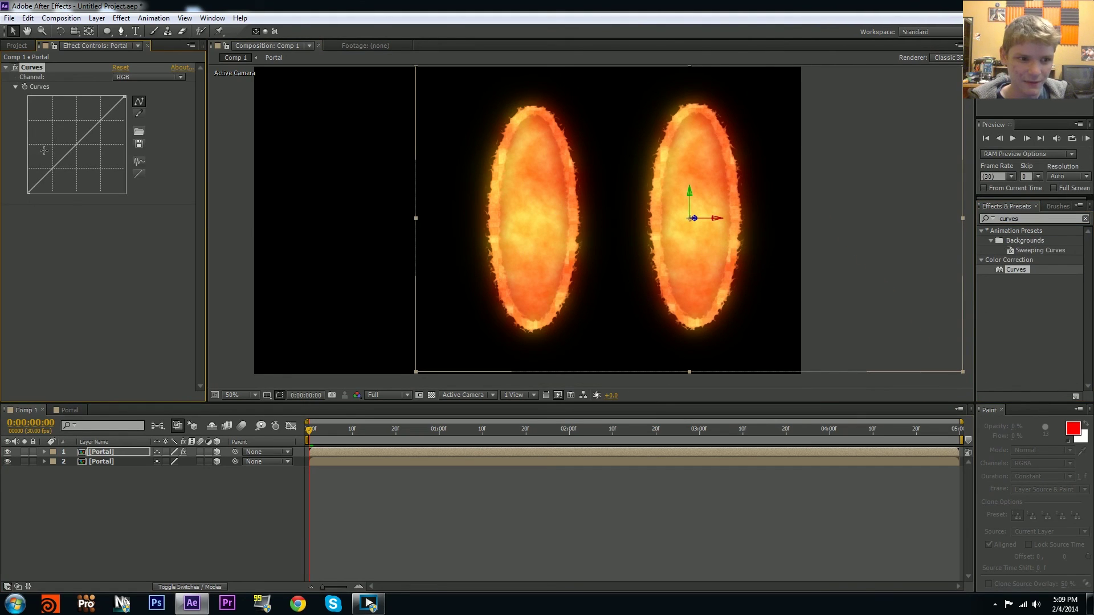
- Raise the Blue channel curve steeply in the shadows and midtones to tint the duplicated portal pink
click(132, 77)
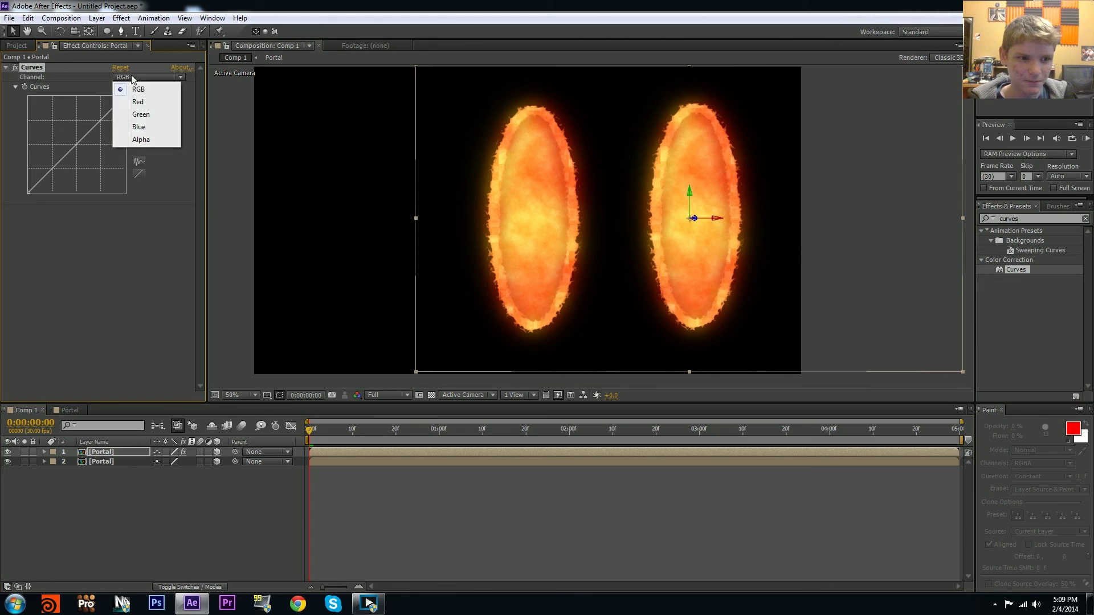
click(139, 126)
drag(43, 174, 35, 163)
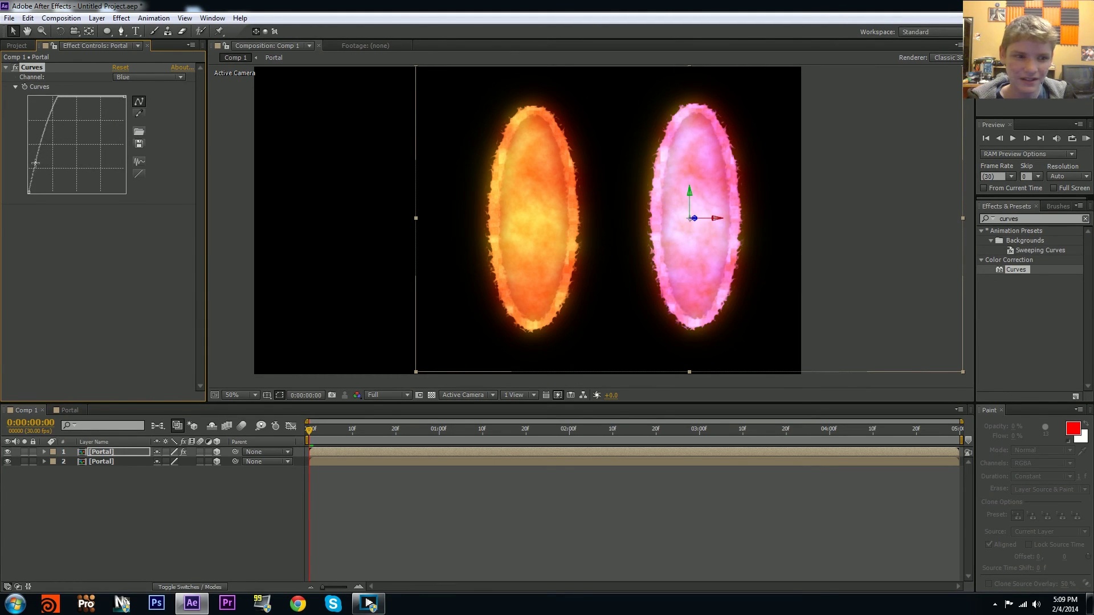
mouse_move(45, 124)
mouse_down()
mouse_move(63, 136)
mouse_move(55, 131)
mouse_up()
click(522, 484)
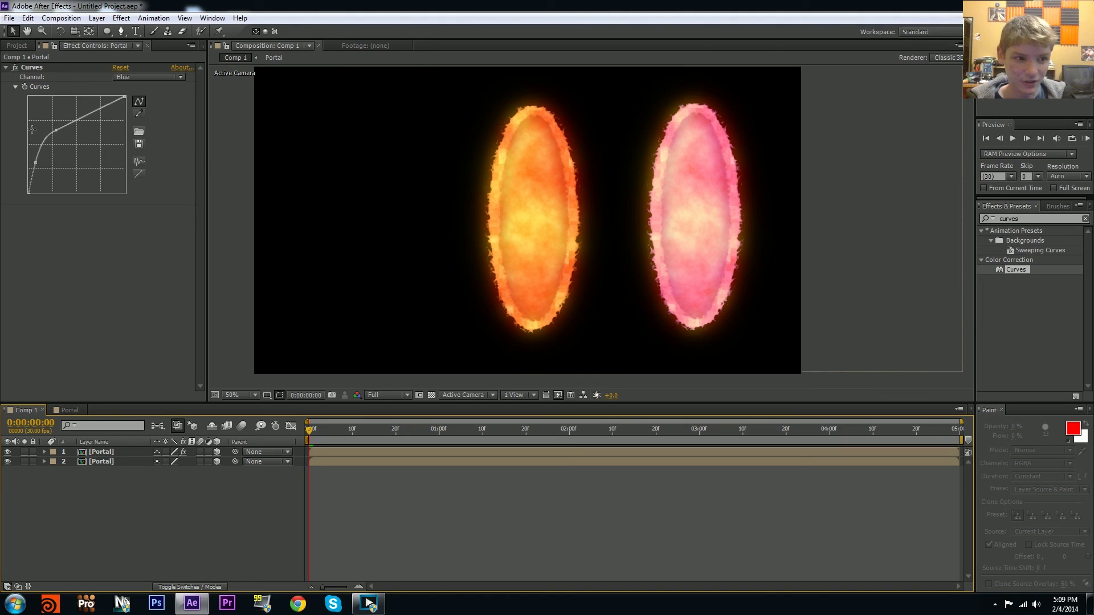
- Straighten the Blue curve and raise only its shadows slightly for a subtle tint, and compare both portals at 100% zoom
click(139, 174)
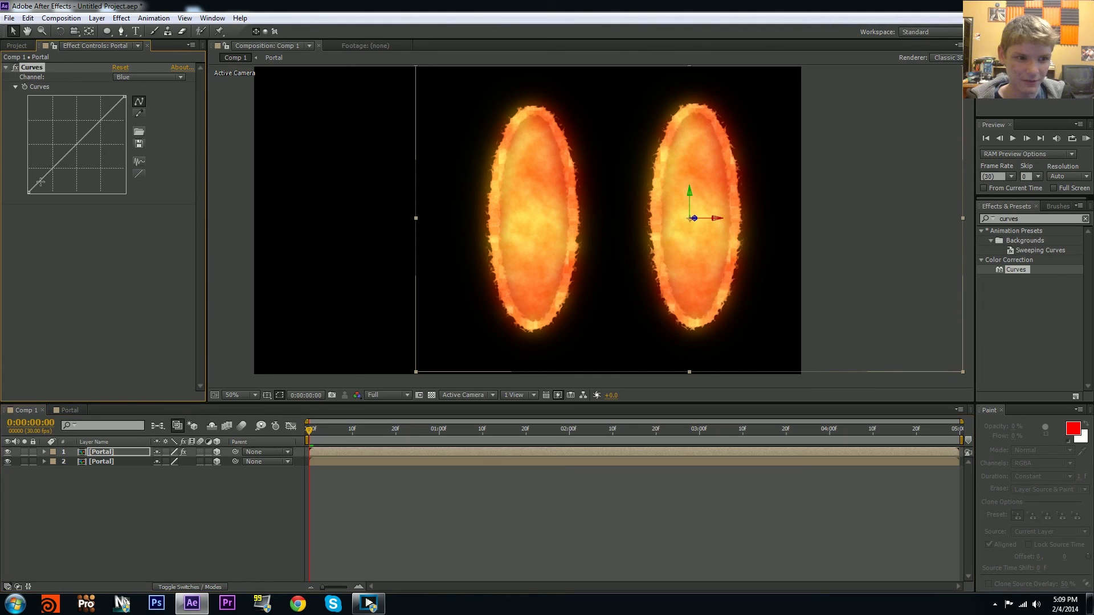
drag(44, 179, 66, 149)
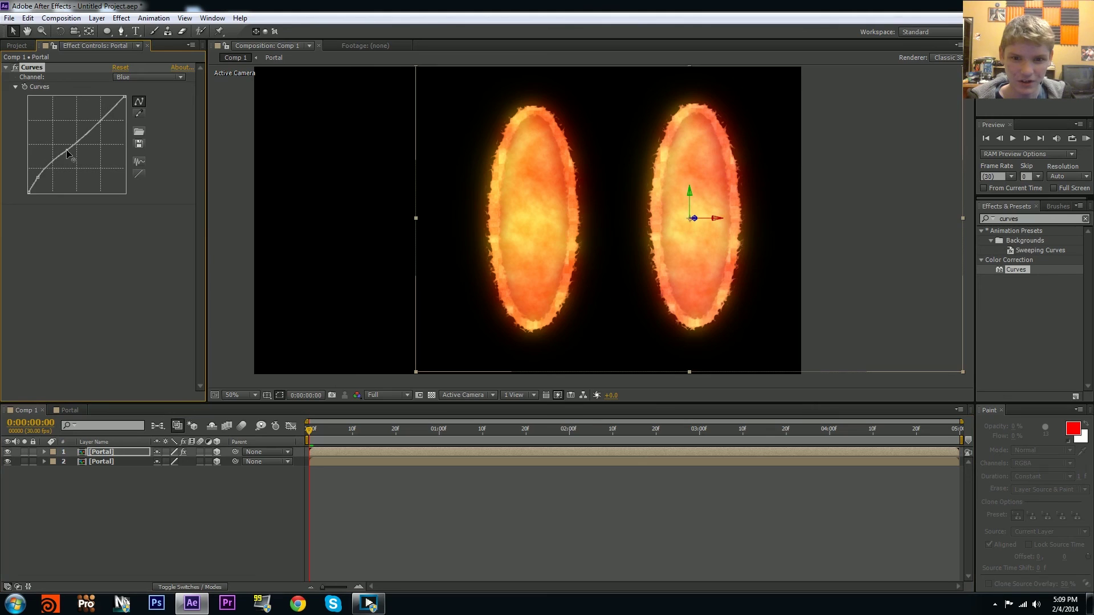
click(498, 531)
key(period)
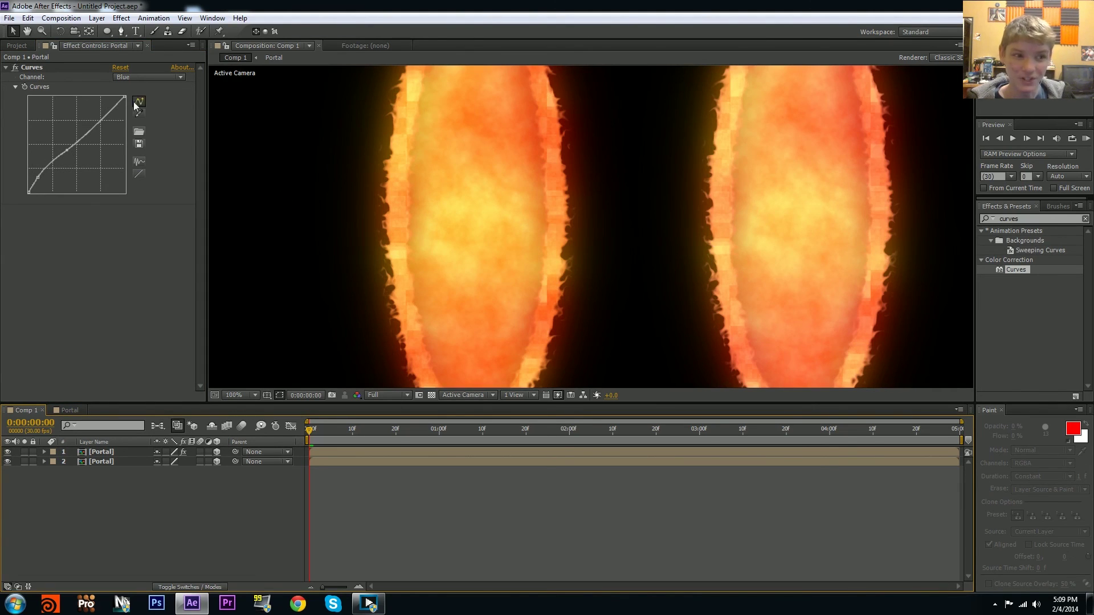
- Remove the Curves effect from the duplicated Portal layer and delete that duplicate from Comp 1
click(36, 68)
key(Delete)
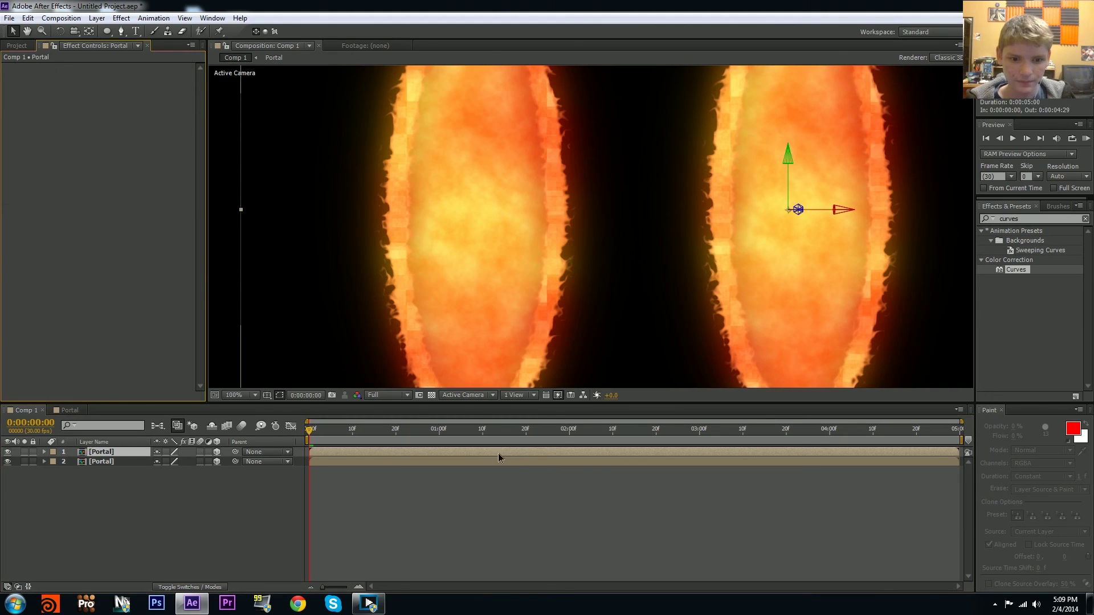
key(Delete)
- Bring the whole portal back into view and run a RAM preview of Comp 1
scroll(573, 334, down, 2)
drag(573, 334, 615, 343)
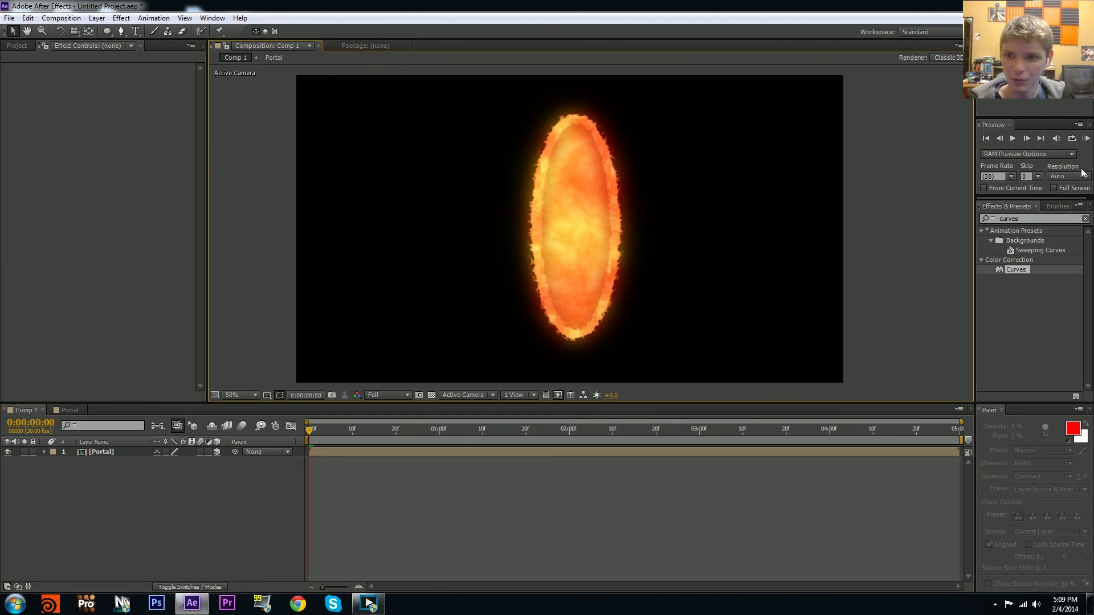
click(1086, 139)
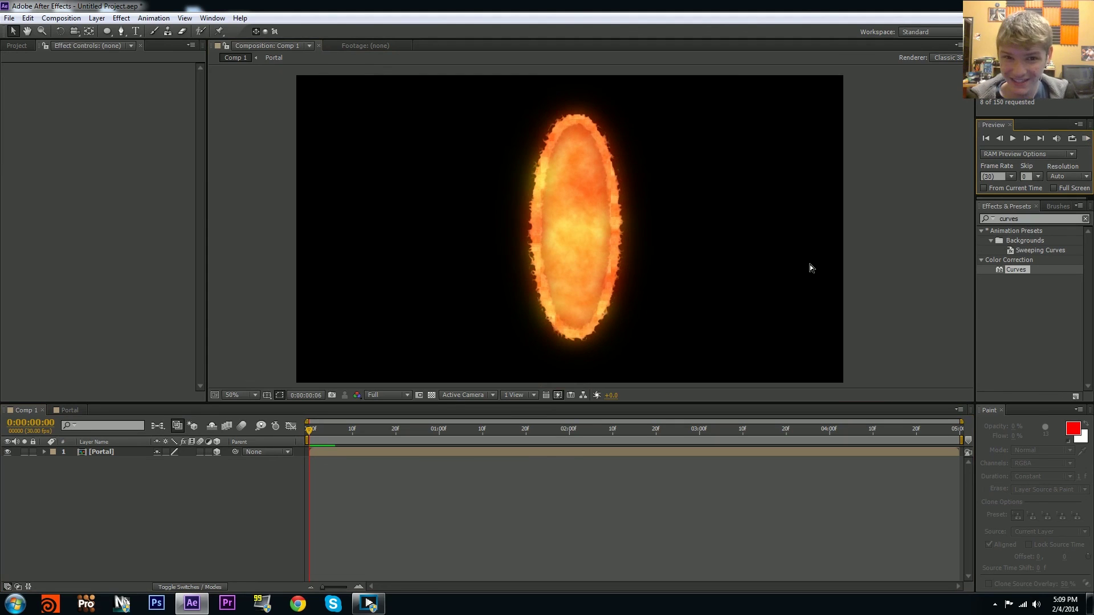
- Stop the preview, return to the first frame of Comp 1 and apply the Bulge effect to the Portal layer
key(space)
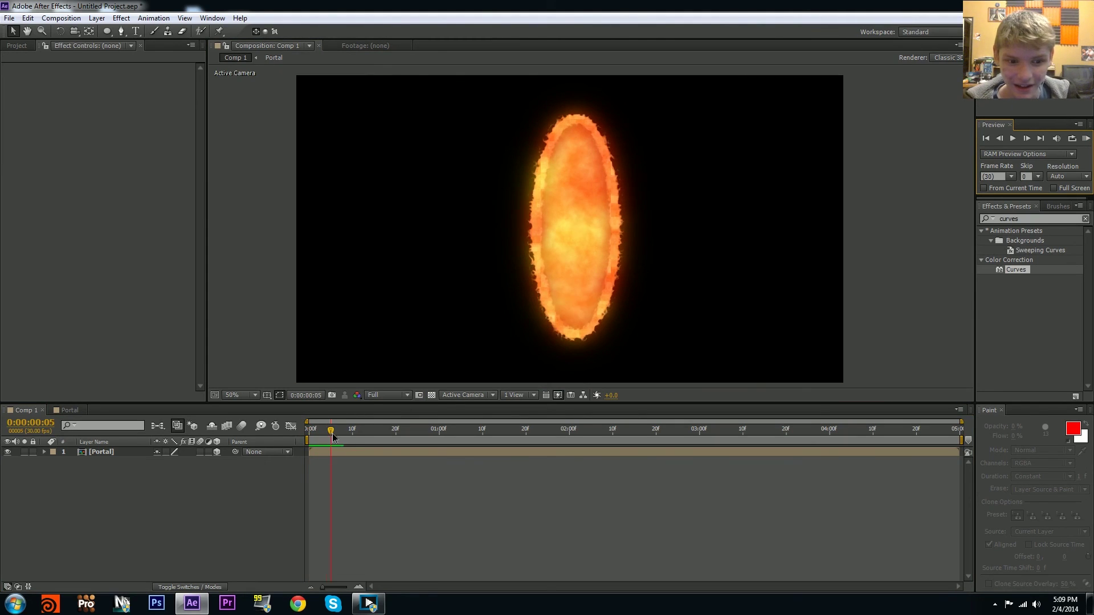
drag(332, 434, 212, 417)
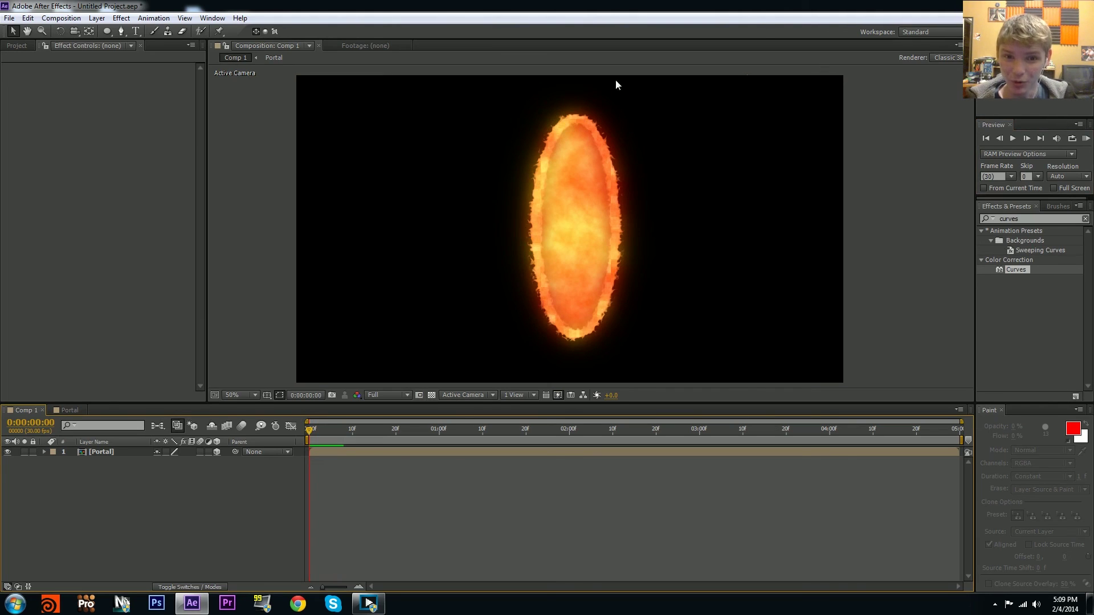
click(521, 454)
click(1047, 219)
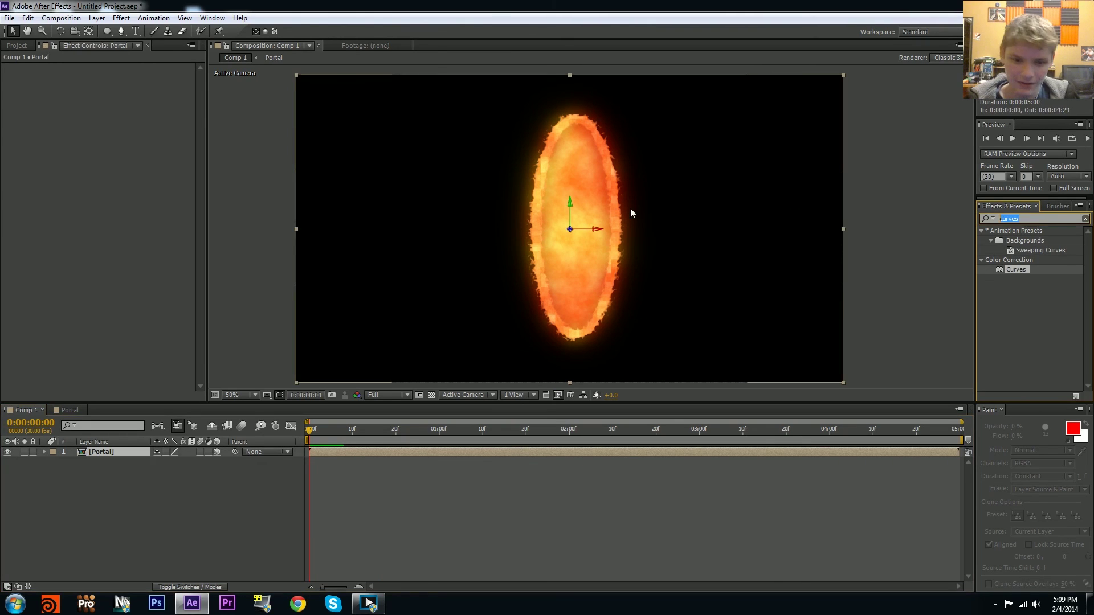
text(bulge)
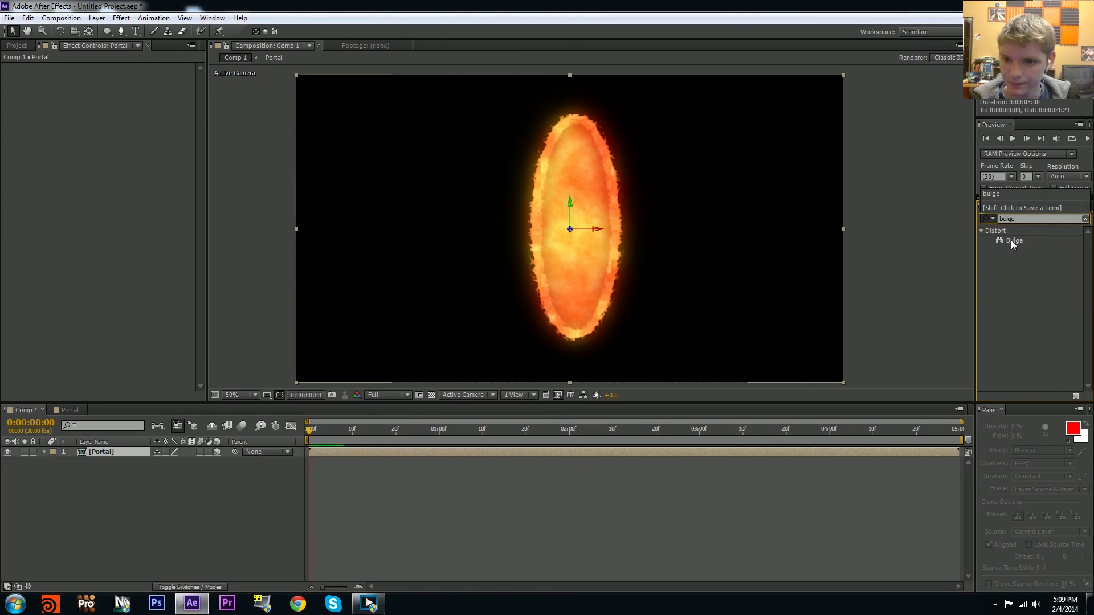
drag(1015, 242, 654, 243)
key(ctrl+z)
- Stretch the bulge to a horizontal radius of about 114 and vertical radius of about 314, and centre it on the portal at about 980, 538
click(40, 69)
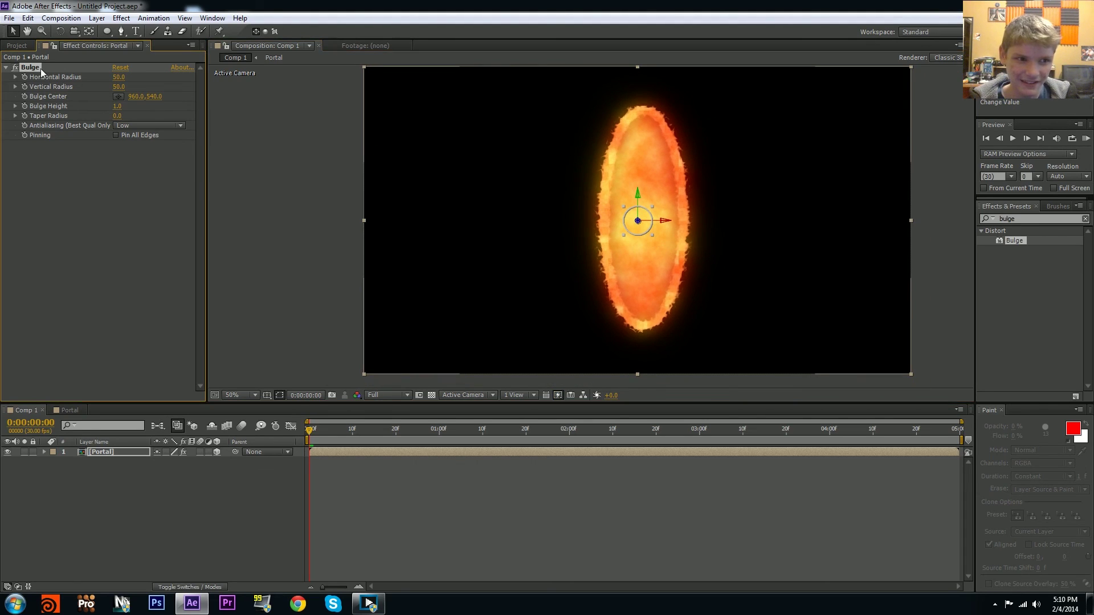
drag(652, 236, 670, 310)
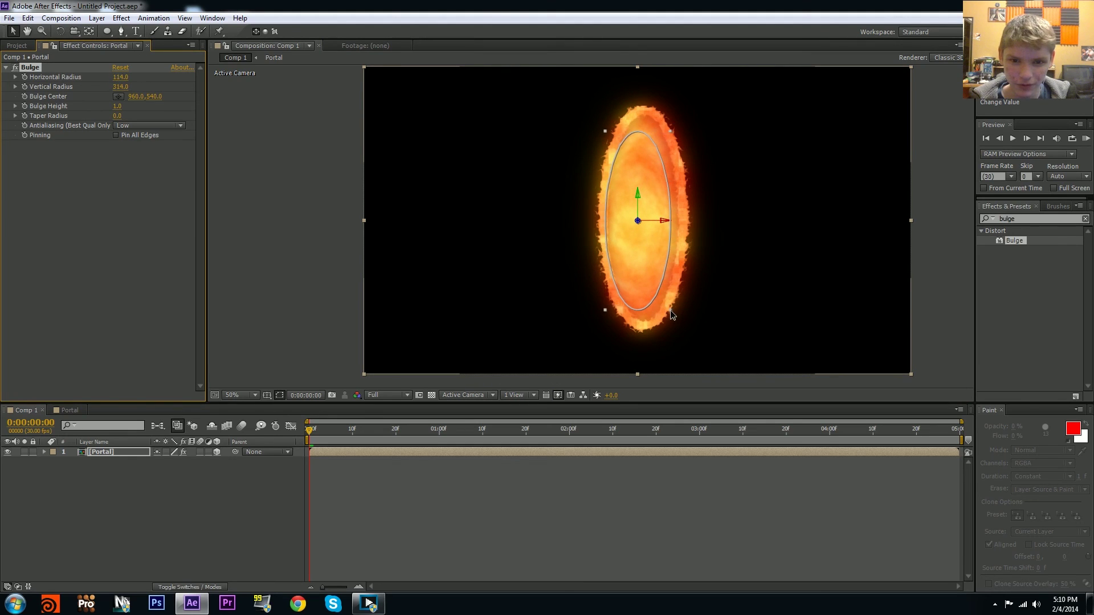
drag(628, 264, 633, 262)
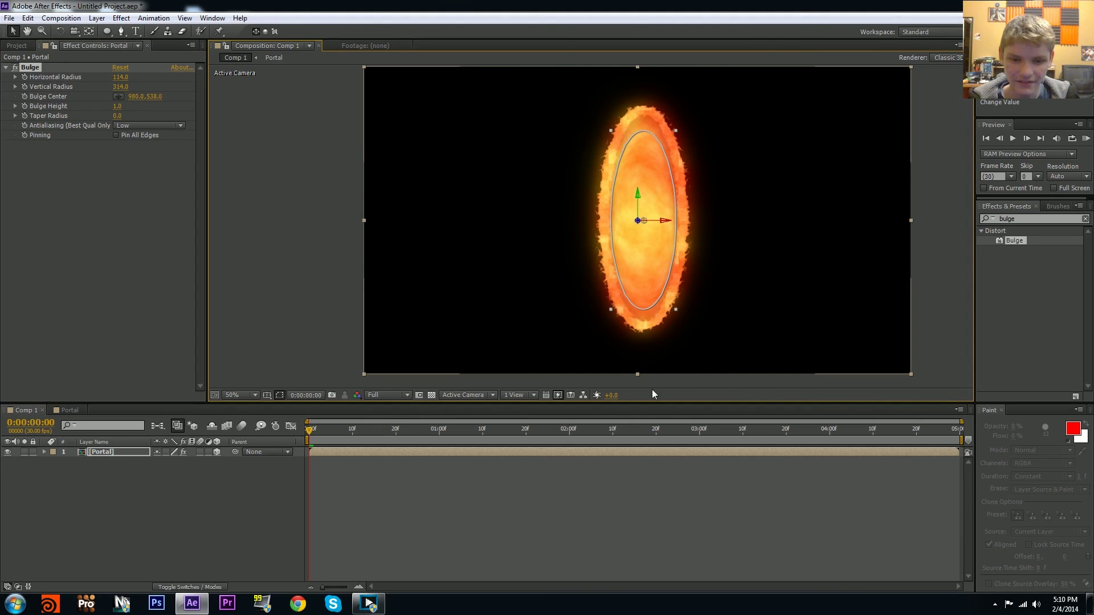
click(671, 484)
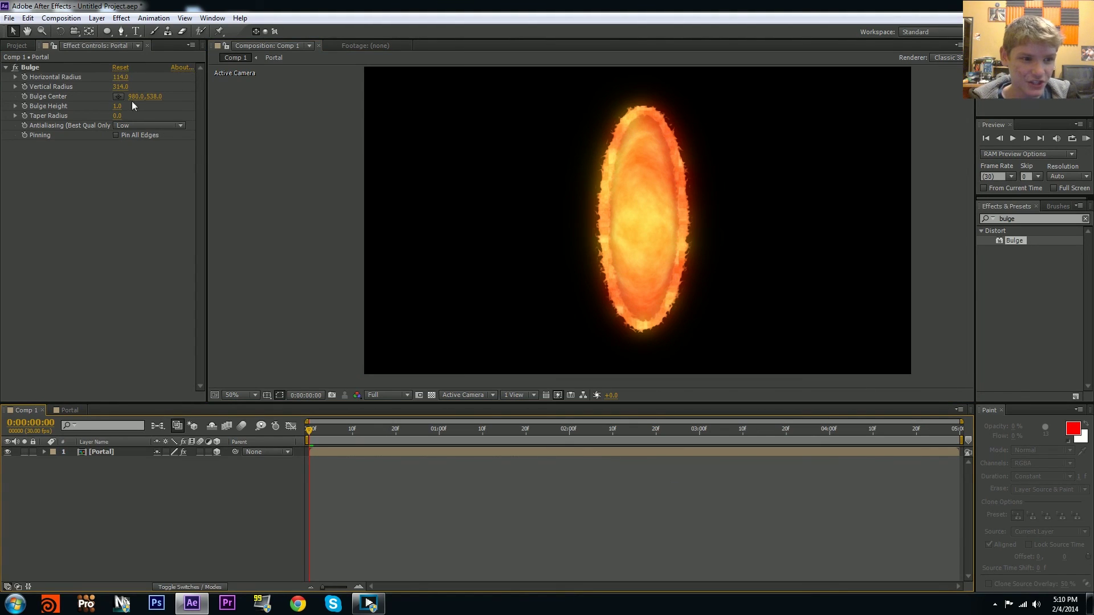
- Set the Bulge effect's Bulge Height to 2 and its Taper Radius to 45
click(118, 106)
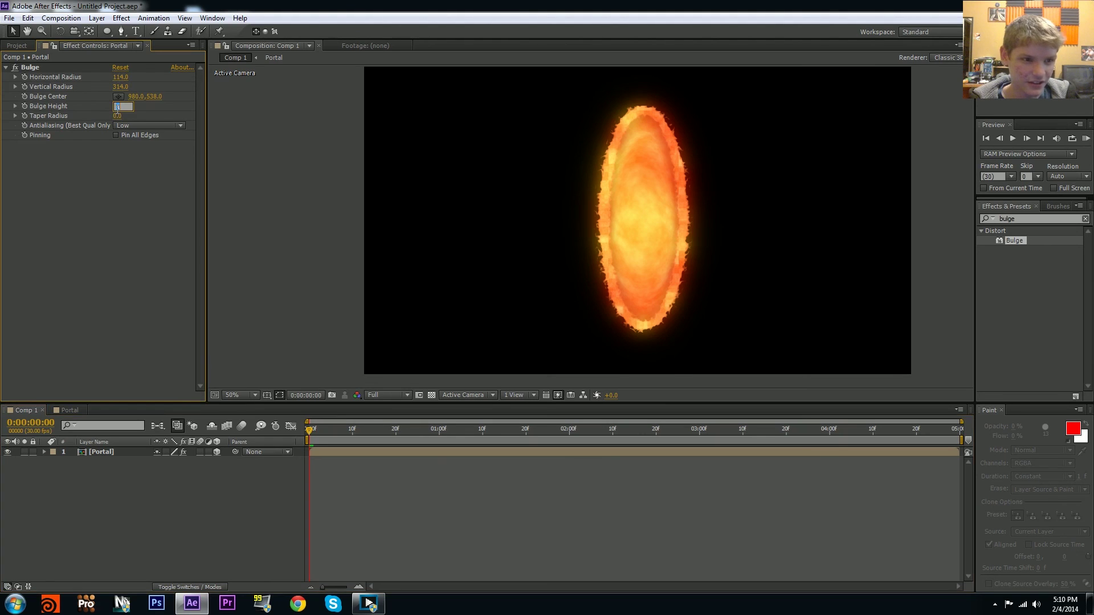
key(Return)
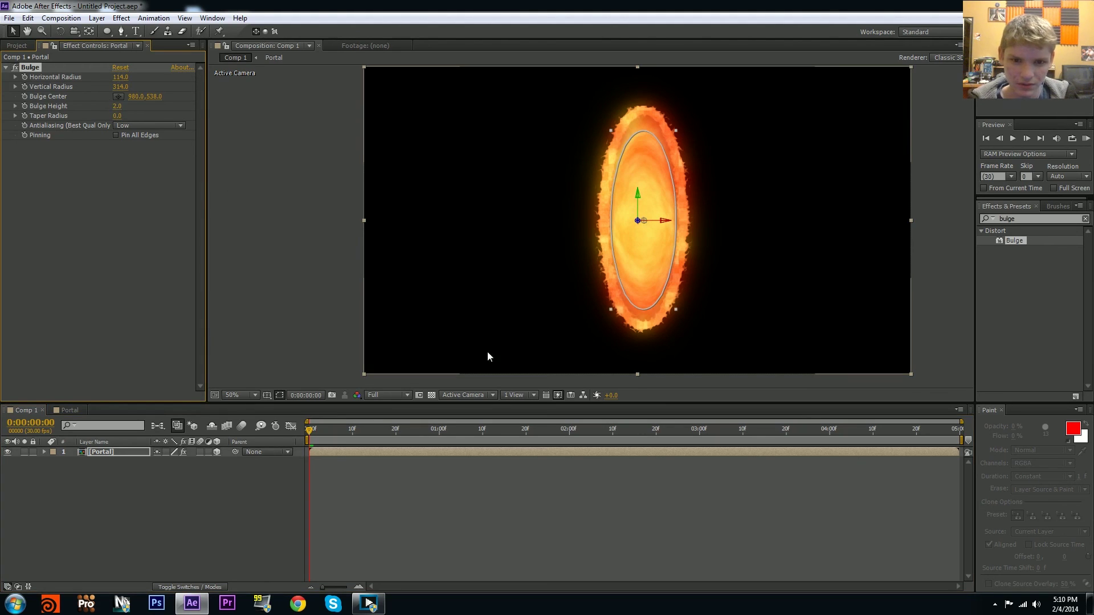
click(524, 494)
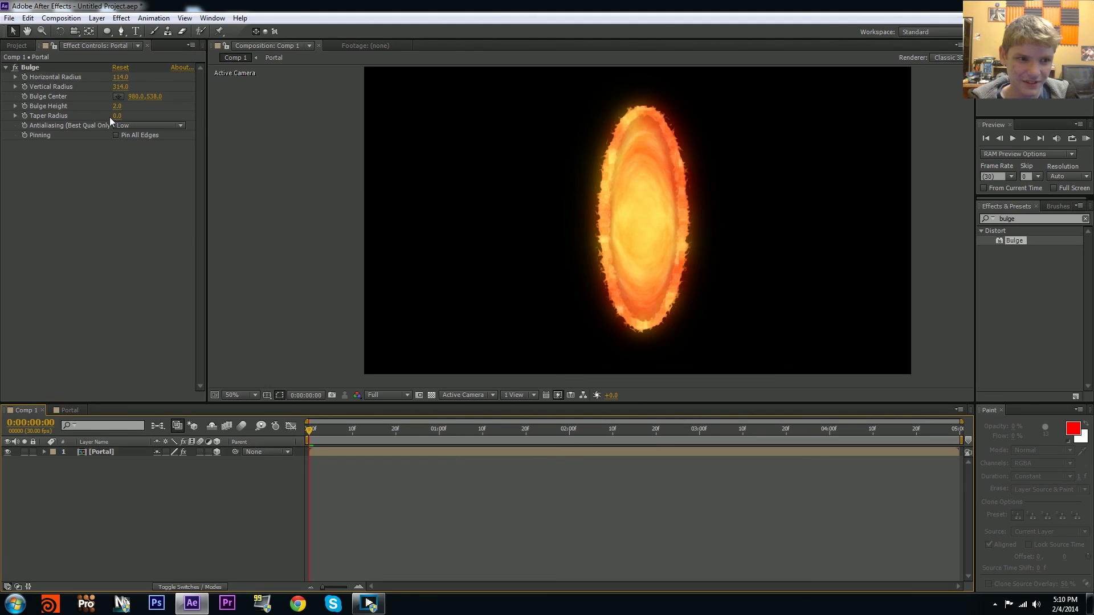
drag(118, 116, 149, 112)
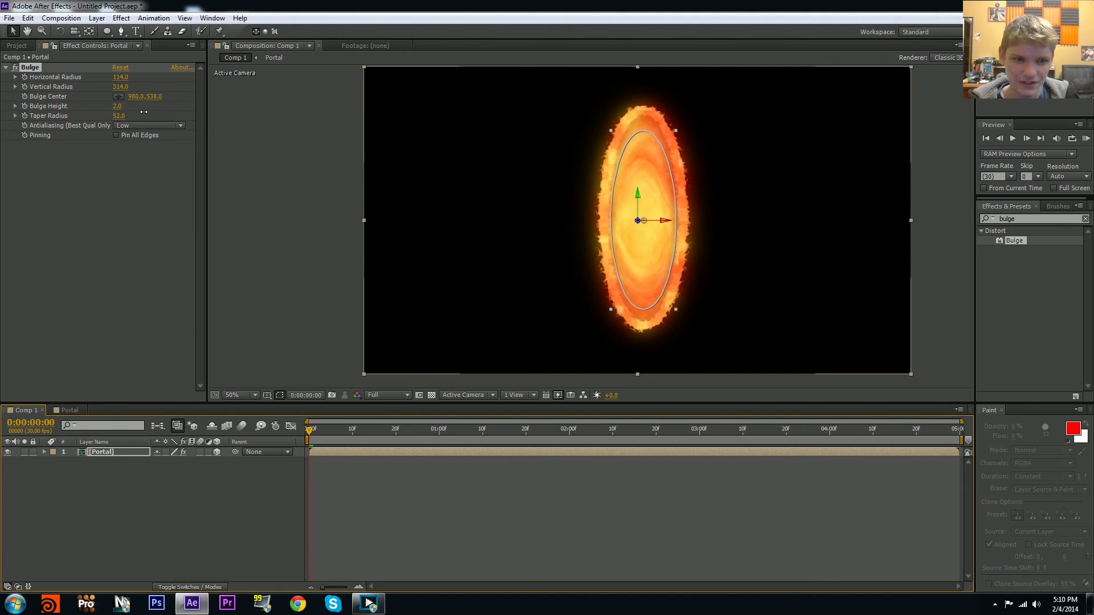
click(120, 116)
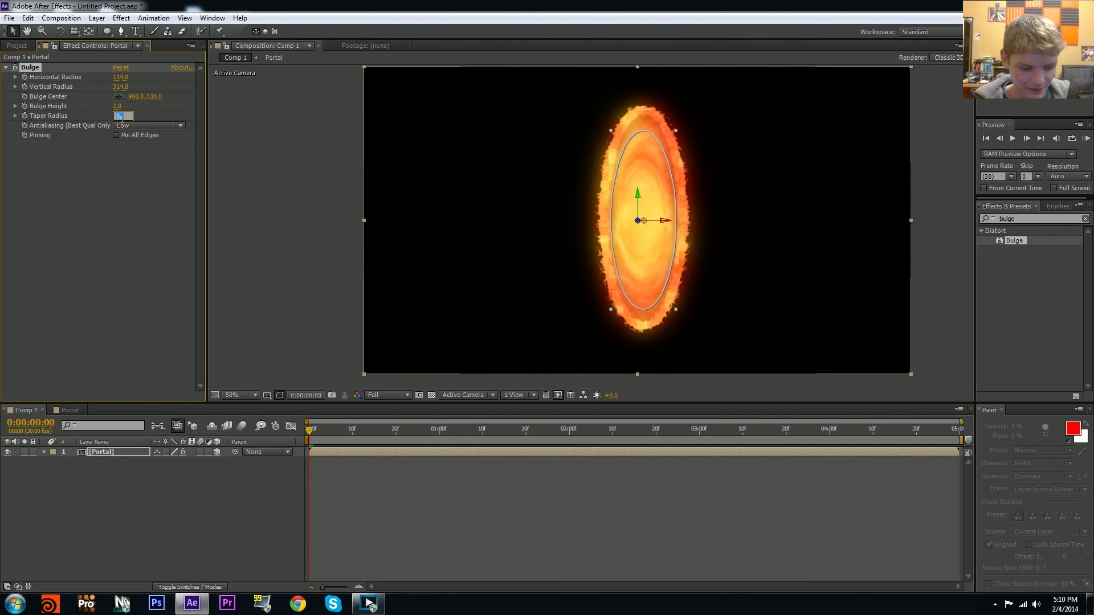
text(45)
click(379, 516)
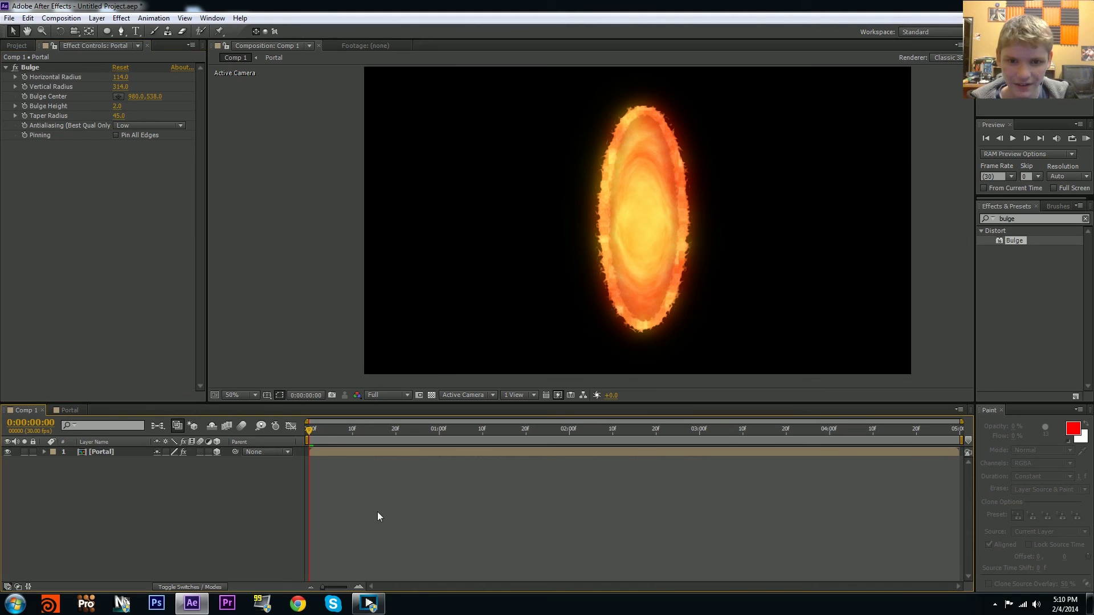
- Run a RAM preview of the bulged portal in Comp 1 and view the composition at 25% zoom
drag(649, 231, 642, 227)
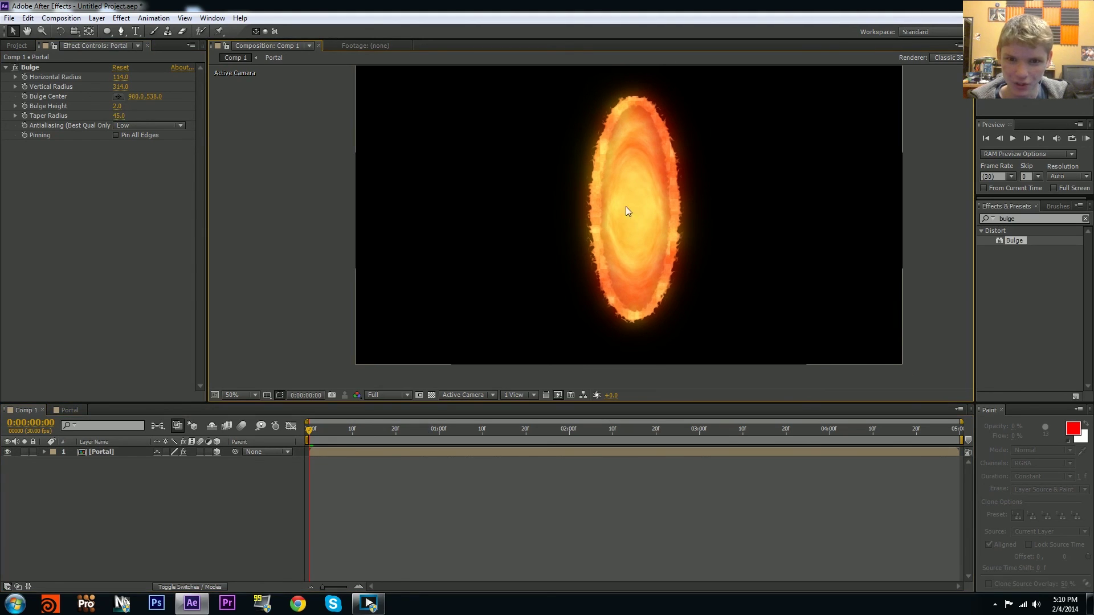
click(1086, 139)
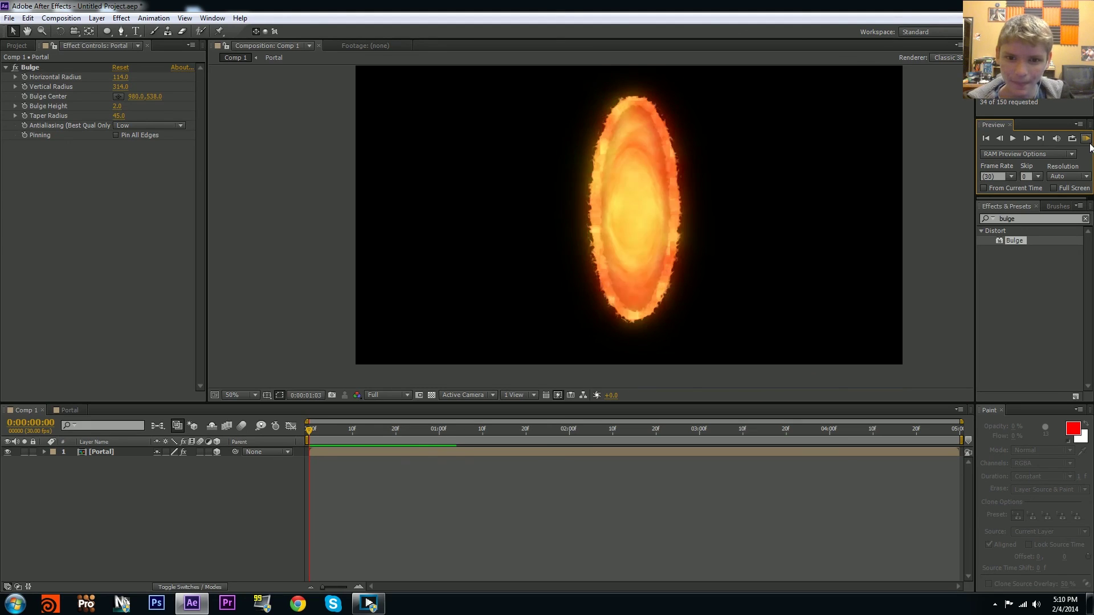
key(space)
key(space)
scroll(576, 232, down, 2)
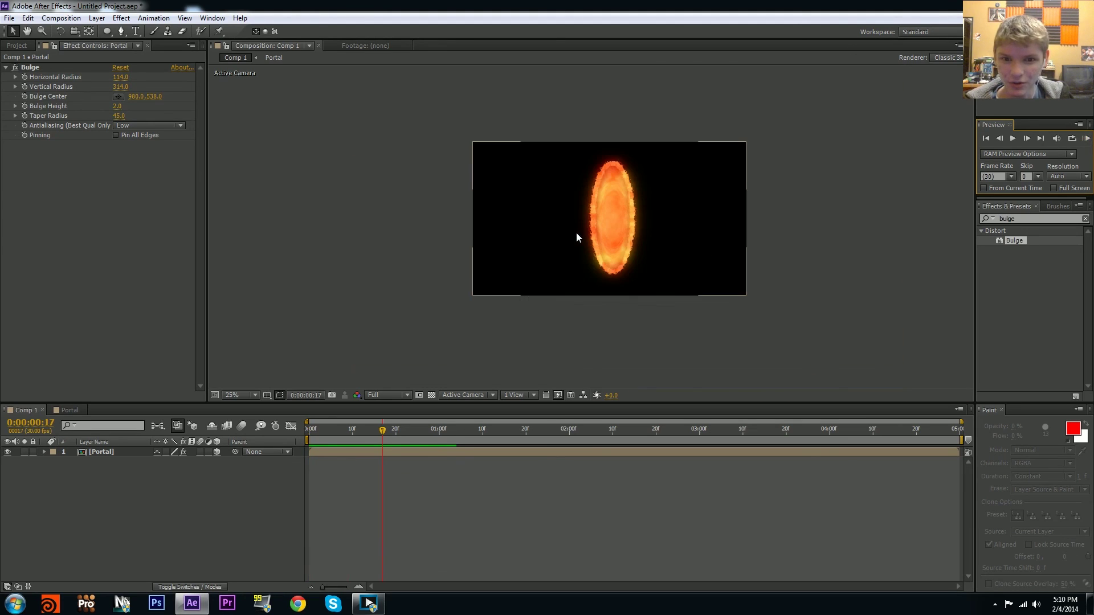